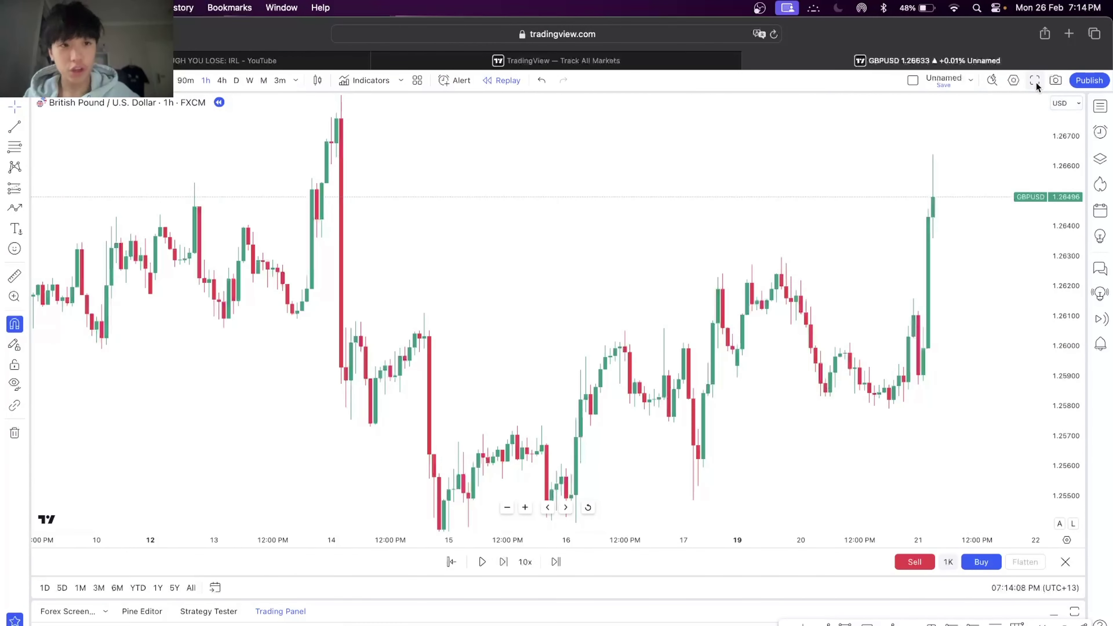
Step: Show the GBPUSD chart in full screen, framed on the latest swing low and rally
{"action": "left_click", "coordinate": [1034, 80]}
{"action": "scroll", "coordinate": [975, 443], "scroll_direction": "up", "scroll_amount": 3}
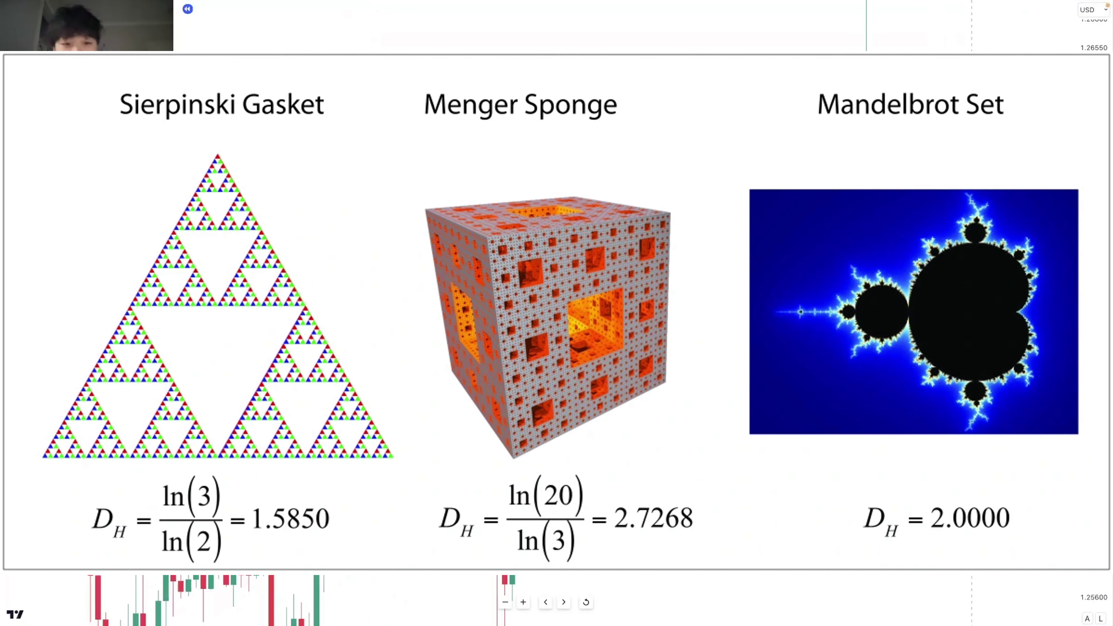
{"action": "left_click_drag", "start_coordinate": [898, 508], "coordinate": [893, 483]}
{"action": "scroll", "coordinate": [885, 461], "scroll_direction": "up", "scroll_amount": 3}
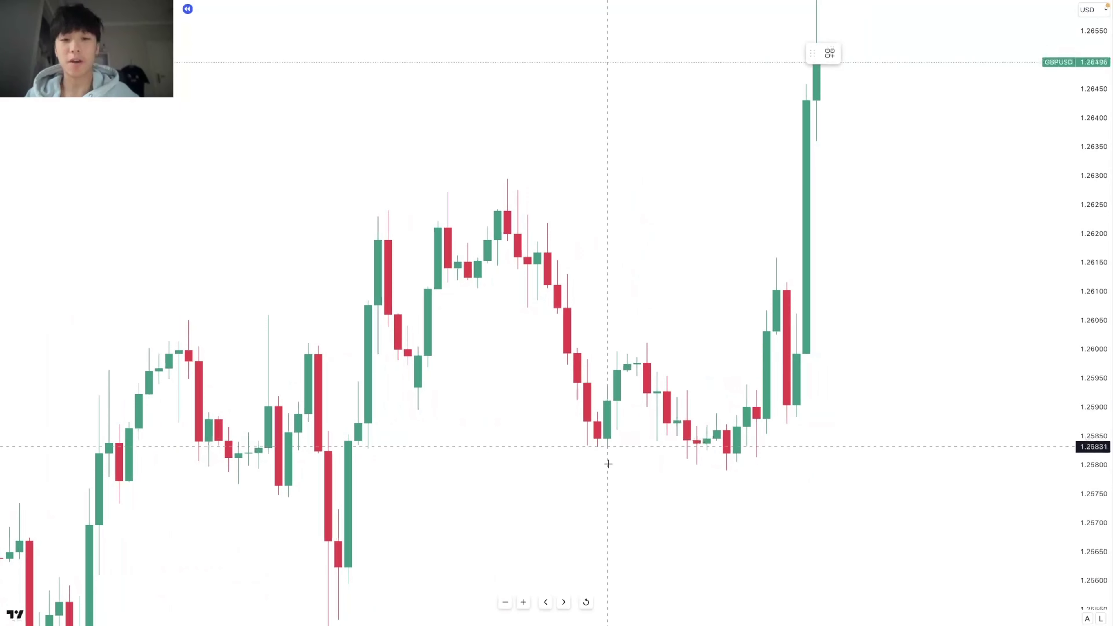
Step: Draw a horizontal line at about 1.25831 from the recent swing low to the candle that breaks it, and colour it black
{"action": "left_click", "coordinate": [689, 453]}
{"action": "left_click", "coordinate": [852, 54]}
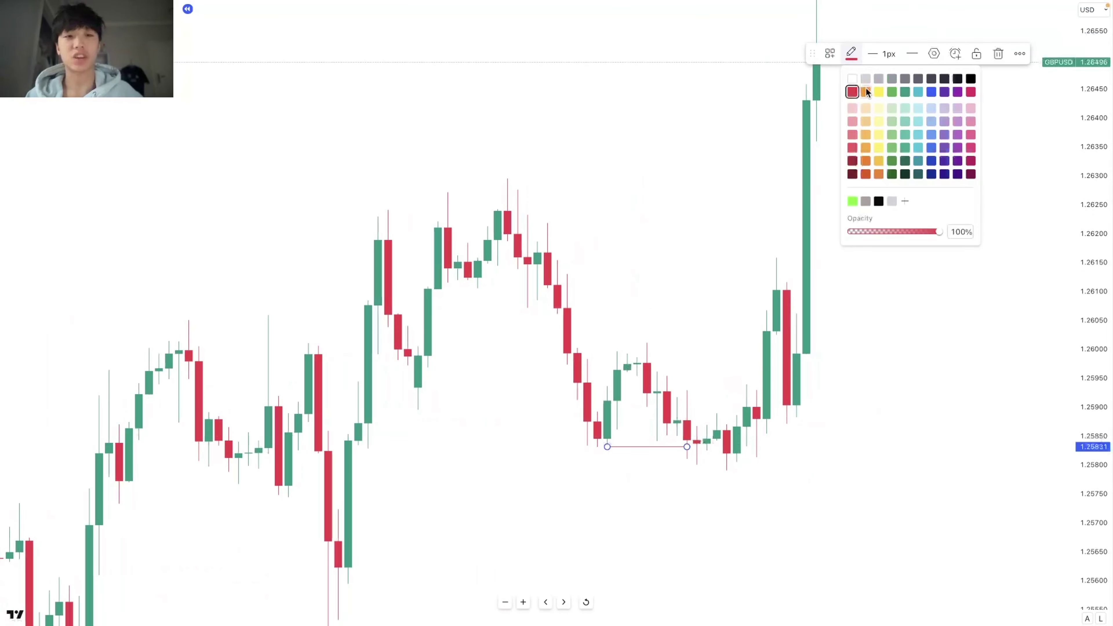
{"action": "left_click", "coordinate": [969, 80]}
{"action": "left_click", "coordinate": [963, 234]}
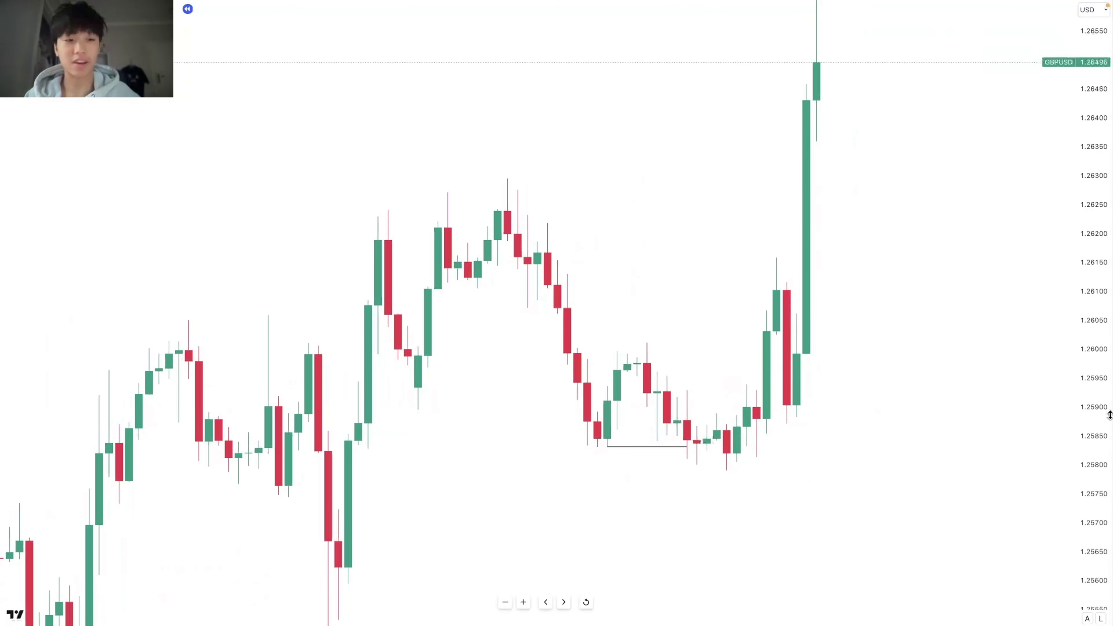
Step: On the 1-hour interval, mark the fair value gap with a rectangle from about 1.25834 to 1.25722, extended past the latest candle and labelled 1h FVG
{"action": "left_click_drag", "start_coordinate": [1105, 514], "coordinate": [1100, 283]}
{"action": "left_click_drag", "start_coordinate": [887, 502], "coordinate": [924, 338]}
{"action": "scroll", "coordinate": [925, 338], "scroll_direction": "up", "scroll_amount": 6}
{"action": "left_click_drag", "start_coordinate": [649, 416], "coordinate": [728, 432]}
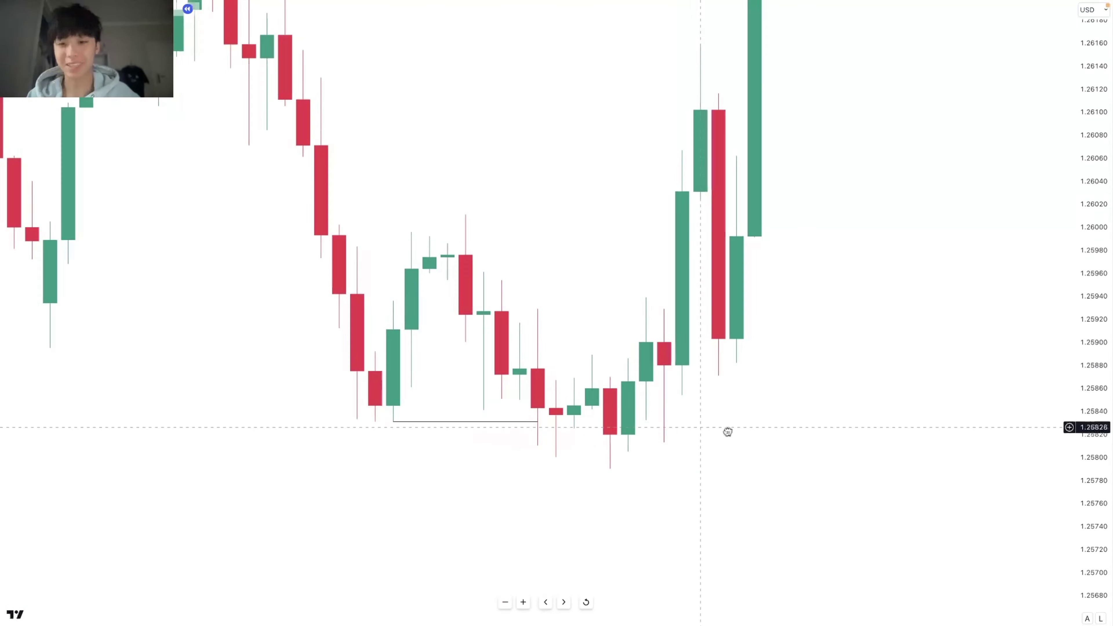
{"action": "scroll", "coordinate": [934, 391], "scroll_direction": "down", "scroll_amount": 10}
{"action": "type", "text": "1H"}
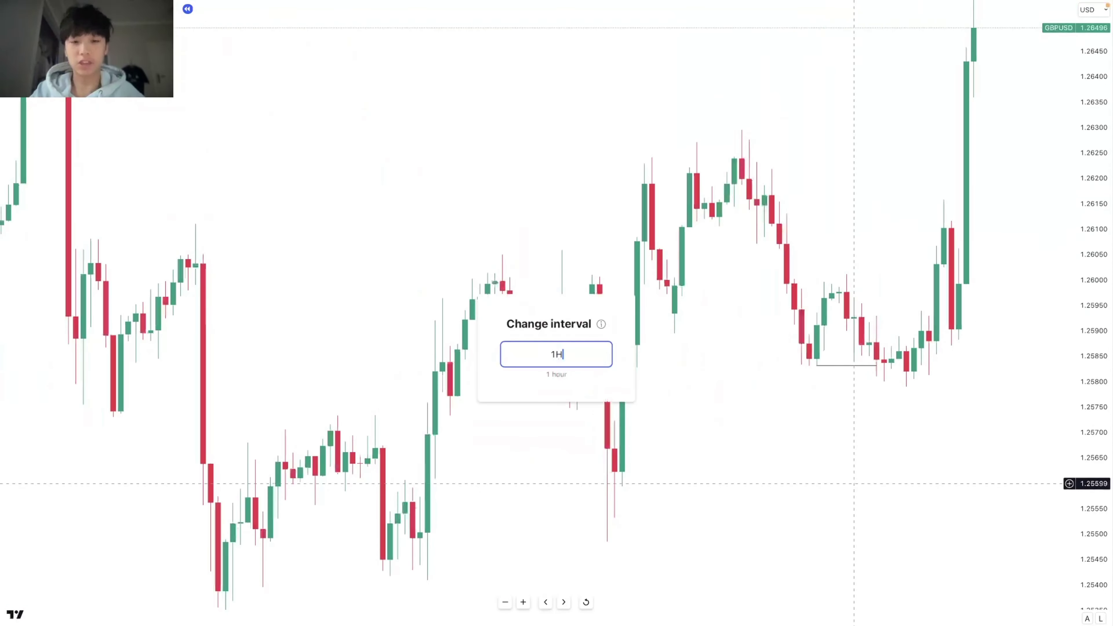
{"action": "key", "text": "Return"}
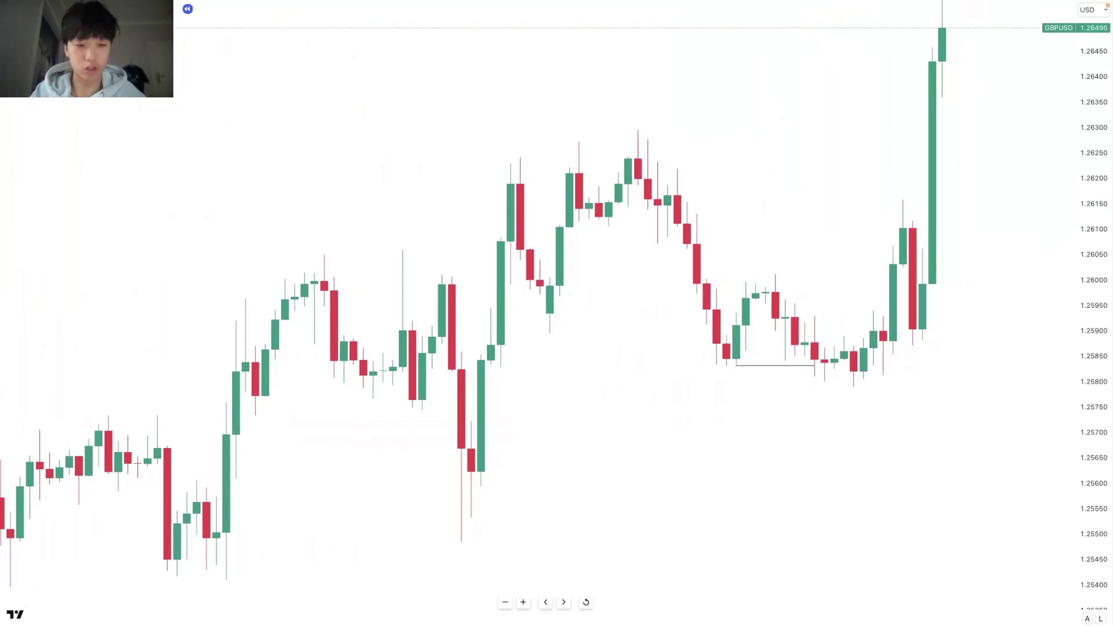
{"action": "left_click_drag", "start_coordinate": [471, 421], "coordinate": [491, 364]}
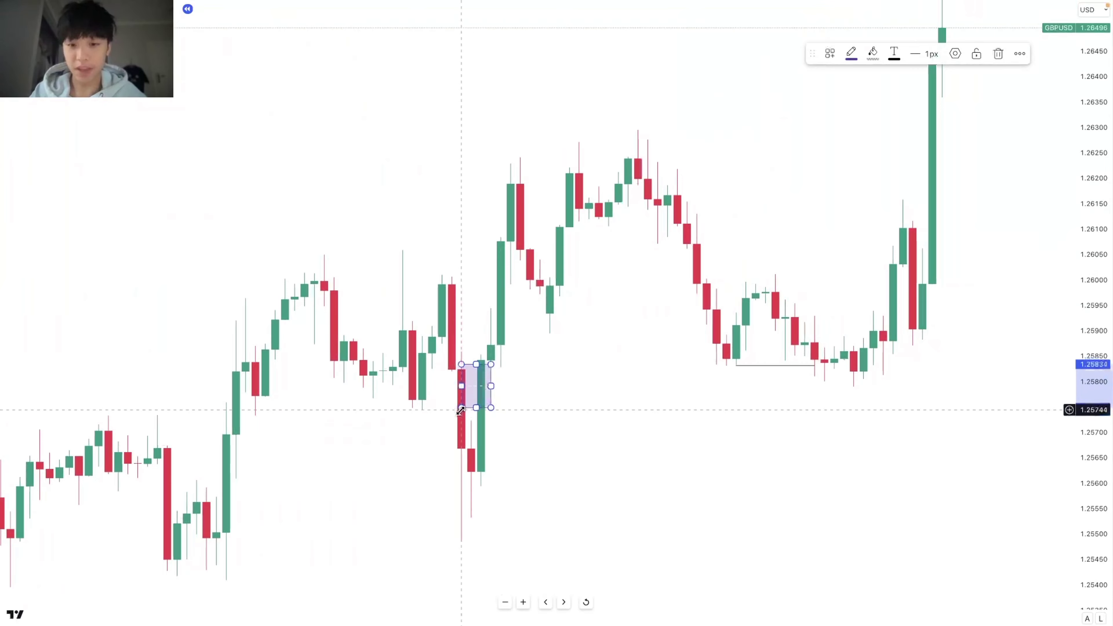
{"action": "left_click_drag", "start_coordinate": [460, 410], "coordinate": [962, 408]}
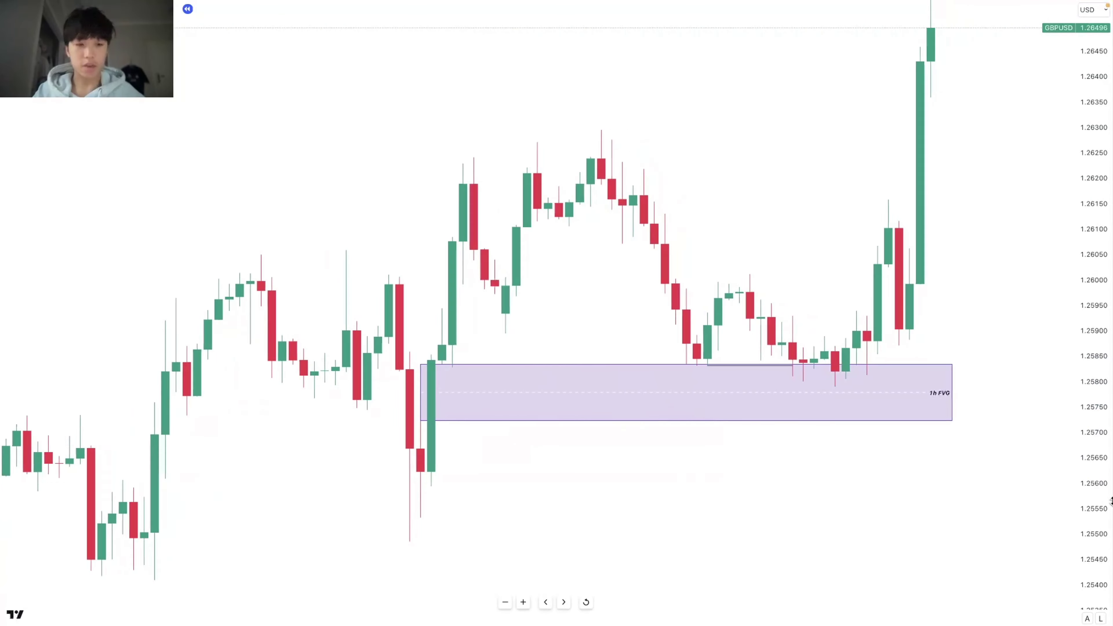
Step: Switch the chart to the 15-minute interval, keeping the 1h FVG zone and the recent lows in view
{"action": "left_click_drag", "start_coordinate": [1105, 502], "coordinate": [1100, 272]}
{"action": "scroll", "coordinate": [392, 423], "scroll_direction": "up", "scroll_amount": 8}
{"action": "scroll", "coordinate": [502, 436], "scroll_direction": "down", "scroll_amount": 9}
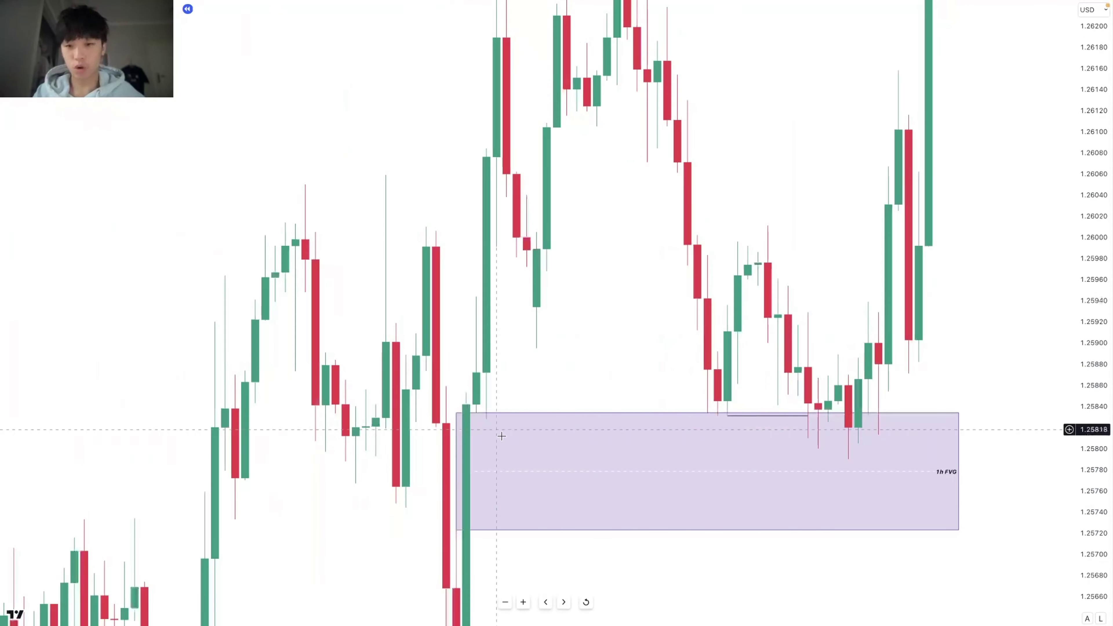
{"action": "key", "text": "5"}
{"action": "key", "text": "Return"}
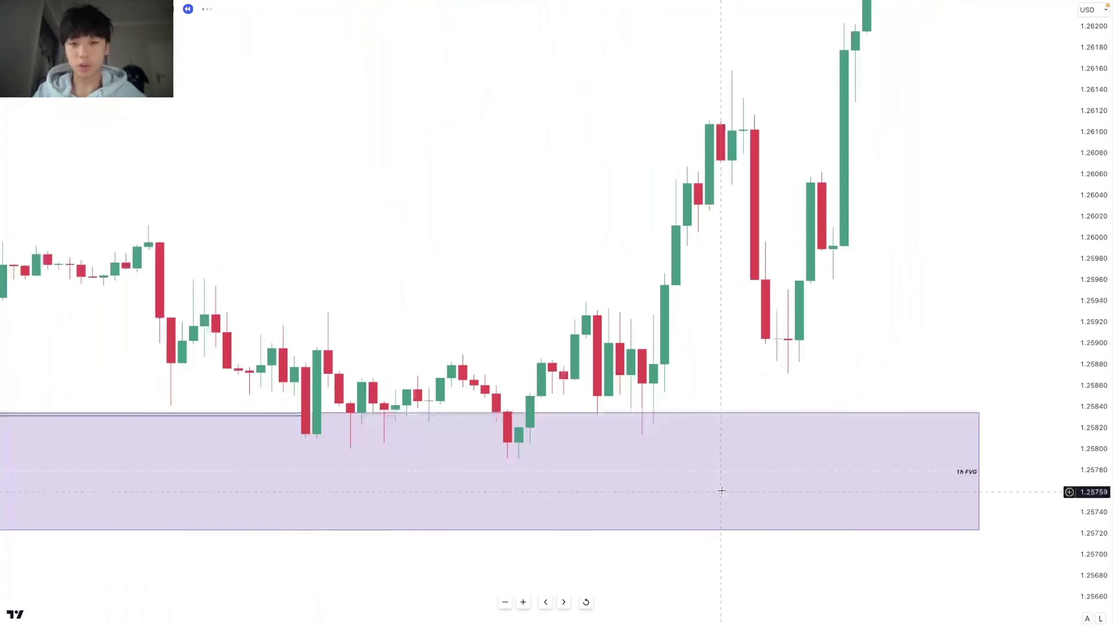
{"action": "scroll", "coordinate": [735, 483], "scroll_direction": "down", "scroll_amount": 3}
{"action": "scroll", "coordinate": [737, 485], "scroll_direction": "up", "scroll_amount": 1}
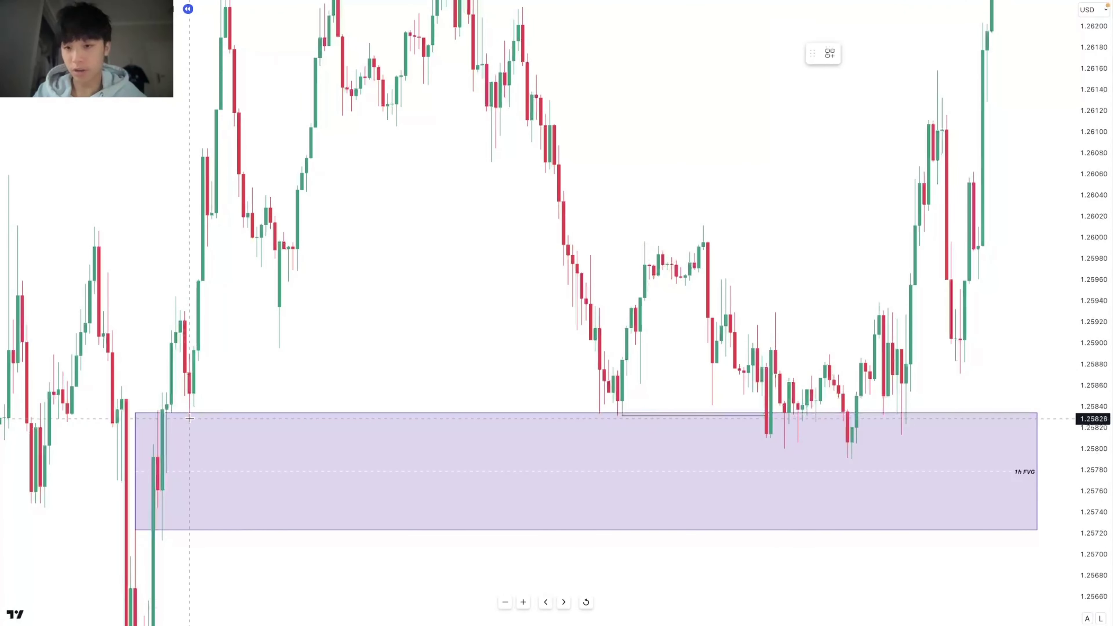
Step: Draw a horizontal line labelled SSL at about 1.25828 from the earlier swing low to the candle that sweeps it
{"action": "left_click", "coordinate": [775, 441], "text": "shift"}
{"action": "left_click_drag", "start_coordinate": [775, 419], "coordinate": [766, 418]}
{"action": "left_click", "coordinate": [631, 331]}
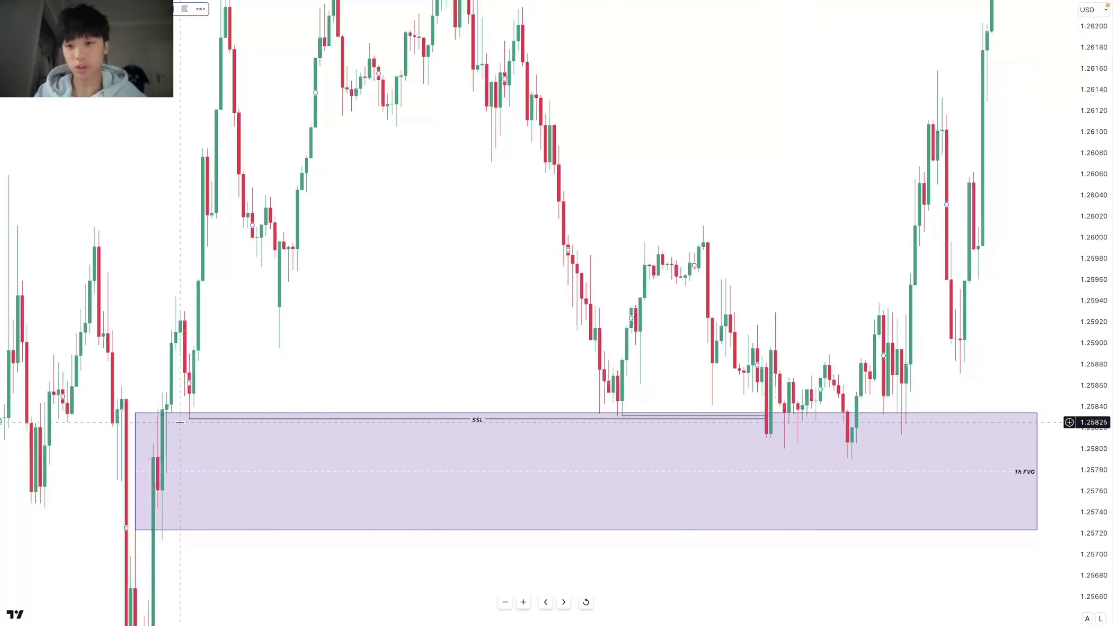
Step: Draw a horizontal line labelled int at about 1.25800 from the low inside the 1h FVG to the candle that sweeps it
{"action": "scroll", "coordinate": [1019, 515], "scroll_direction": "up", "scroll_amount": 5}
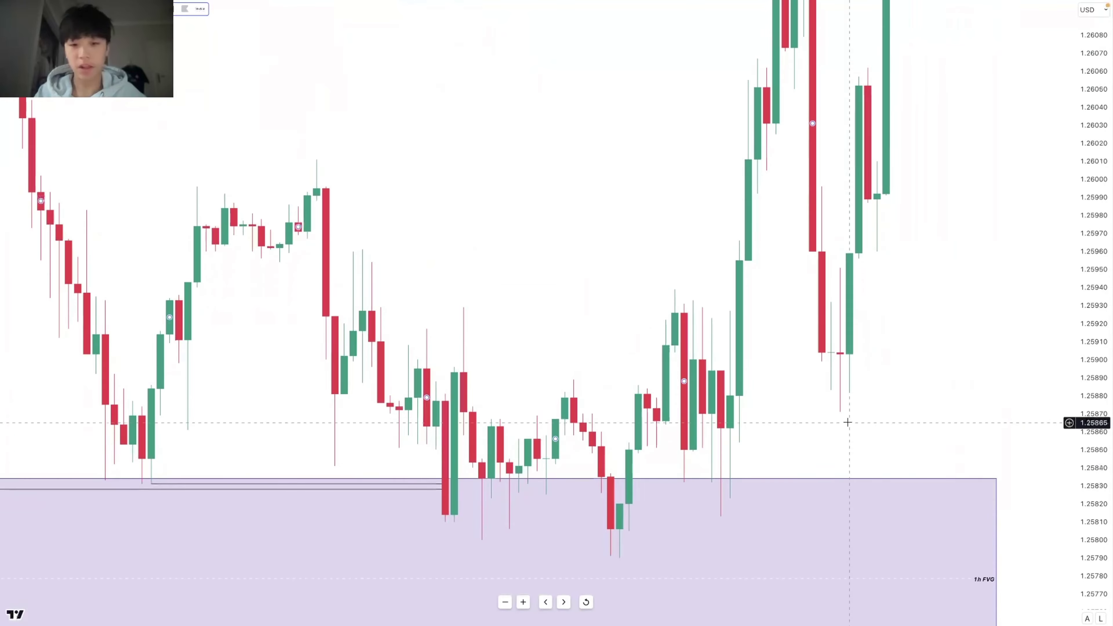
{"action": "scroll", "coordinate": [847, 421], "scroll_direction": "up", "scroll_amount": 2}
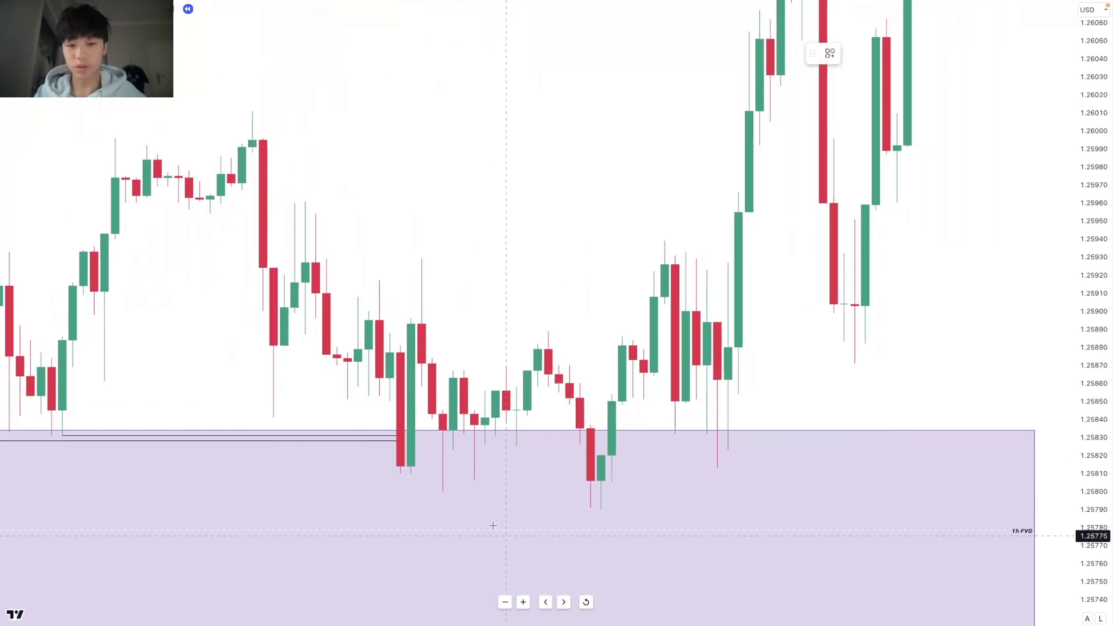
{"action": "left_click", "coordinate": [589, 510], "text": "shift"}
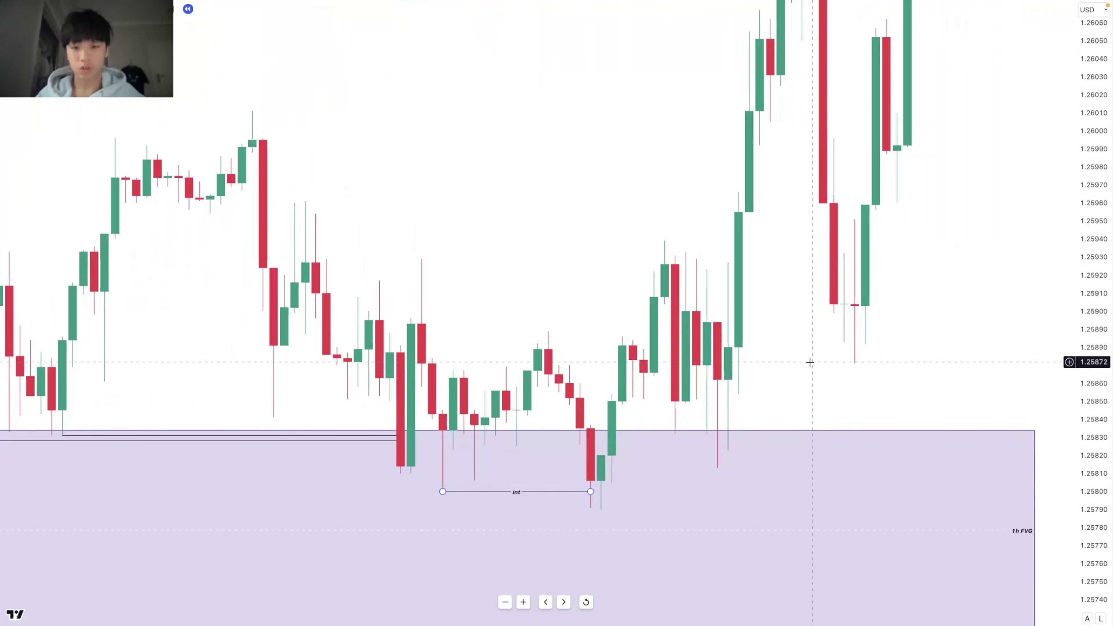
{"action": "left_click", "coordinate": [835, 347]}
Step: Draw a horizontal line at about 1.25889 from the last swing high to the candle breaking above it, and colour it red
{"action": "scroll", "coordinate": [835, 348], "scroll_direction": "down", "scroll_amount": 3}
{"action": "left_click_drag", "start_coordinate": [926, 349], "coordinate": [818, 383]}
{"action": "scroll", "coordinate": [711, 472], "scroll_direction": "up", "scroll_amount": 1}
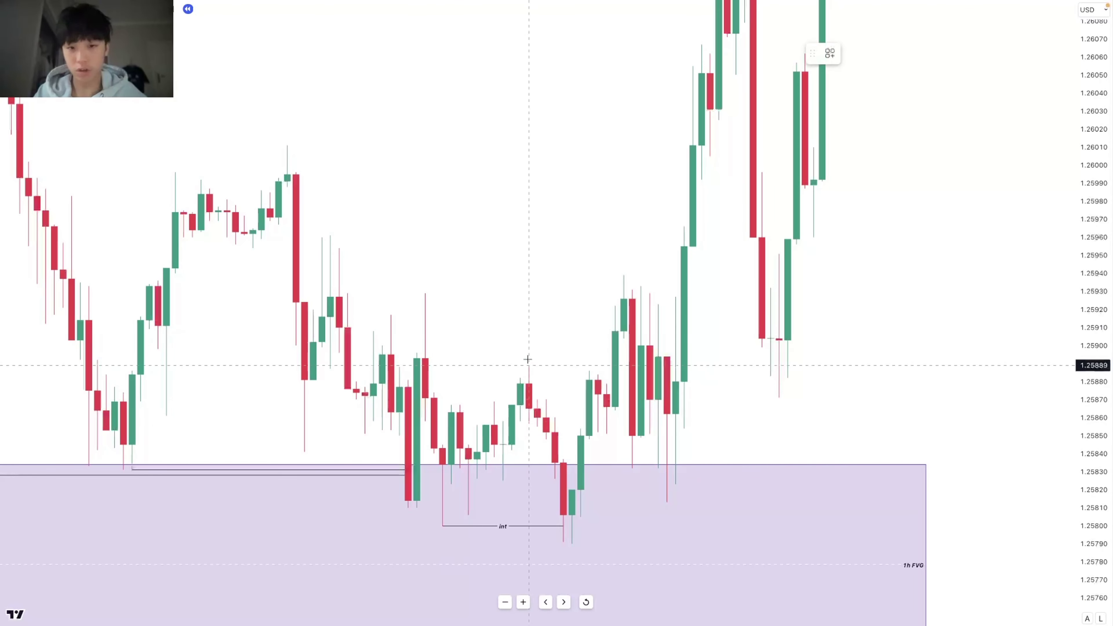
{"action": "left_click", "coordinate": [622, 371]}
{"action": "left_click", "coordinate": [852, 54]}
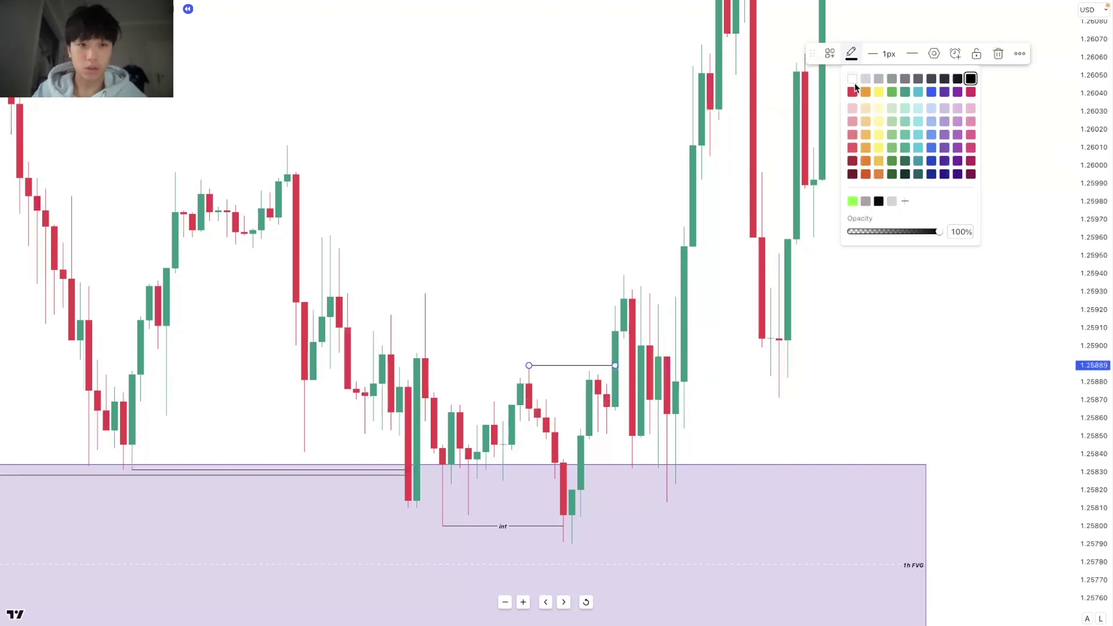
{"action": "left_click", "coordinate": [853, 93]}
{"action": "left_click", "coordinate": [957, 201]}
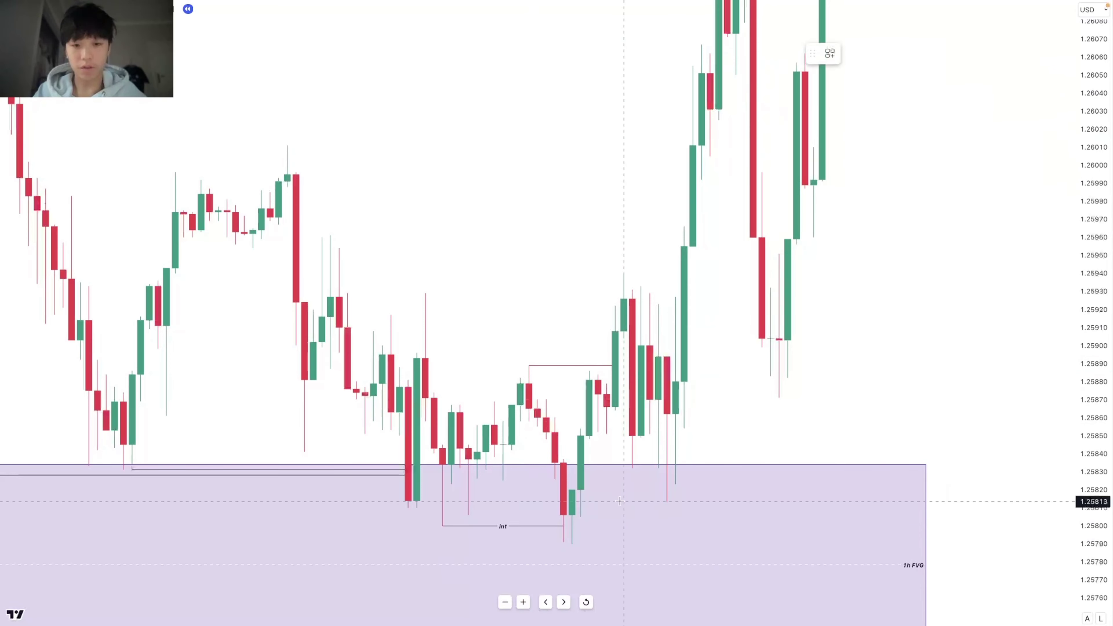
Step: Mark the smaller fair value gap from about 1.25848 to 1.25820 with a rectangle and shorten the 1h FVG zone to the reversal
{"action": "mouse_move", "coordinate": [572, 489]}
{"action": "left_mouse_down"}
{"action": "mouse_move", "coordinate": [589, 439]}
{"action": "mouse_move", "coordinate": [708, 463]}
{"action": "left_mouse_up"}
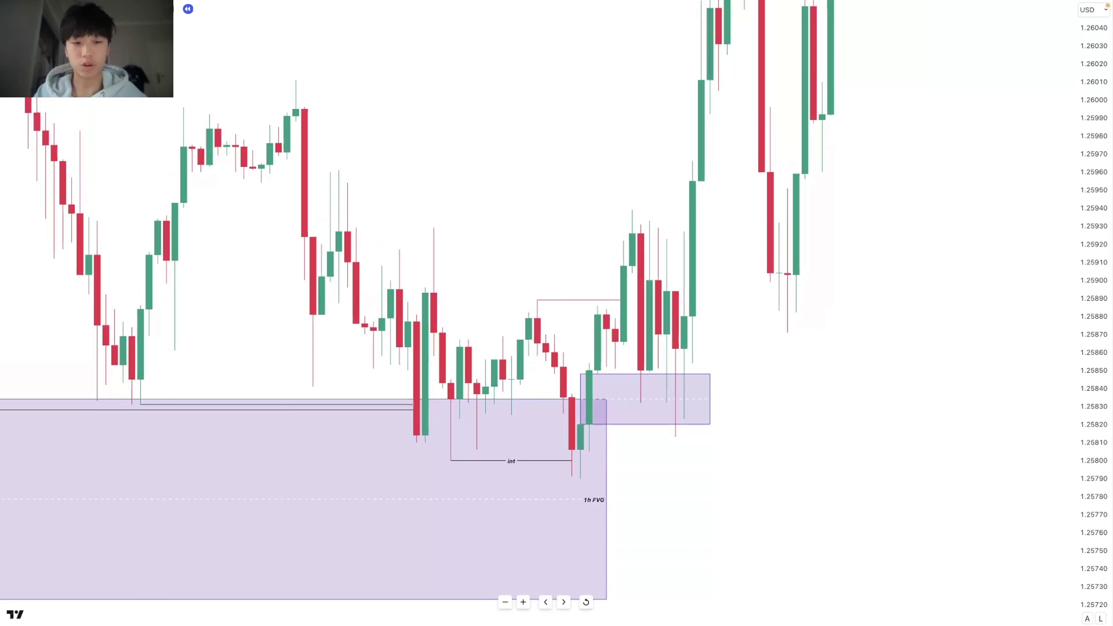
Step: Place a long position with its entry at 1.25832 inside the smaller fair value gap and raise its target to 1.26044
{"action": "left_click", "coordinate": [641, 405]}
{"action": "left_click_drag", "start_coordinate": [960, 390], "coordinate": [964, 418]}
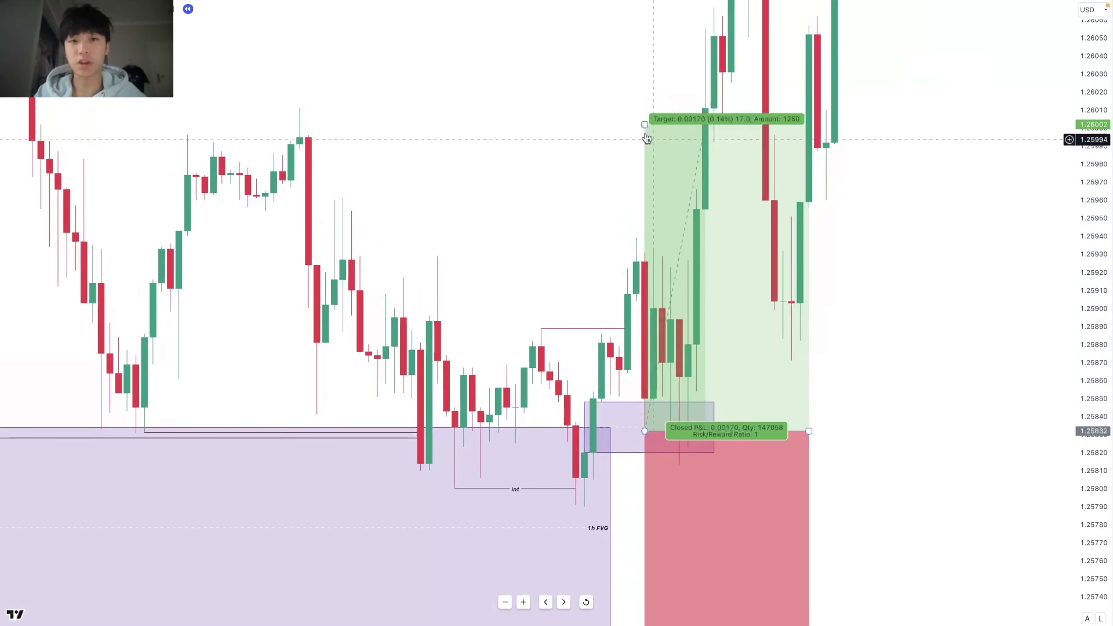
{"action": "left_click_drag", "start_coordinate": [645, 125], "coordinate": [369, 48]}
{"action": "left_click_drag", "start_coordinate": [370, 110], "coordinate": [640, 330]}
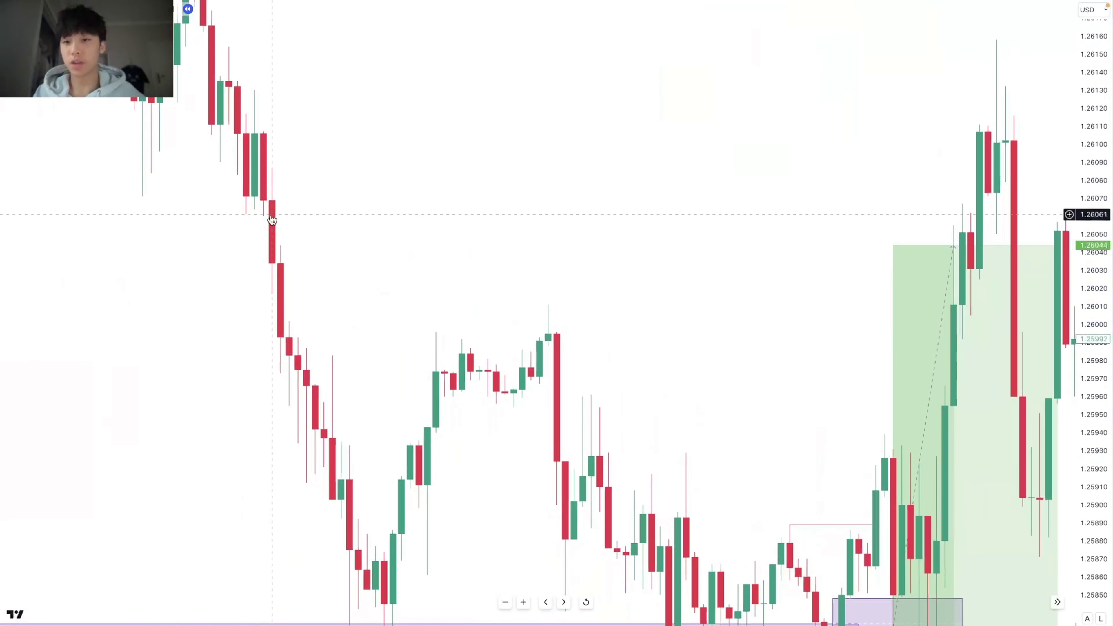
Step: Set the long position's stop at 1.25790, beneath the latest swing low
{"action": "left_click", "coordinate": [278, 202], "text": "shift"}
{"action": "left_click", "coordinate": [734, 304]}
{"action": "left_click_drag", "start_coordinate": [734, 303], "coordinate": [432, 129]}
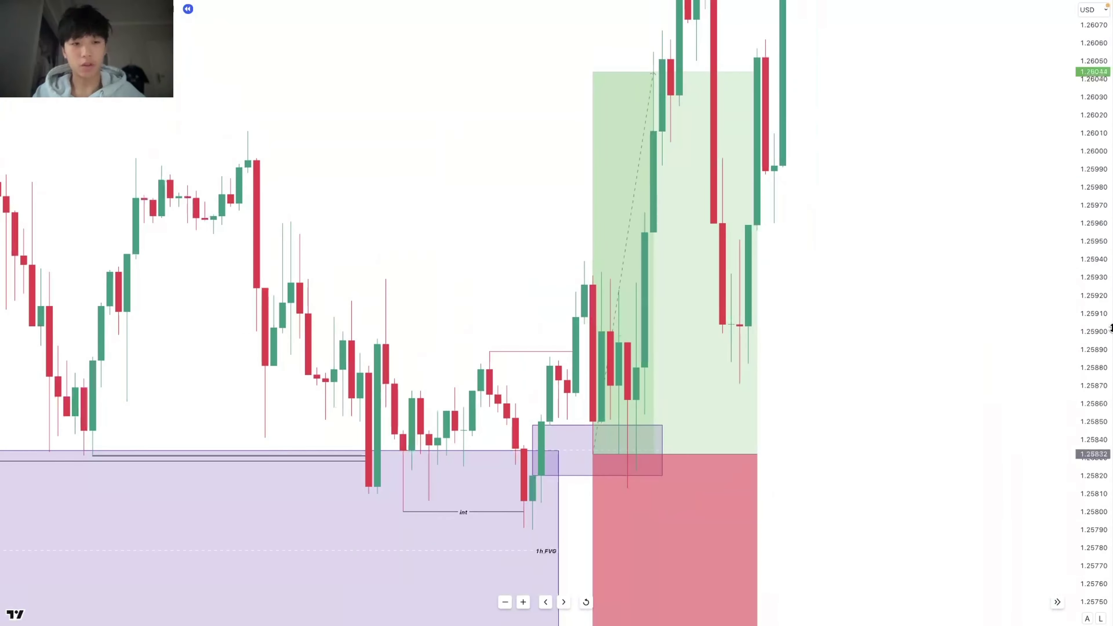
{"action": "left_click_drag", "start_coordinate": [1111, 328], "coordinate": [1109, 460]}
{"action": "left_click_drag", "start_coordinate": [878, 533], "coordinate": [857, 433]}
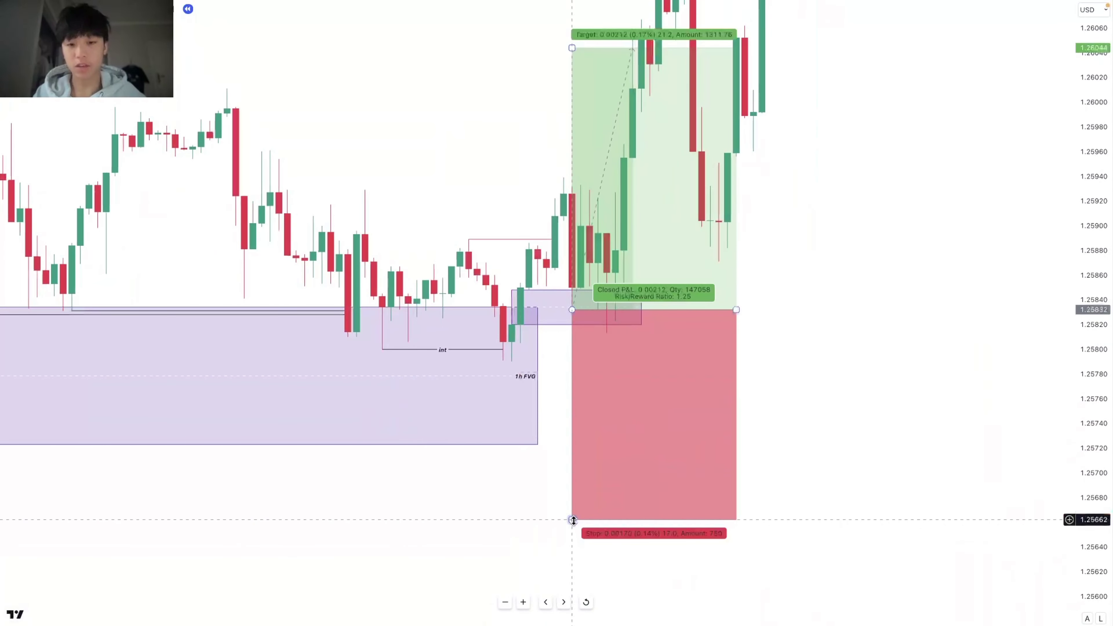
{"action": "left_click_drag", "start_coordinate": [572, 520], "coordinate": [504, 368]}
{"action": "left_click_drag", "start_coordinate": [942, 385], "coordinate": [1040, 486]}
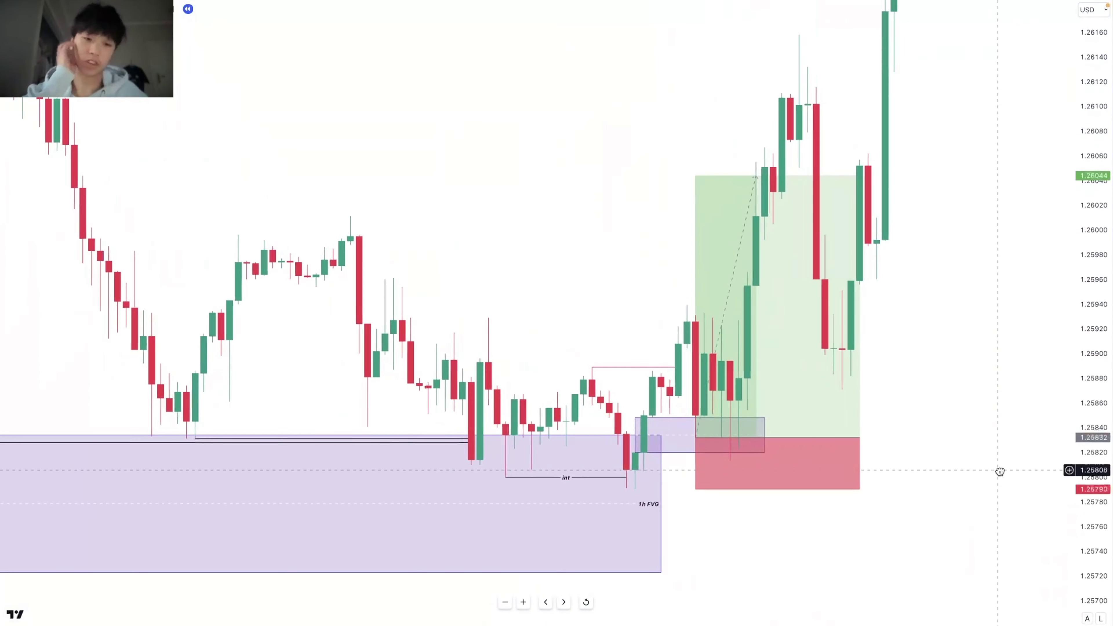
{"action": "scroll", "coordinate": [999, 469], "scroll_direction": "left", "scroll_amount": 1}
{"action": "scroll", "coordinate": [999, 470], "scroll_direction": "up", "scroll_amount": 1}
{"action": "scroll", "coordinate": [958, 448], "scroll_direction": "right", "scroll_amount": 2}
{"action": "scroll", "coordinate": [958, 448], "scroll_direction": "down", "scroll_amount": 1}
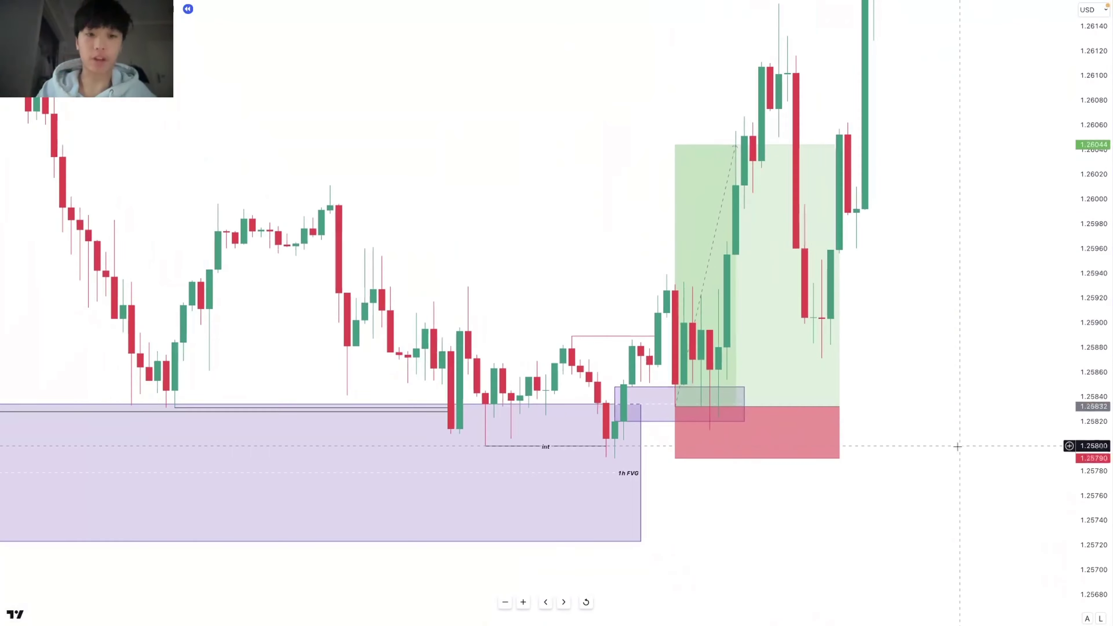
Step: Switch the chart to a shorter interval to show the price action around the smaller fair value gap in detail
{"action": "type", "text": "5"}
{"action": "key", "text": "Return"}
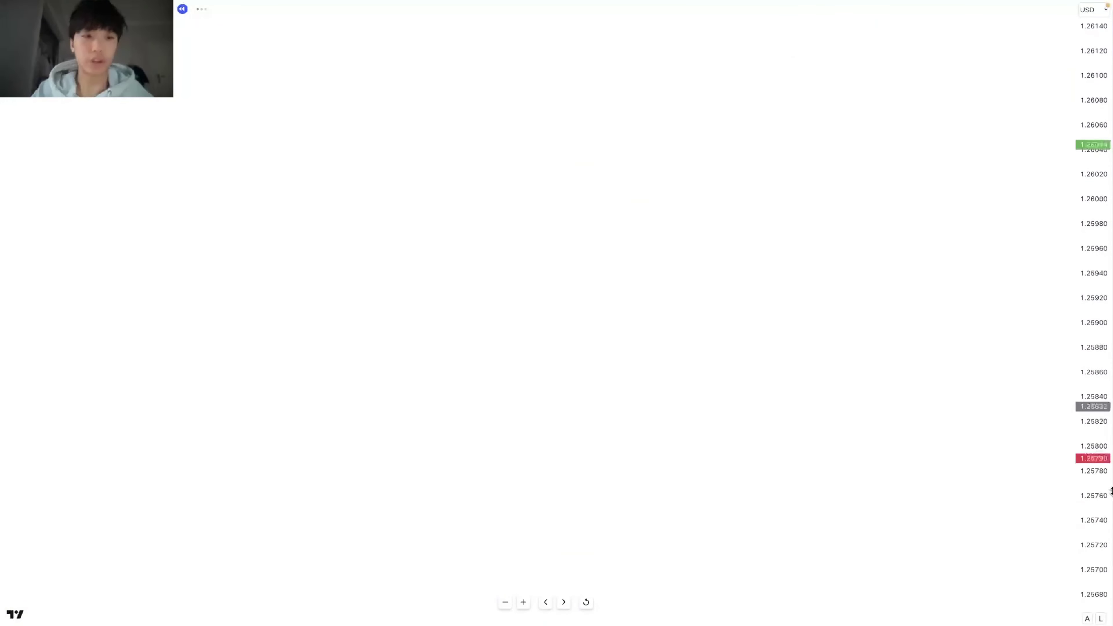
{"action": "left_click_drag", "start_coordinate": [1086, 500], "coordinate": [1083, 568]}
{"action": "left_click_drag", "start_coordinate": [626, 395], "coordinate": [1019, 408]}
{"action": "left_click_drag", "start_coordinate": [1081, 500], "coordinate": [1080, 335]}
{"action": "left_click_drag", "start_coordinate": [926, 447], "coordinate": [227, 411]}
{"action": "left_click_drag", "start_coordinate": [370, 333], "coordinate": [845, 361]}
Step: Delete the long position from the chart
{"action": "scroll", "coordinate": [509, 449], "scroll_direction": "up", "scroll_amount": 1}
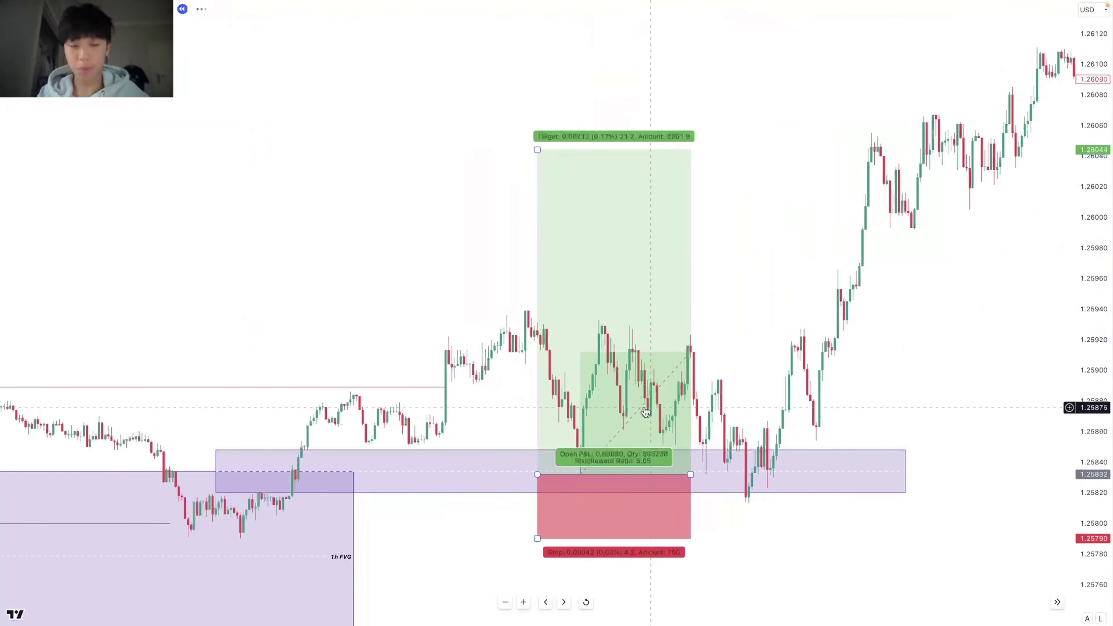
{"action": "scroll", "coordinate": [645, 411], "scroll_direction": "right", "scroll_amount": 3}
{"action": "key", "text": "Delete"}
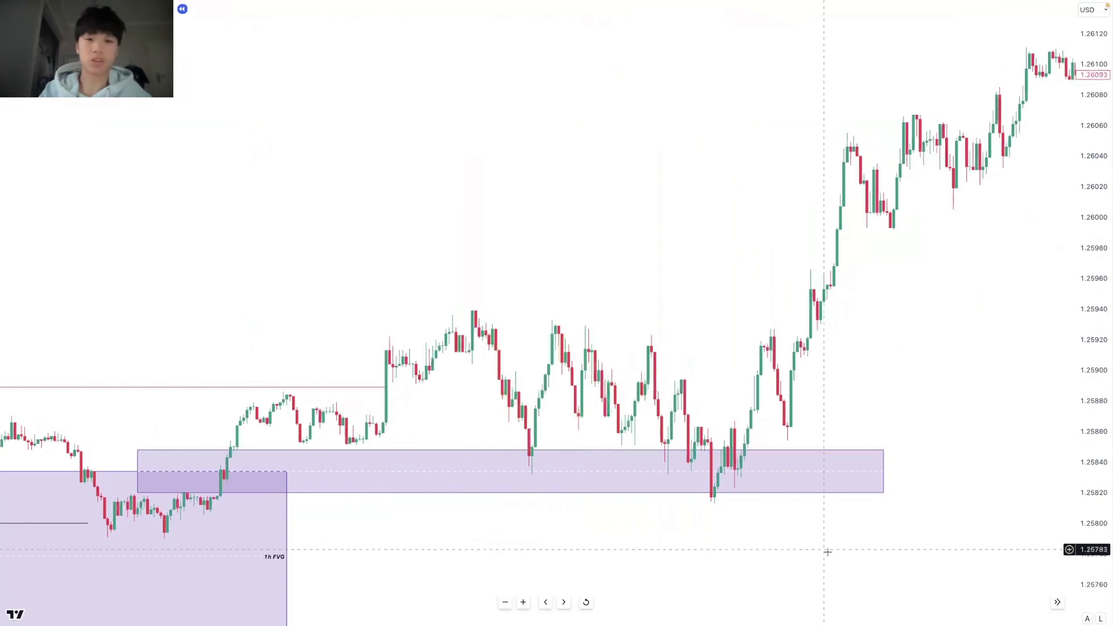
Step: Label the smaller fair value gap rectangle 15 FVG and shorten it to end at the second dip into the zone
{"action": "left_click_drag", "start_coordinate": [827, 551], "coordinate": [849, 513]}
{"action": "scroll", "coordinate": [849, 514], "scroll_direction": "up", "scroll_amount": 1}
{"action": "left_click_drag", "start_coordinate": [1109, 536], "coordinate": [1102, 393]}
{"action": "left_click_drag", "start_coordinate": [948, 477], "coordinate": [982, 347]}
{"action": "scroll", "coordinate": [980, 359], "scroll_direction": "up", "scroll_amount": 1}
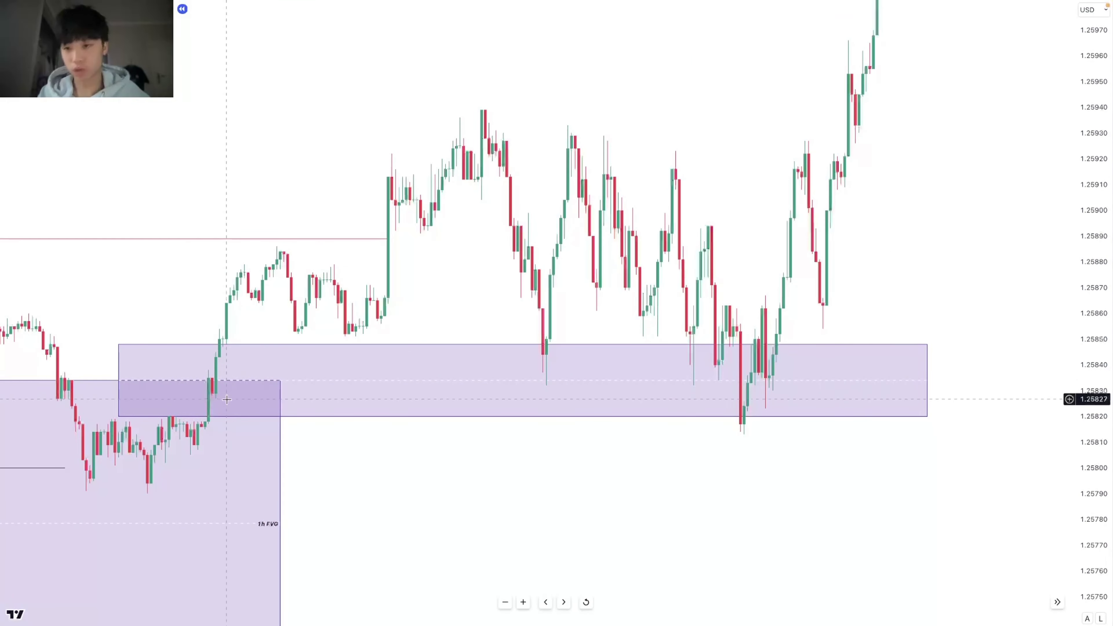
{"action": "double_click", "coordinate": [118, 379]}
{"action": "type", "text": "15"}
{"action": "type", "text": "FVG"}
{"action": "left_click", "coordinate": [641, 446]}
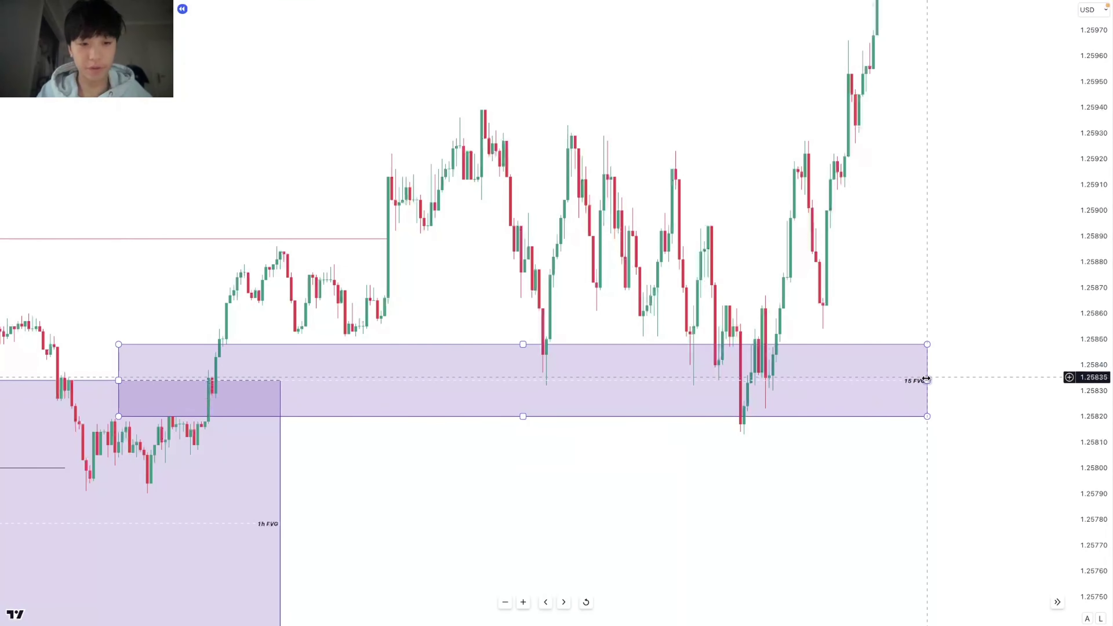
{"action": "left_click_drag", "start_coordinate": [926, 378], "coordinate": [691, 381]}
Step: Draw a horizontal line at about 1.25832 from the first low inside the 15 FVG to the candle that breaks below it
{"action": "left_click_drag", "start_coordinate": [862, 415], "coordinate": [913, 457]}
{"action": "left_click_drag", "start_coordinate": [1092, 526], "coordinate": [1090, 437]}
{"action": "scroll", "coordinate": [904, 496], "scroll_direction": "up", "scroll_amount": 4}
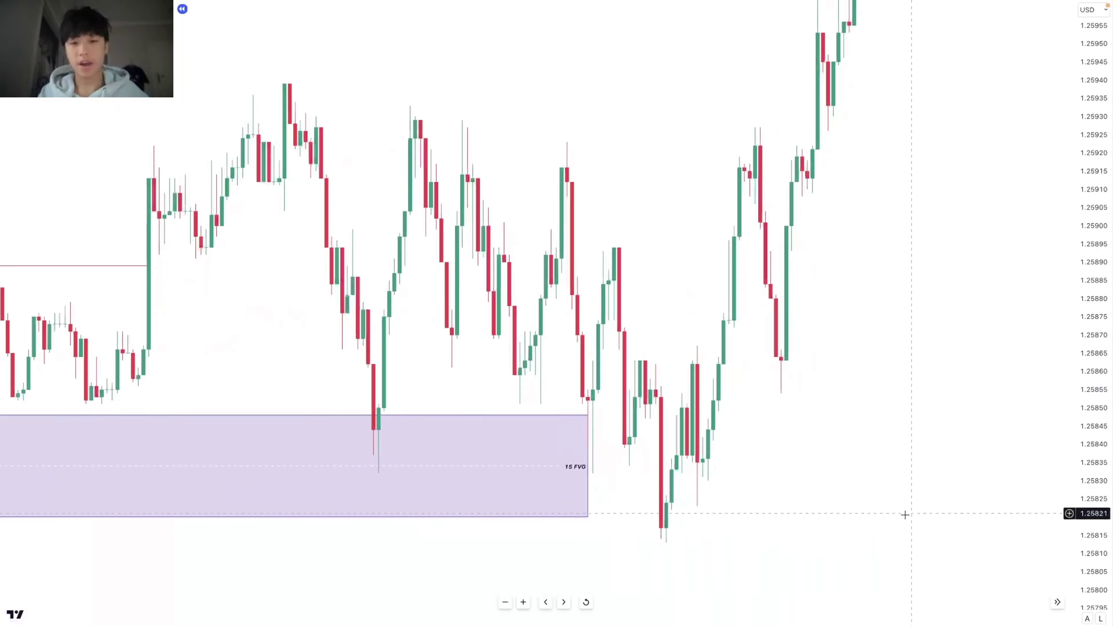
{"action": "left_click_drag", "start_coordinate": [905, 514], "coordinate": [933, 463]}
{"action": "scroll", "coordinate": [934, 472], "scroll_direction": "up", "scroll_amount": 1}
{"action": "left_click_drag", "start_coordinate": [849, 440], "coordinate": [887, 487]}
{"action": "scroll", "coordinate": [870, 485], "scroll_direction": "up", "scroll_amount": 1}
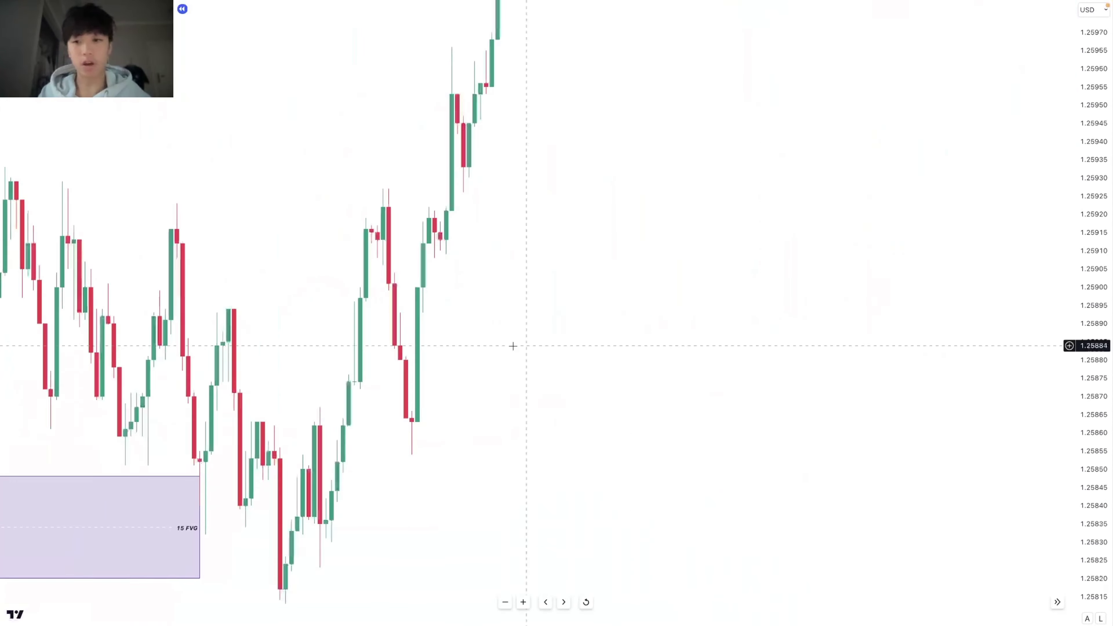
{"action": "scroll", "coordinate": [512, 345], "scroll_direction": "left", "scroll_amount": 5}
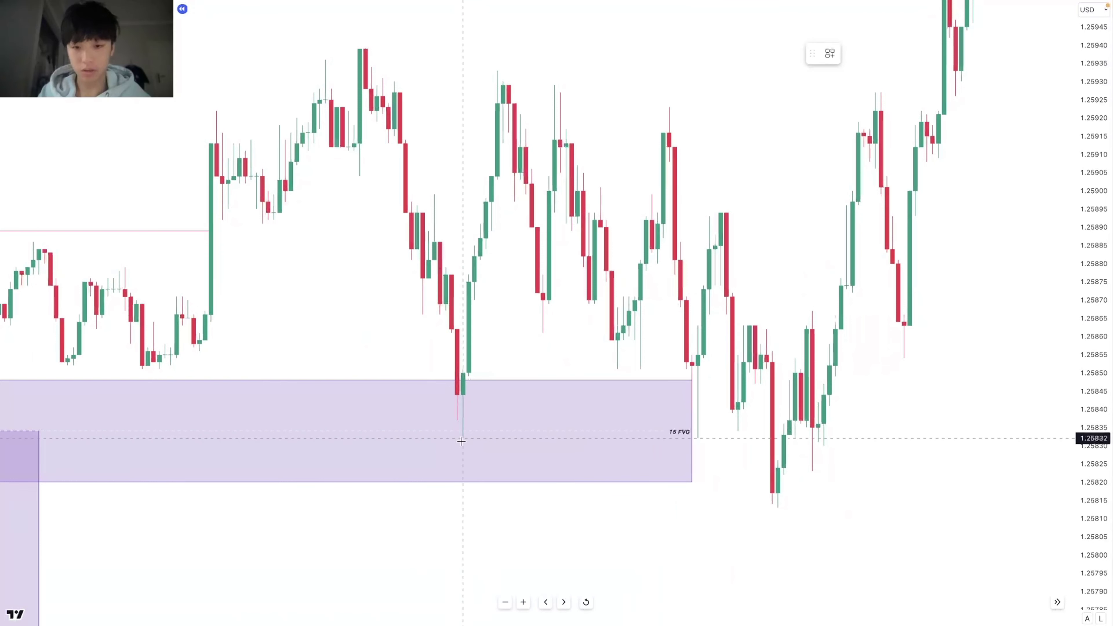
{"action": "left_click", "coordinate": [772, 468]}
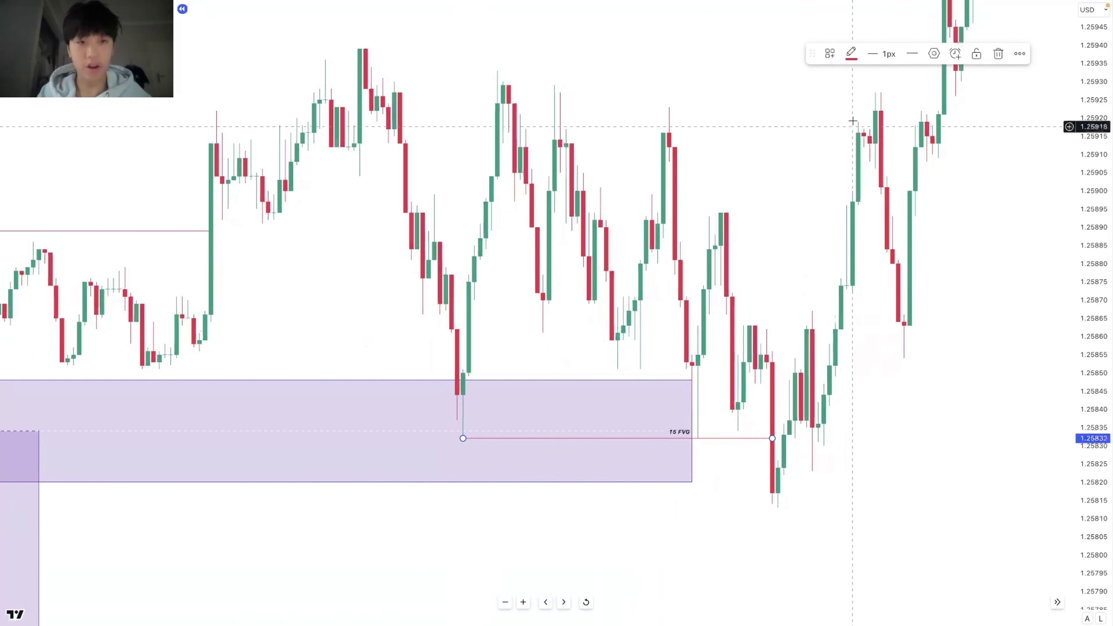
Step: Recolor the horizontal line under the lows inside the 15 FVG black and label it SSL
{"action": "left_click", "coordinate": [851, 55]}
{"action": "left_click", "coordinate": [970, 80]}
{"action": "left_click", "coordinate": [933, 51]}
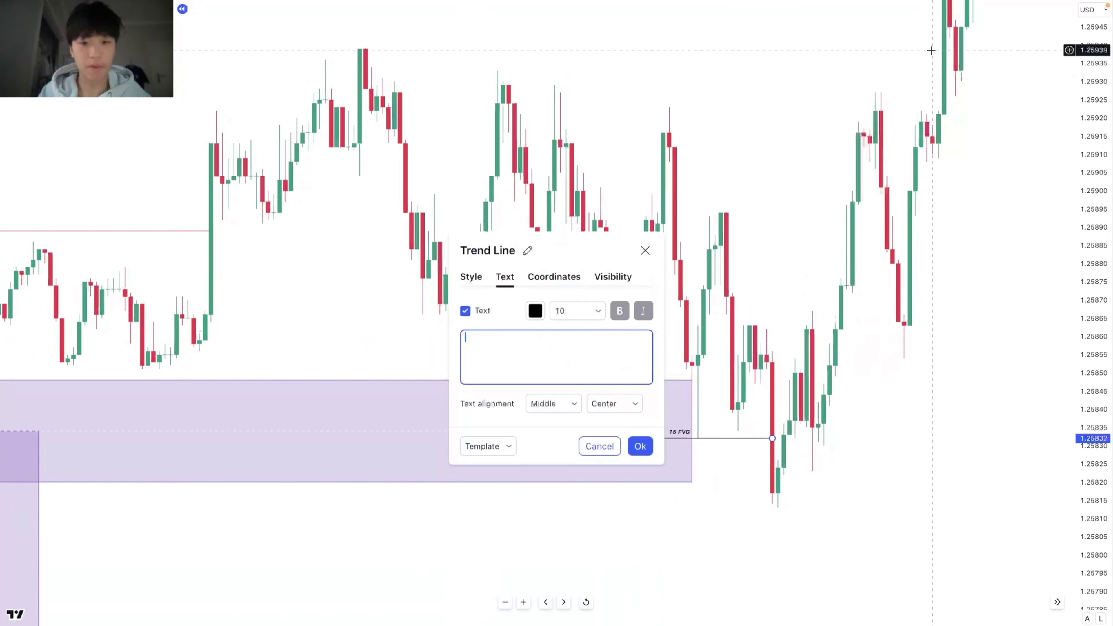
{"action": "type", "text": "SSL"}
{"action": "key", "text": "Return"}
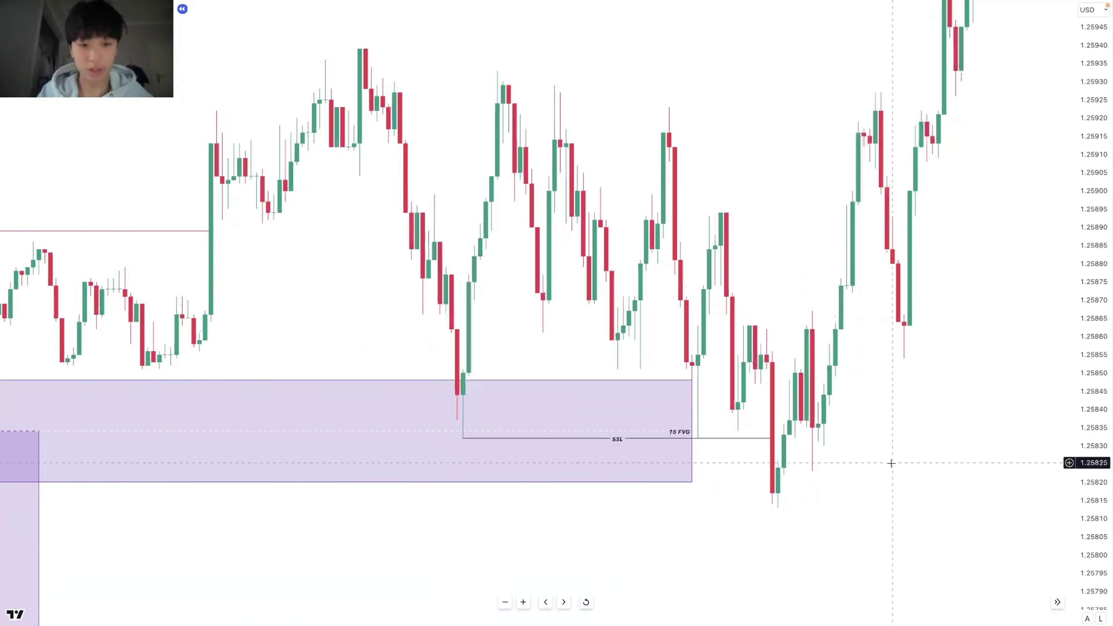
Step: Measure from the second dip into the 15 FVG to the candle that breaks below the SSL line
{"action": "left_click", "coordinate": [693, 449], "text": "shift"}
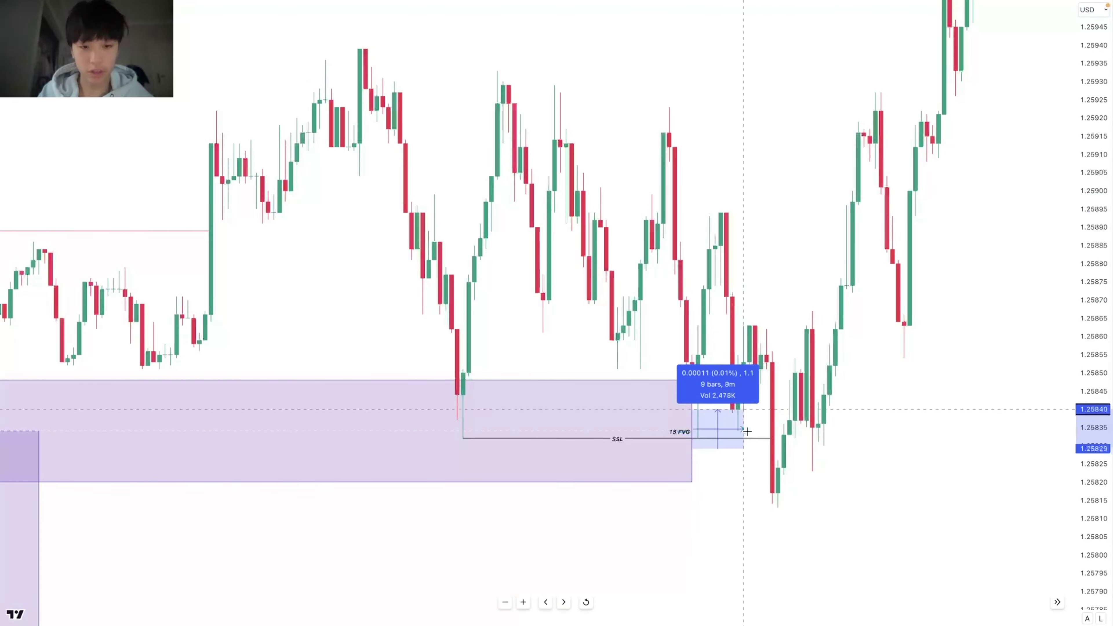
{"action": "left_click", "coordinate": [769, 435]}
{"action": "left_click", "coordinate": [769, 435]}
{"action": "left_click", "coordinate": [727, 420], "text": "shift"}
{"action": "left_click", "coordinate": [774, 437]}
{"action": "left_click", "coordinate": [773, 438]}
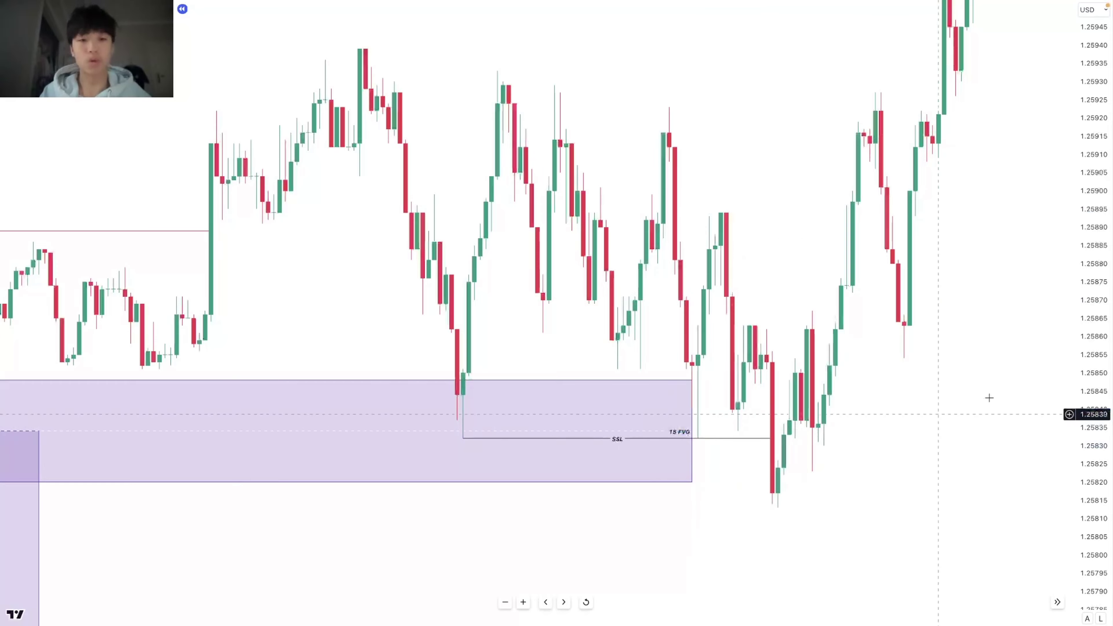
Step: Review the whole structure from the 1h FVG and int line to the 15 FVG and its SSL
{"action": "left_click_drag", "start_coordinate": [1092, 371], "coordinate": [1087, 586]}
{"action": "scroll", "coordinate": [881, 487], "scroll_direction": "down", "scroll_amount": 10}
{"action": "scroll", "coordinate": [837, 386], "scroll_direction": "down", "scroll_amount": 5}
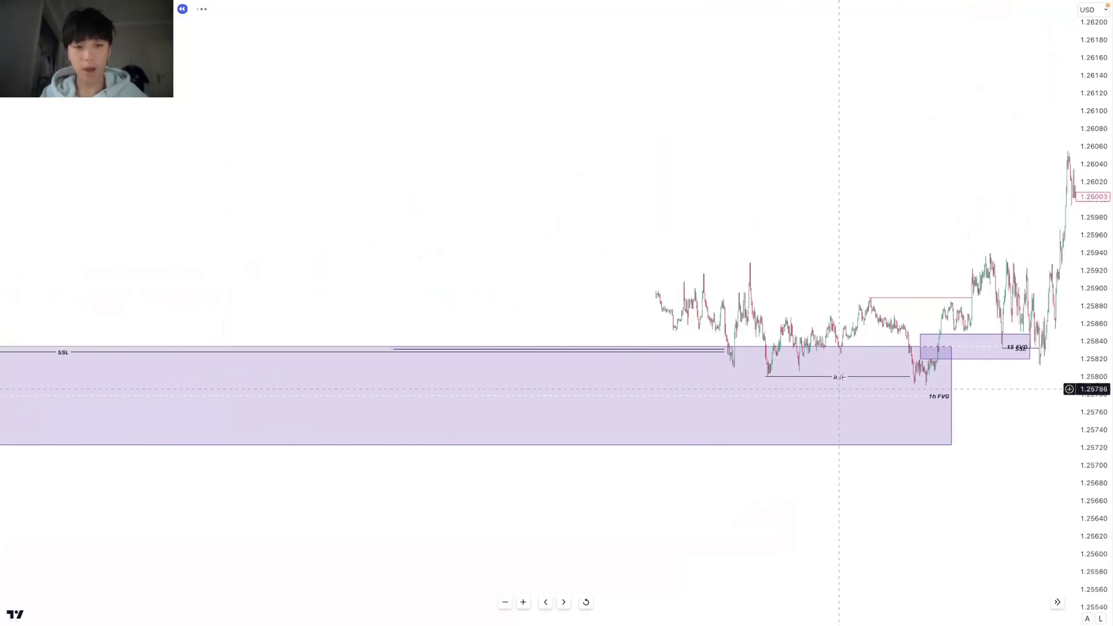
{"action": "scroll", "coordinate": [484, 350], "scroll_direction": "down", "scroll_amount": 3}
{"action": "scroll", "coordinate": [954, 380], "scroll_direction": "up", "scroll_amount": 5}
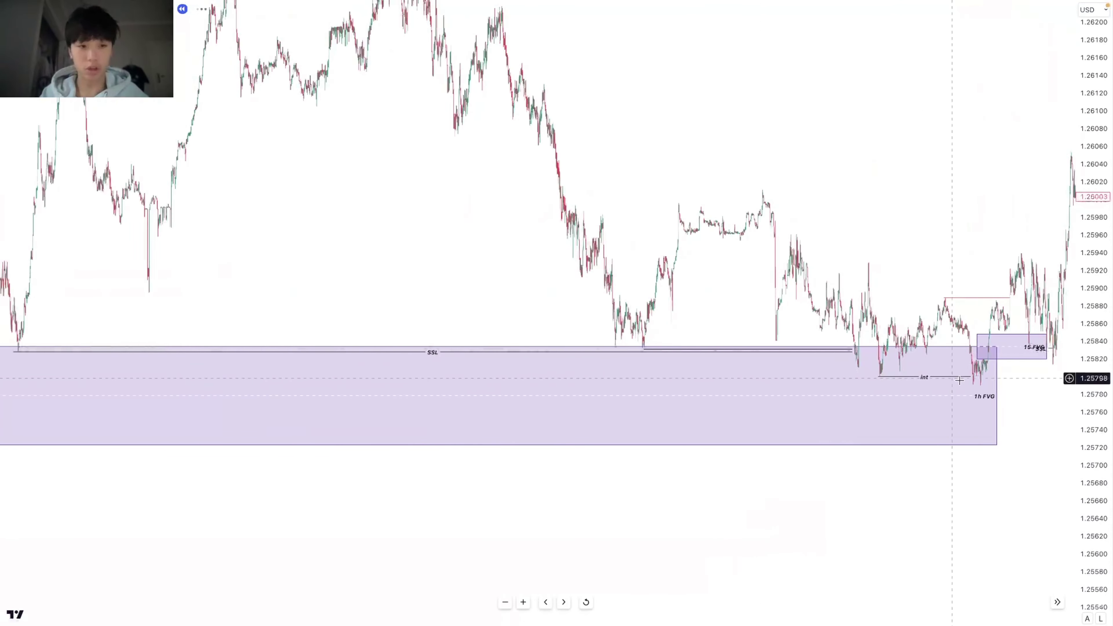
{"action": "left_click_drag", "start_coordinate": [1023, 421], "coordinate": [988, 439]}
{"action": "scroll", "coordinate": [988, 439], "scroll_direction": "up", "scroll_amount": 10}
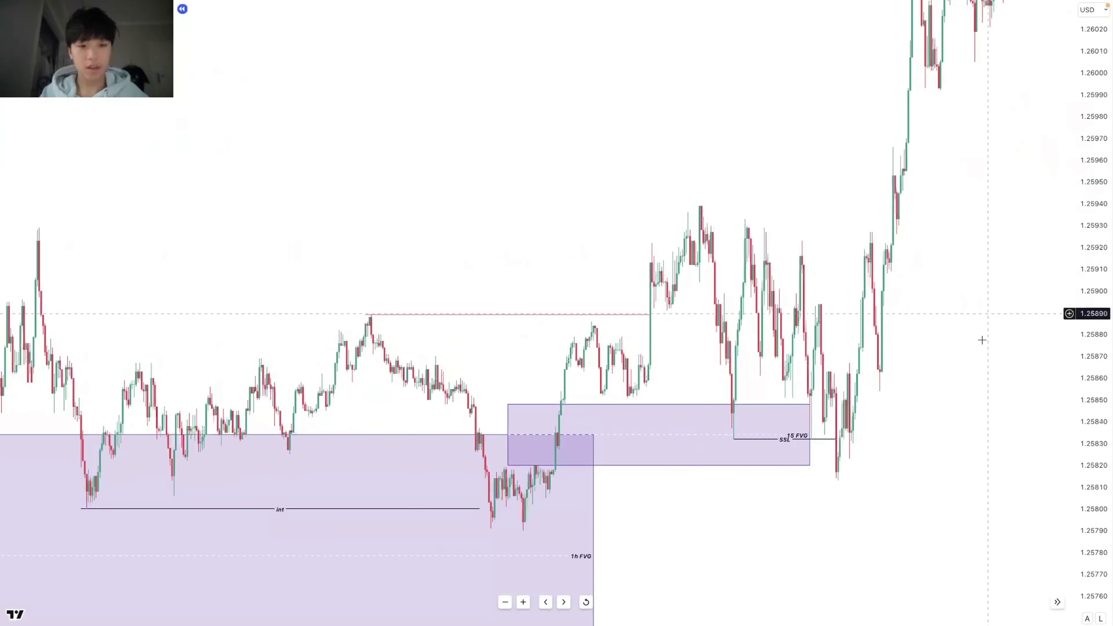
{"action": "scroll", "coordinate": [821, 411], "scroll_direction": "left", "scroll_amount": 5}
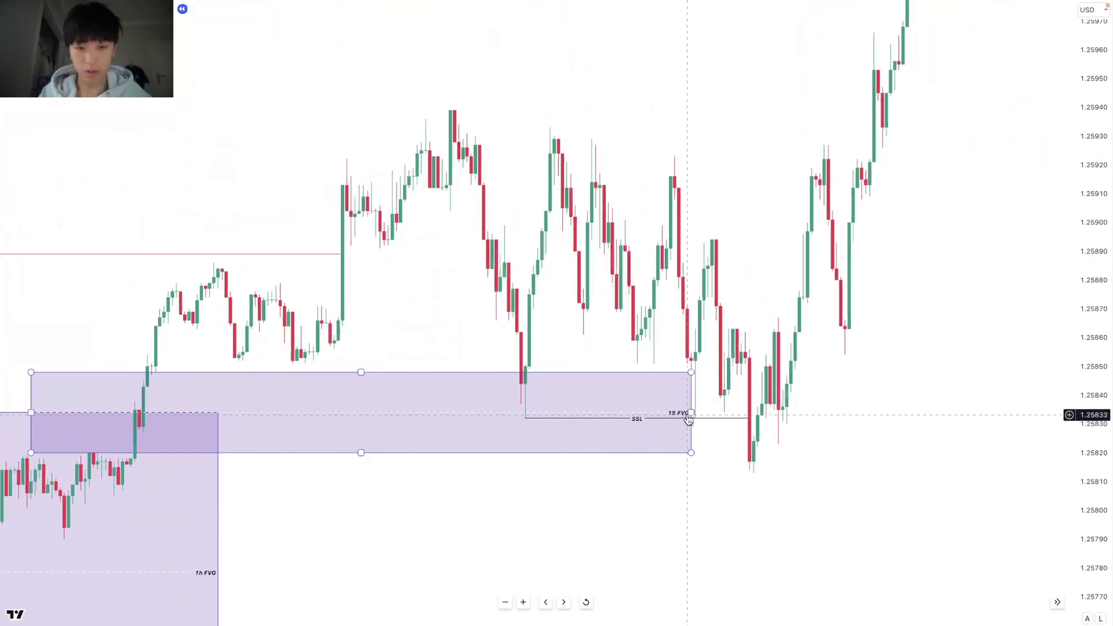
Step: Draw a red horizontal line at about 1.25863 from the swing high before the SSL sweep to the candle that breaks above it
{"action": "scroll", "coordinate": [715, 420], "scroll_direction": "right", "scroll_amount": 5}
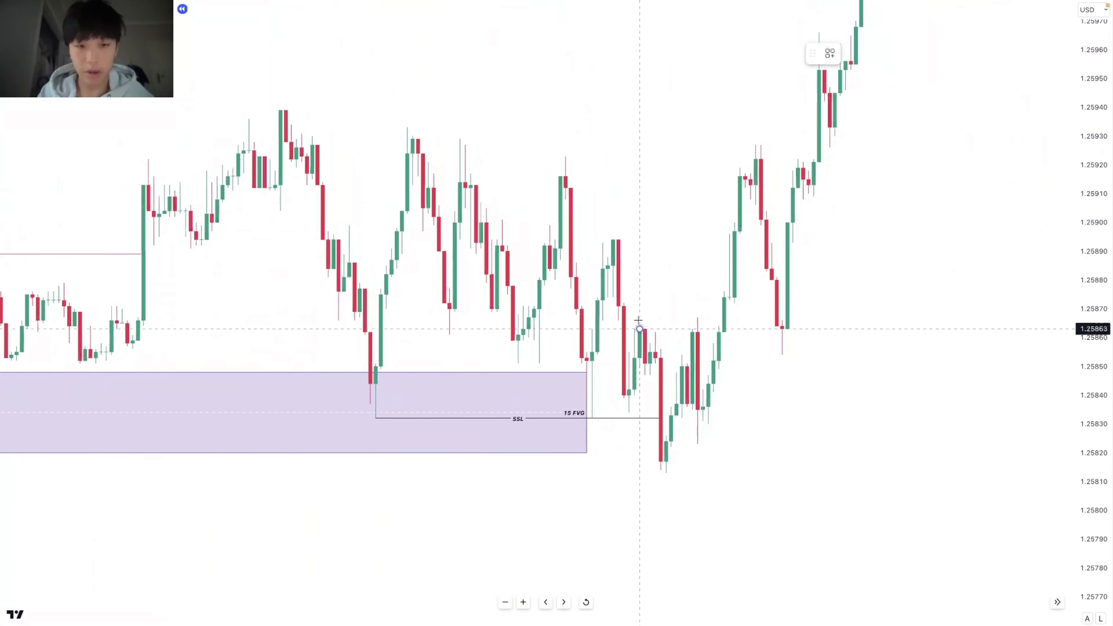
{"action": "left_click", "coordinate": [724, 328]}
{"action": "left_click", "coordinate": [852, 54]}
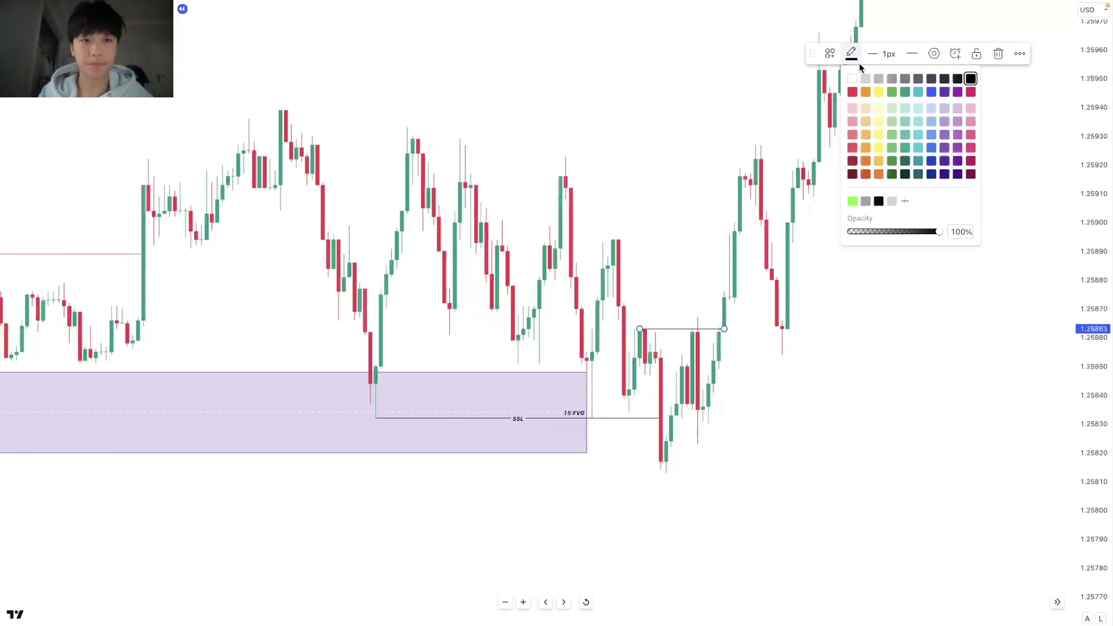
{"action": "left_click", "coordinate": [853, 93]}
{"action": "left_click", "coordinate": [653, 317]}
{"action": "left_click_drag", "start_coordinate": [632, 317], "coordinate": [640, 319]}
Step: Measure along the red break line and from the low below the SSL up to the following swing high
{"action": "left_click", "coordinate": [643, 329], "text": "shift"}
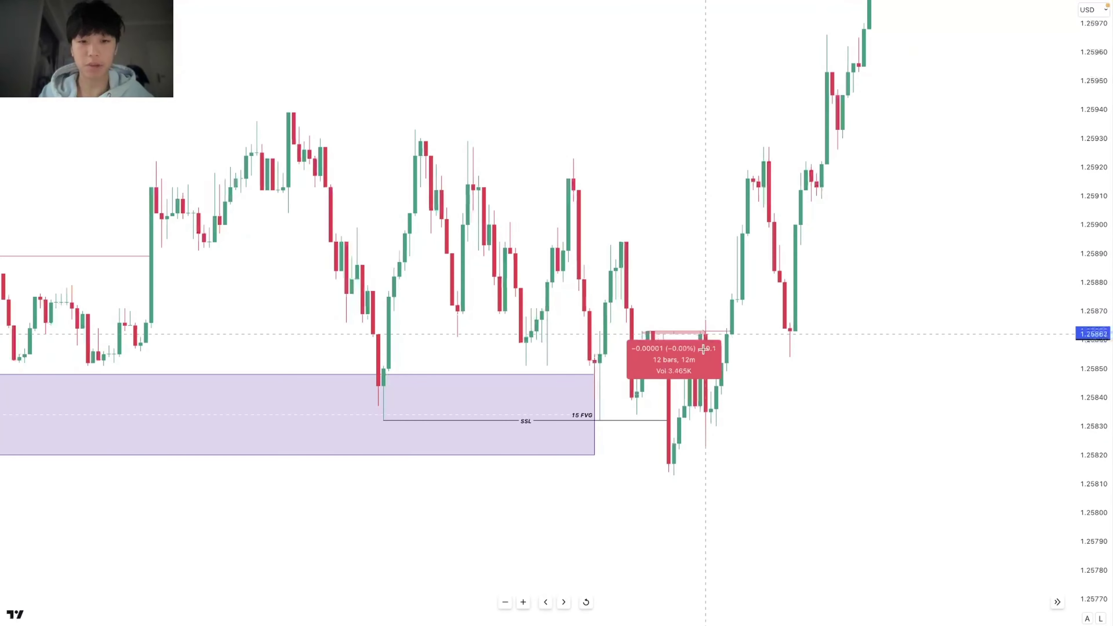
{"action": "left_click", "coordinate": [735, 349]}
{"action": "left_click", "coordinate": [674, 466], "text": "shift"}
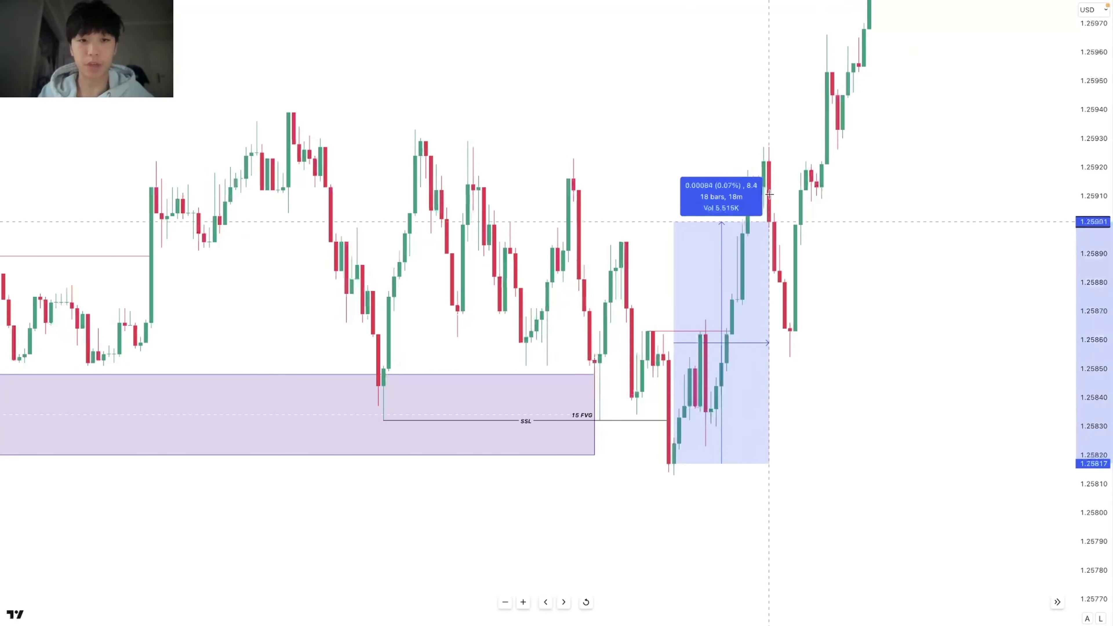
{"action": "left_click", "coordinate": [769, 147]}
Step: Draw a rectangle over the small fair value gap below the red line, from about 1.25862 to 1.25847, extending past the retracement low
{"action": "left_click_drag", "start_coordinate": [853, 380], "coordinate": [836, 421]}
{"action": "scroll", "coordinate": [836, 425], "scroll_direction": "up", "scroll_amount": 3}
{"action": "scroll", "coordinate": [844, 431], "scroll_direction": "up", "scroll_amount": 3}
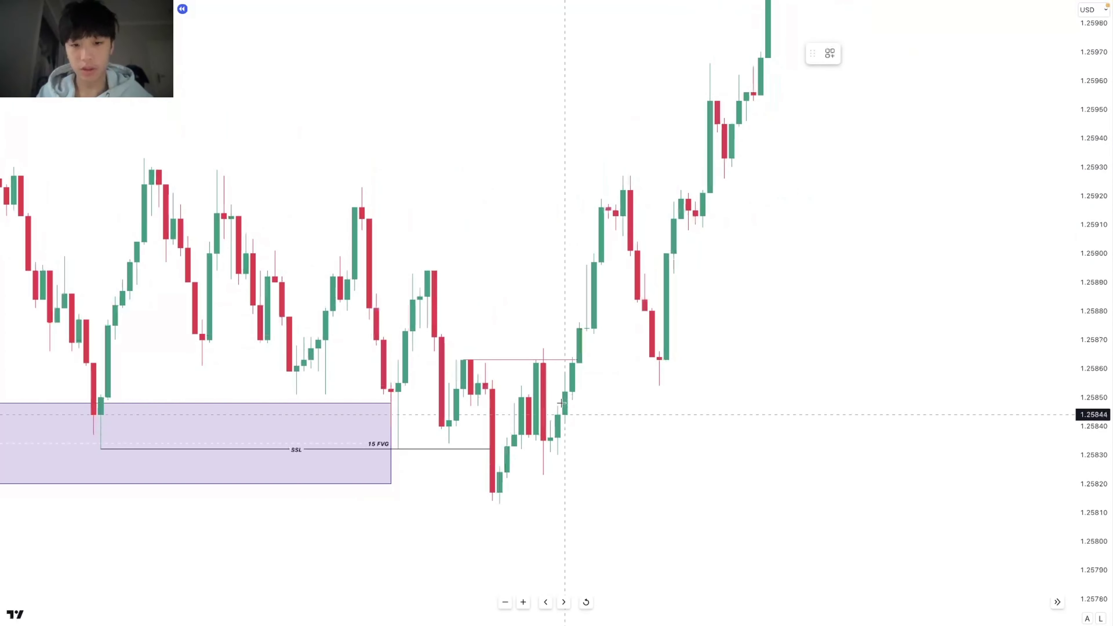
{"action": "left_click", "coordinate": [580, 363]}
{"action": "left_click_drag", "start_coordinate": [580, 385], "coordinate": [740, 386]}
{"action": "left_click", "coordinate": [818, 404]}
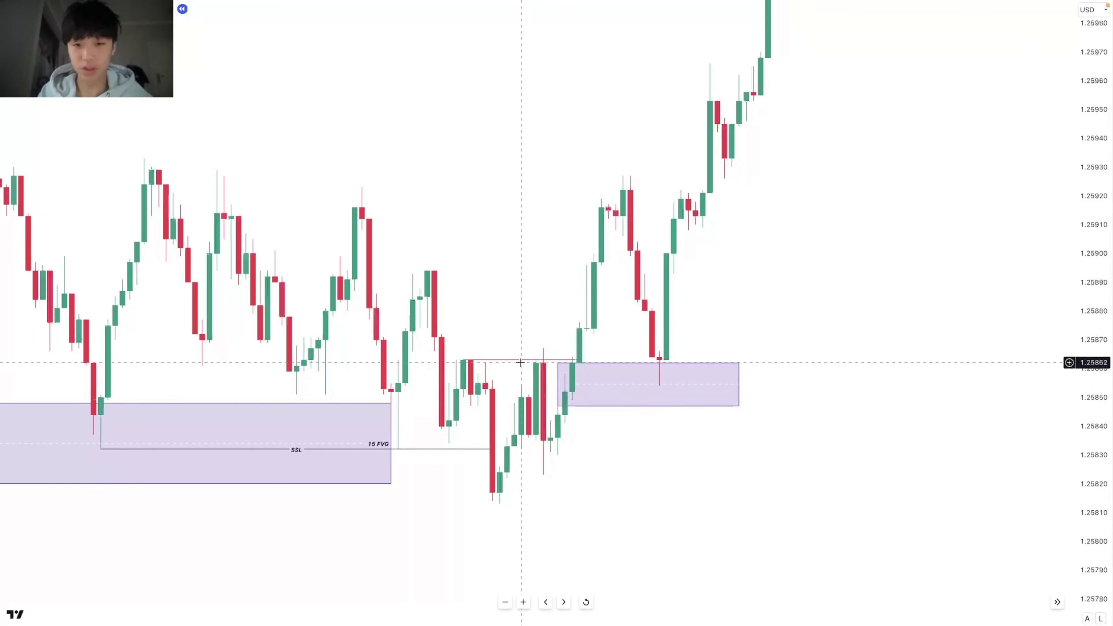
{"action": "left_click_drag", "start_coordinate": [522, 358], "coordinate": [883, 449]}
{"action": "left_click", "coordinate": [892, 456]}
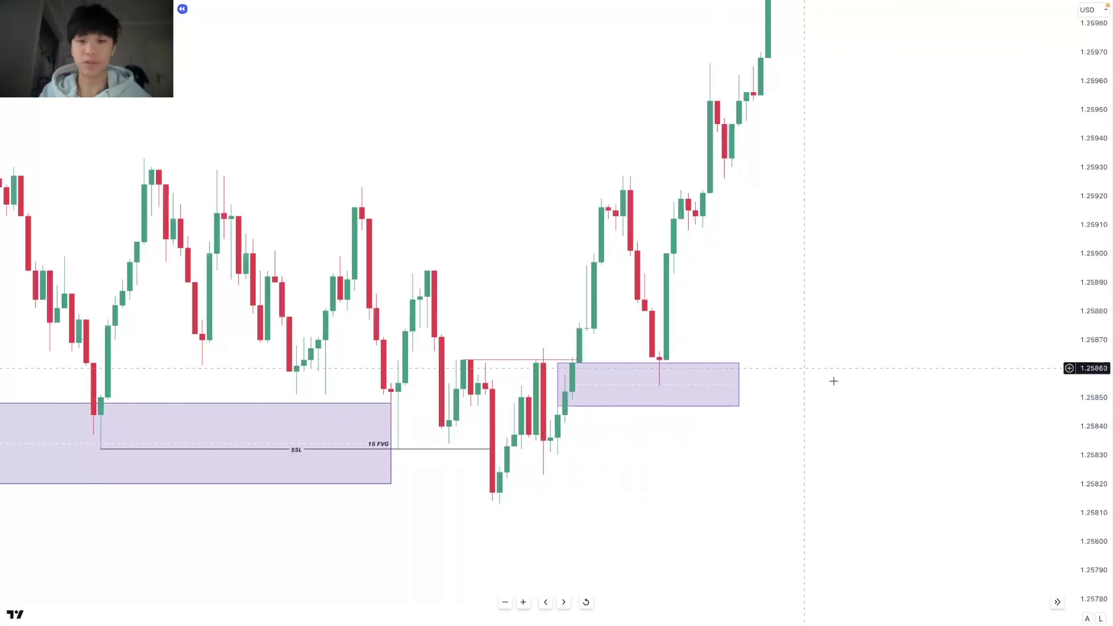
Step: Place a long position at the retest of the small gap with entry 1.25863, stop 1.25812 and target about 1.26020
{"action": "scroll", "coordinate": [834, 381], "scroll_direction": "down", "scroll_amount": 2}
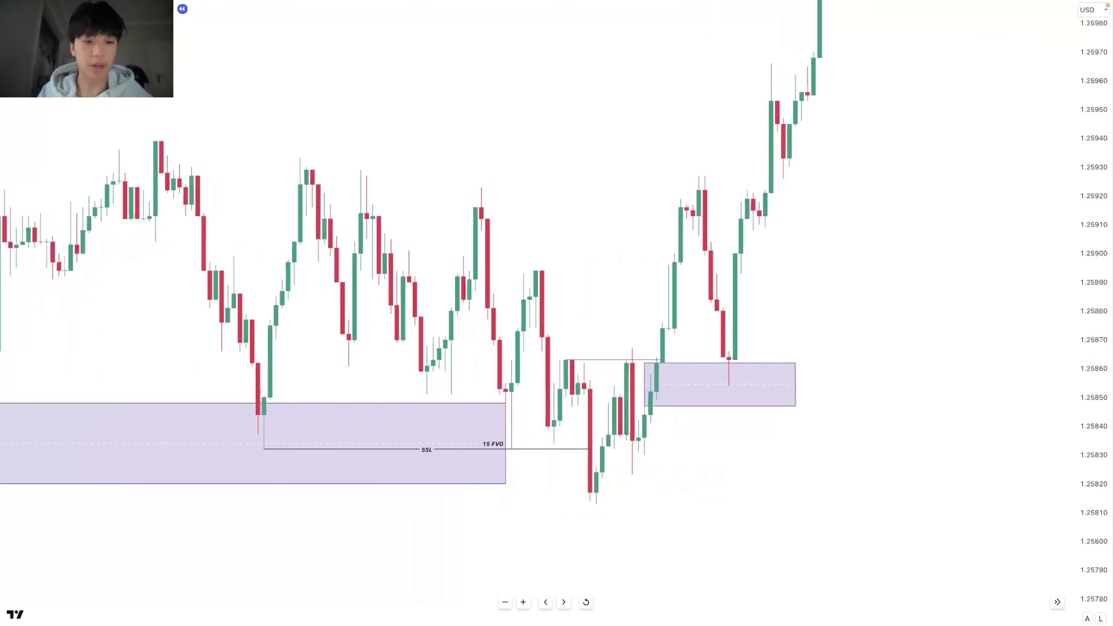
{"action": "left_click", "coordinate": [730, 366]}
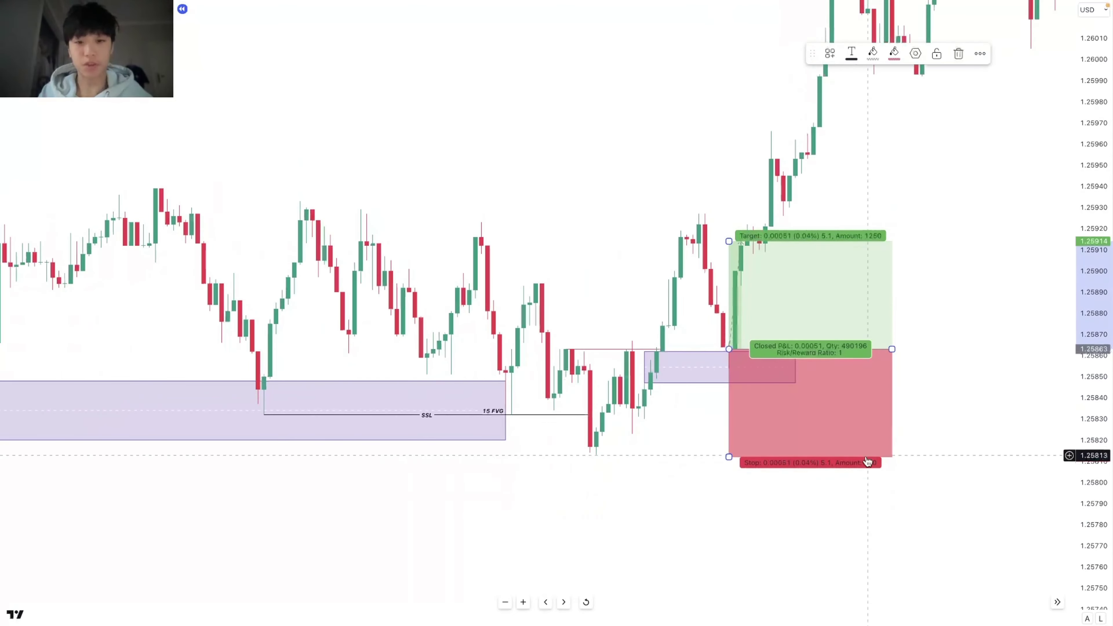
{"action": "scroll", "coordinate": [745, 395], "scroll_direction": "down", "scroll_amount": 2}
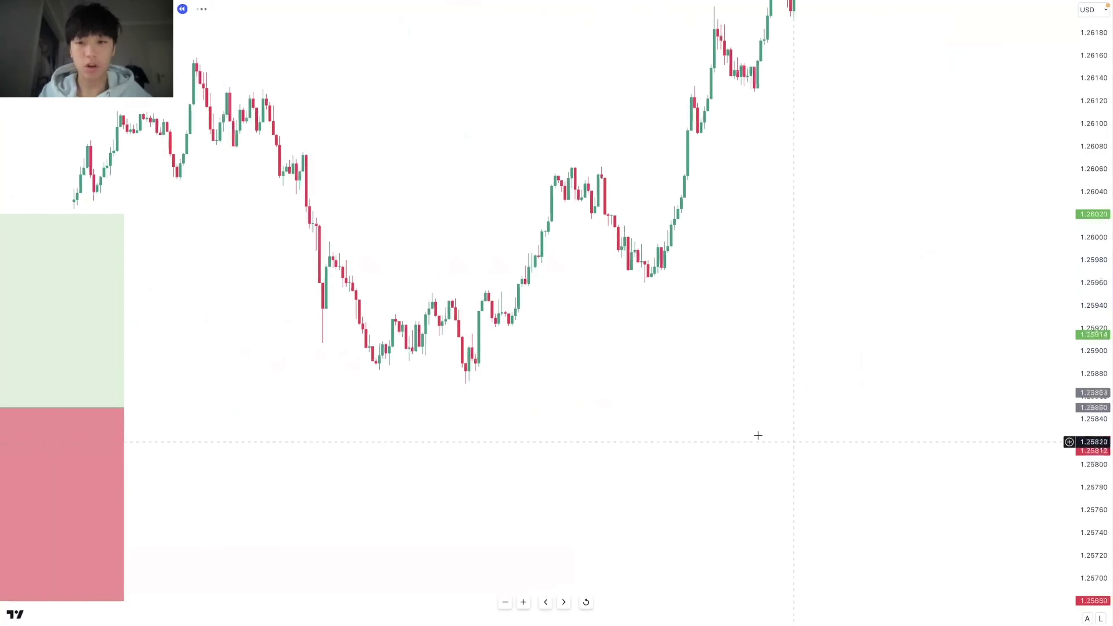
{"action": "left_click_drag", "start_coordinate": [395, 439], "coordinate": [951, 443]}
{"action": "left_click_drag", "start_coordinate": [635, 441], "coordinate": [912, 426]}
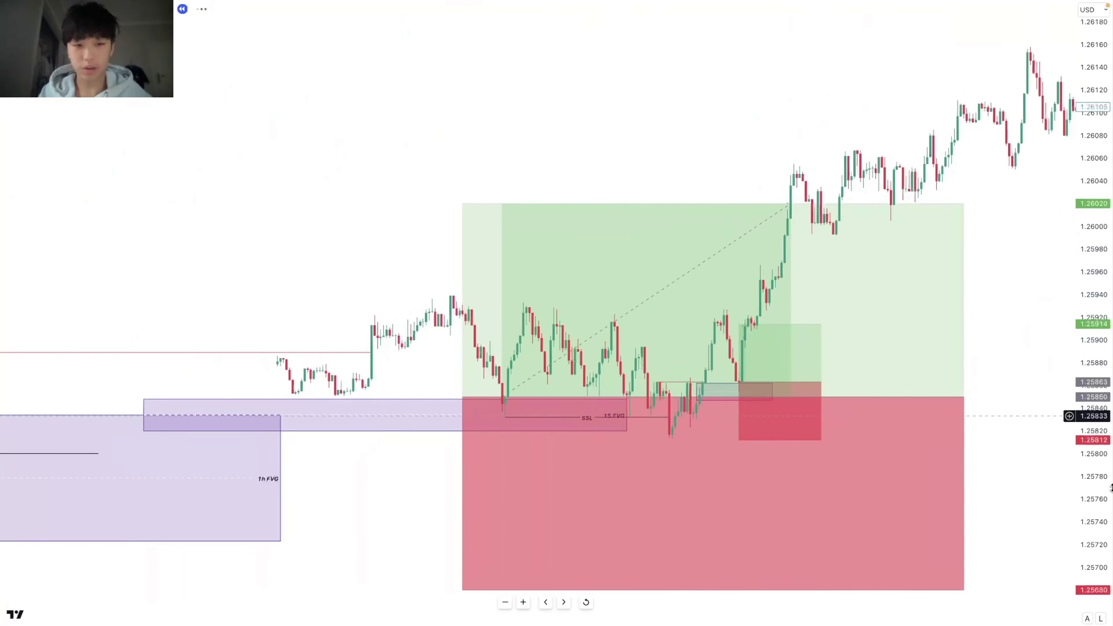
{"action": "left_click_drag", "start_coordinate": [1100, 485], "coordinate": [1098, 346]}
{"action": "left_click", "coordinate": [745, 333]}
{"action": "left_click_drag", "start_coordinate": [740, 329], "coordinate": [733, 133]}
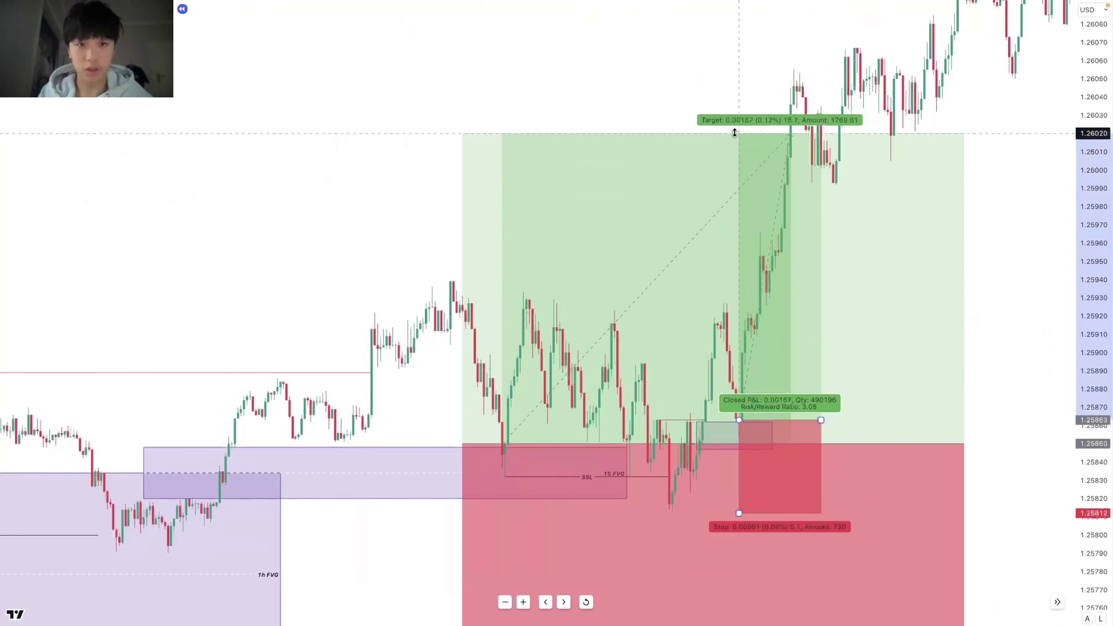
{"action": "left_click", "coordinate": [1015, 178]}
Step: Compare the two long positions against the 1h FVG, the 15 FVG and the marked structure levels
{"action": "left_click_drag", "start_coordinate": [1109, 168], "coordinate": [1100, 373]}
{"action": "scroll", "coordinate": [1020, 375], "scroll_direction": "down", "scroll_amount": 2}
{"action": "scroll", "coordinate": [1019, 376], "scroll_direction": "down", "scroll_amount": 3}
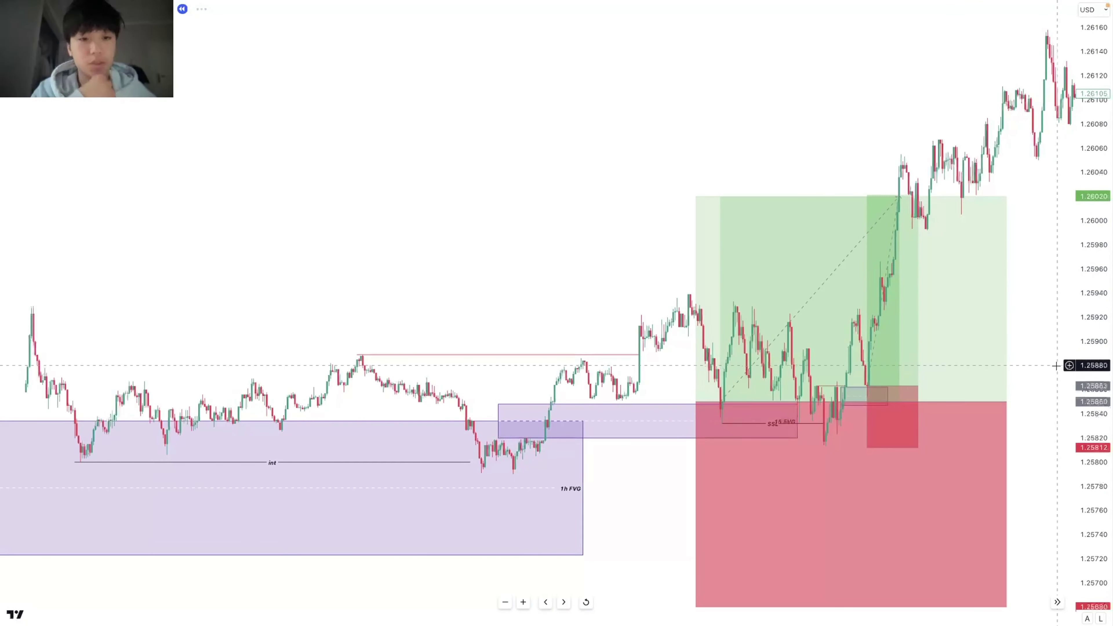
{"action": "scroll", "coordinate": [1052, 368], "scroll_direction": "up", "scroll_amount": 6}
{"action": "scroll", "coordinate": [1056, 372], "scroll_direction": "down", "scroll_amount": 7}
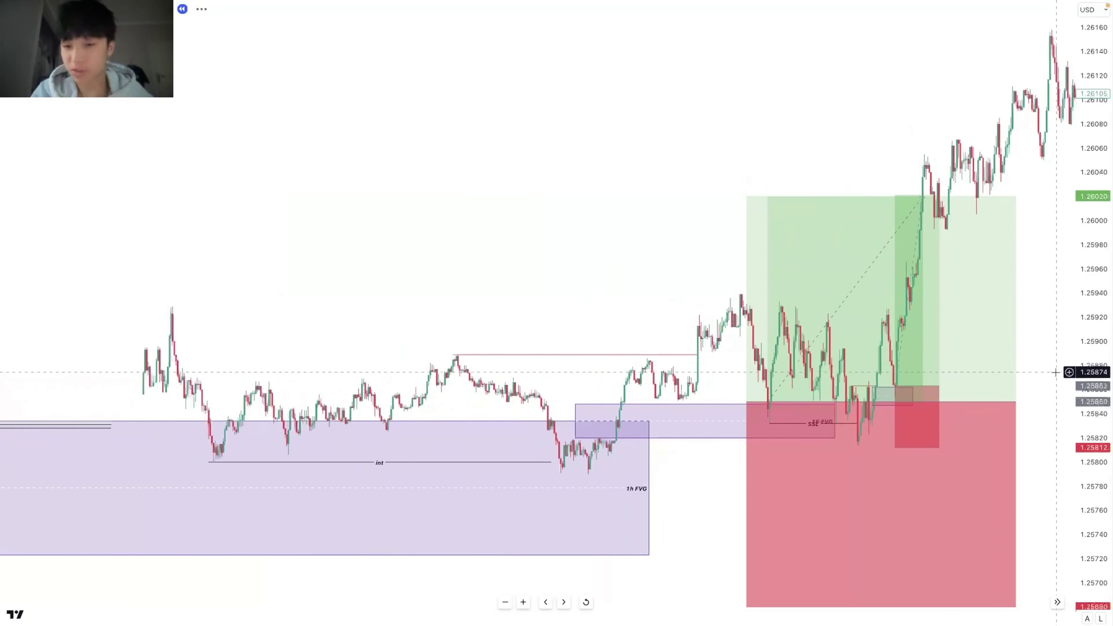
{"action": "scroll", "coordinate": [1062, 372], "scroll_direction": "up", "scroll_amount": 1}
{"action": "left_click_drag", "start_coordinate": [1093, 392], "coordinate": [1089, 355]}
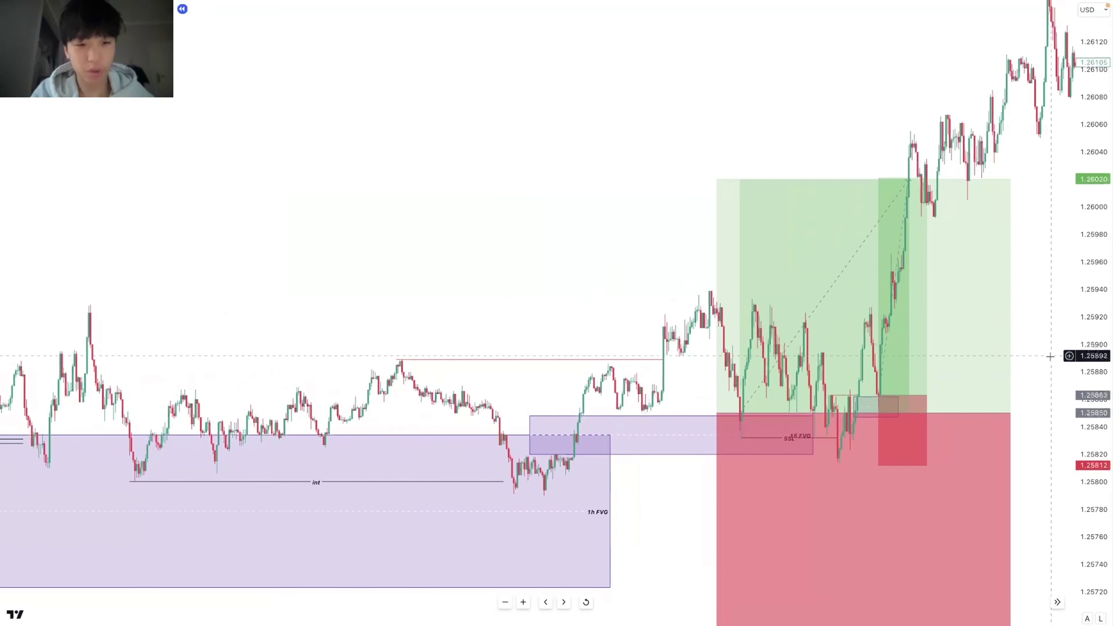
{"action": "scroll", "coordinate": [1004, 381], "scroll_direction": "up", "scroll_amount": 2}
{"action": "scroll", "coordinate": [995, 385], "scroll_direction": "down", "scroll_amount": 8}
Step: Narrow the larger long position to the first reaction from the 15 FVG, with entry about 1.25849 and stop about 1.25788
{"action": "left_click_drag", "start_coordinate": [1109, 404], "coordinate": [1107, 493]}
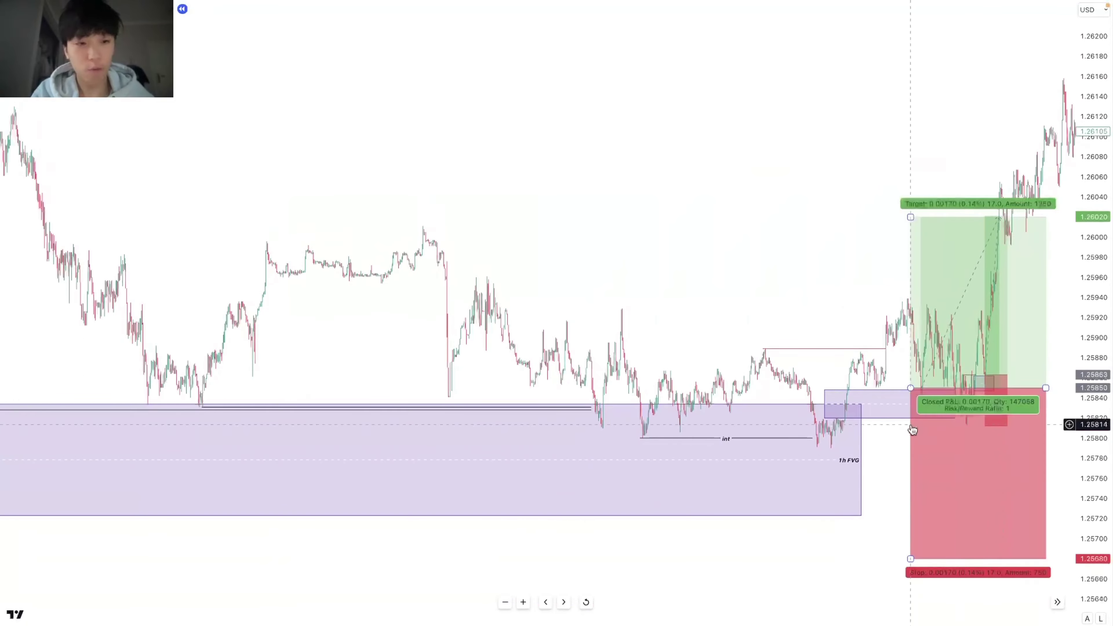
{"action": "left_click_drag", "start_coordinate": [911, 389], "coordinate": [915, 389]}
{"action": "left_click_drag", "start_coordinate": [1047, 389], "coordinate": [948, 394]}
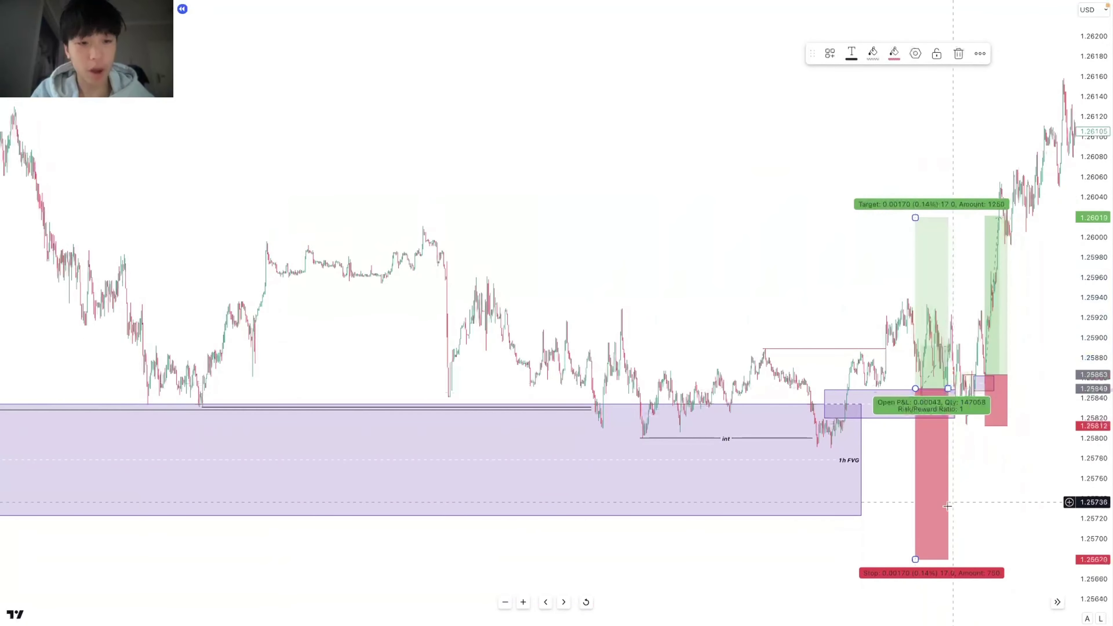
{"action": "left_click_drag", "start_coordinate": [917, 559], "coordinate": [917, 450]}
{"action": "left_click", "coordinate": [974, 477]}
Step: Review both long positions together with the price move from the 1h FVG up to the shared target level
{"action": "scroll", "coordinate": [976, 479], "scroll_direction": "up", "scroll_amount": 3}
{"action": "scroll", "coordinate": [975, 479], "scroll_direction": "up", "scroll_amount": 5}
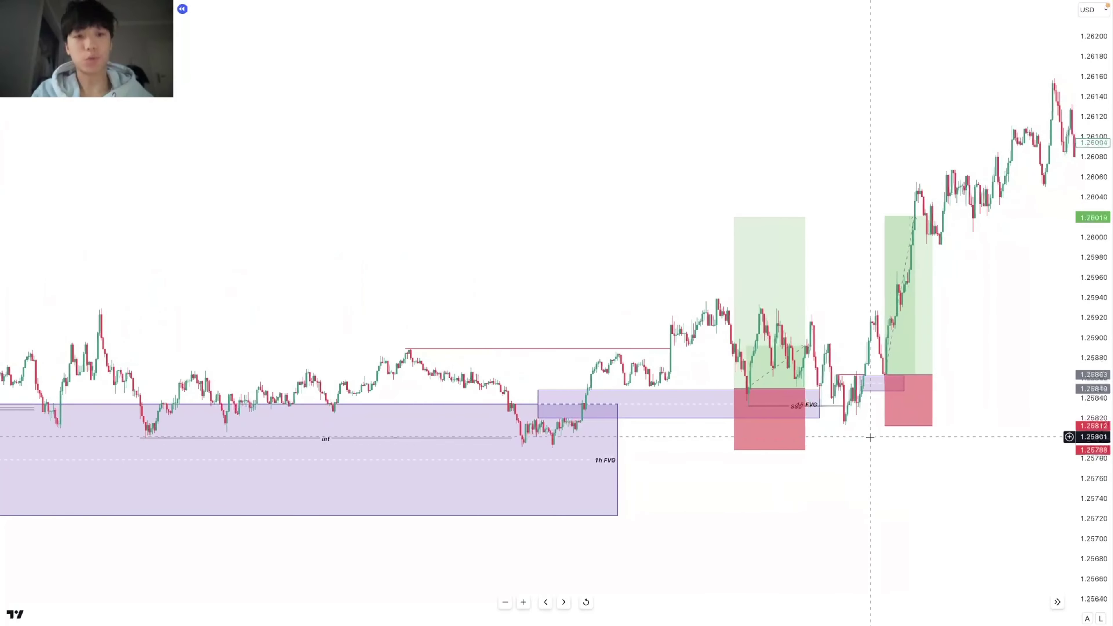
{"action": "left_click_drag", "start_coordinate": [1098, 471], "coordinate": [1097, 447]}
{"action": "scroll", "coordinate": [942, 263], "scroll_direction": "up", "scroll_amount": 4}
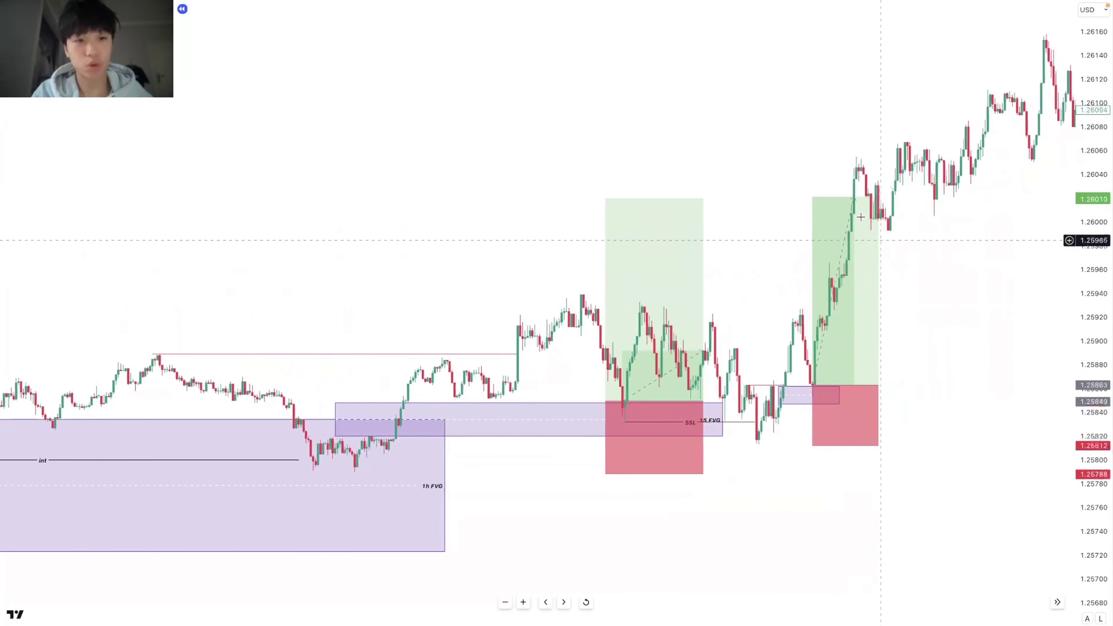
{"action": "scroll", "coordinate": [986, 389], "scroll_direction": "up", "scroll_amount": 3}
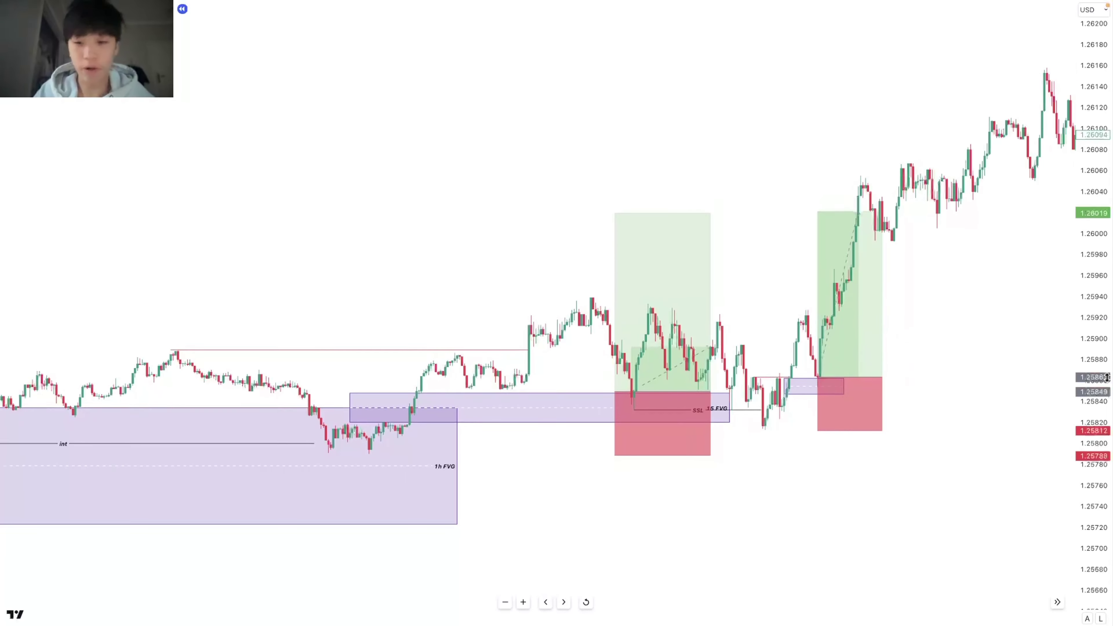
{"action": "scroll", "coordinate": [1045, 377], "scroll_direction": "down", "scroll_amount": 3}
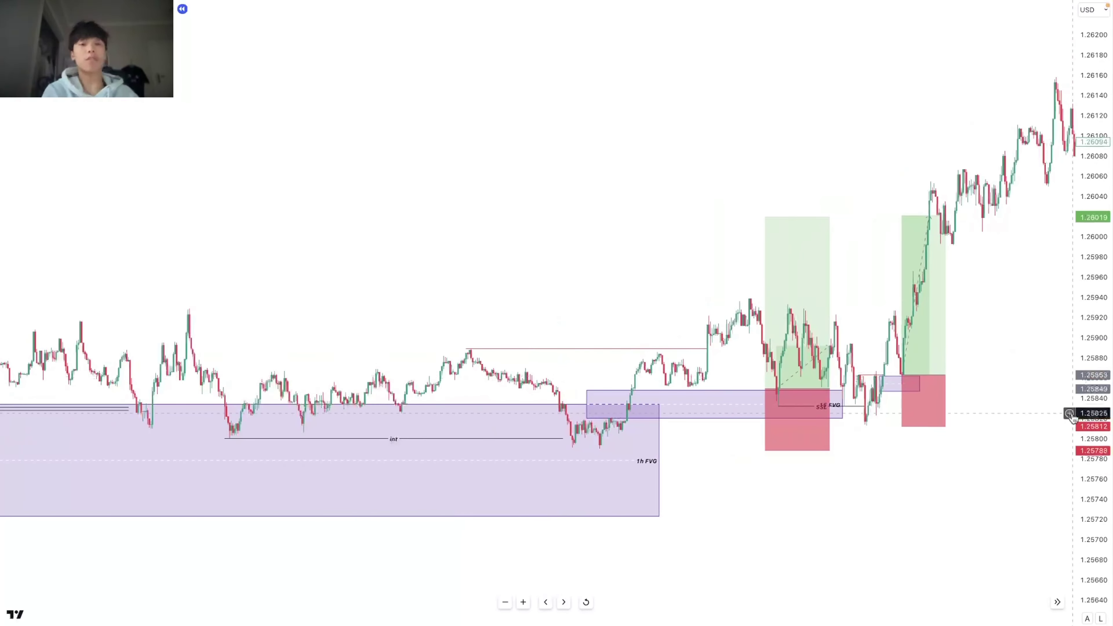
{"action": "scroll", "coordinate": [1053, 418], "scroll_direction": "up", "scroll_amount": 2}
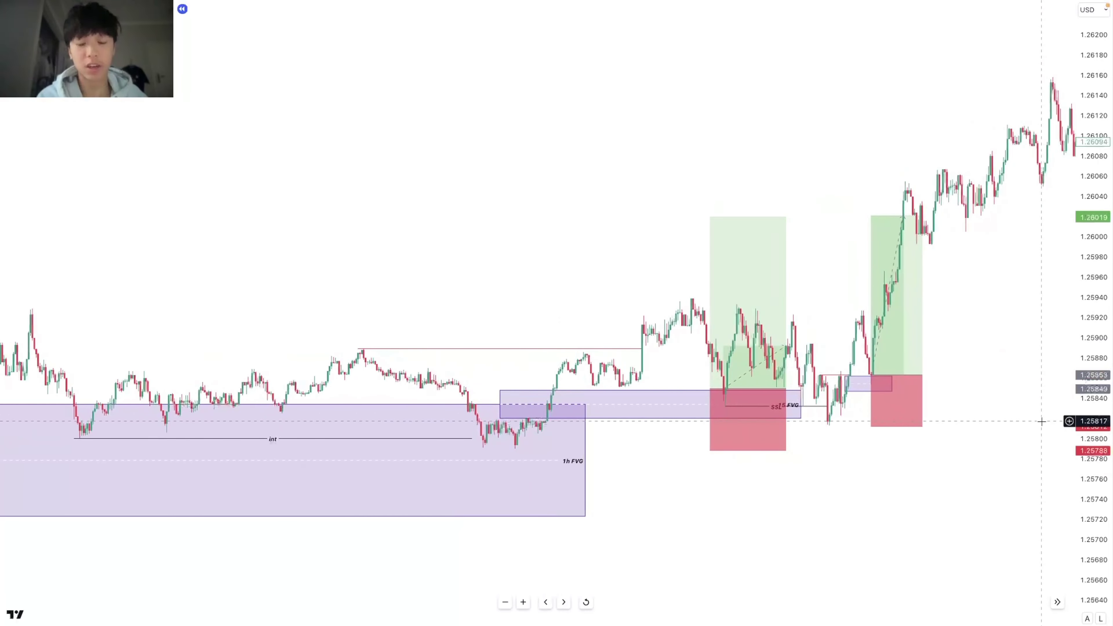
{"action": "scroll", "coordinate": [1042, 421], "scroll_direction": "up", "scroll_amount": 2}
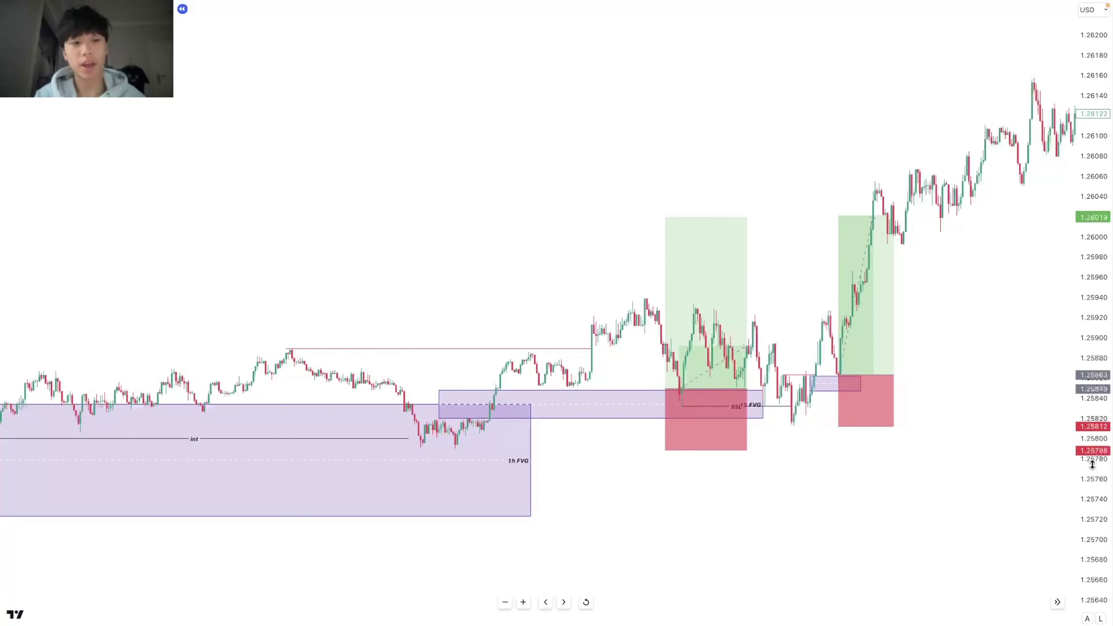
{"action": "scroll", "coordinate": [899, 384], "scroll_direction": "up", "scroll_amount": 3}
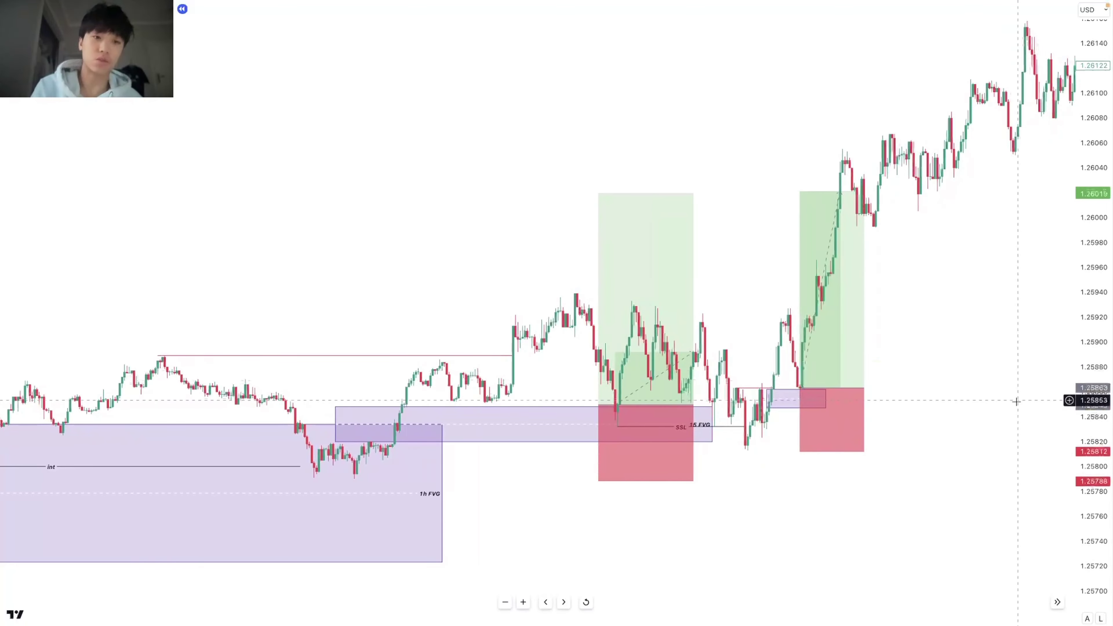
{"action": "scroll", "coordinate": [863, 411], "scroll_direction": "up", "scroll_amount": 1}
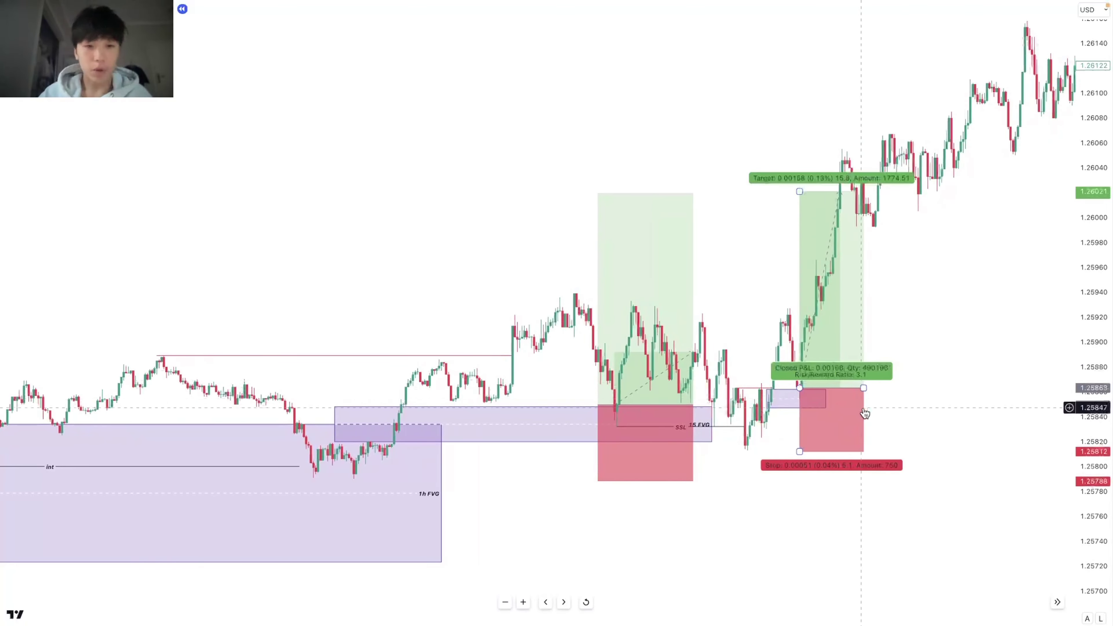
Step: Examine the SSL sweep, the red break line and the small gap entry of the second long position up close
{"action": "scroll", "coordinate": [864, 411], "scroll_direction": "up", "scroll_amount": 5}
{"action": "left_click_drag", "start_coordinate": [1099, 473], "coordinate": [1099, 175]}
{"action": "left_click_drag", "start_coordinate": [870, 379], "coordinate": [1071, 235]}
{"action": "scroll", "coordinate": [964, 289], "scroll_direction": "up", "scroll_amount": 3}
{"action": "left_click_drag", "start_coordinate": [900, 314], "coordinate": [1012, 336]}
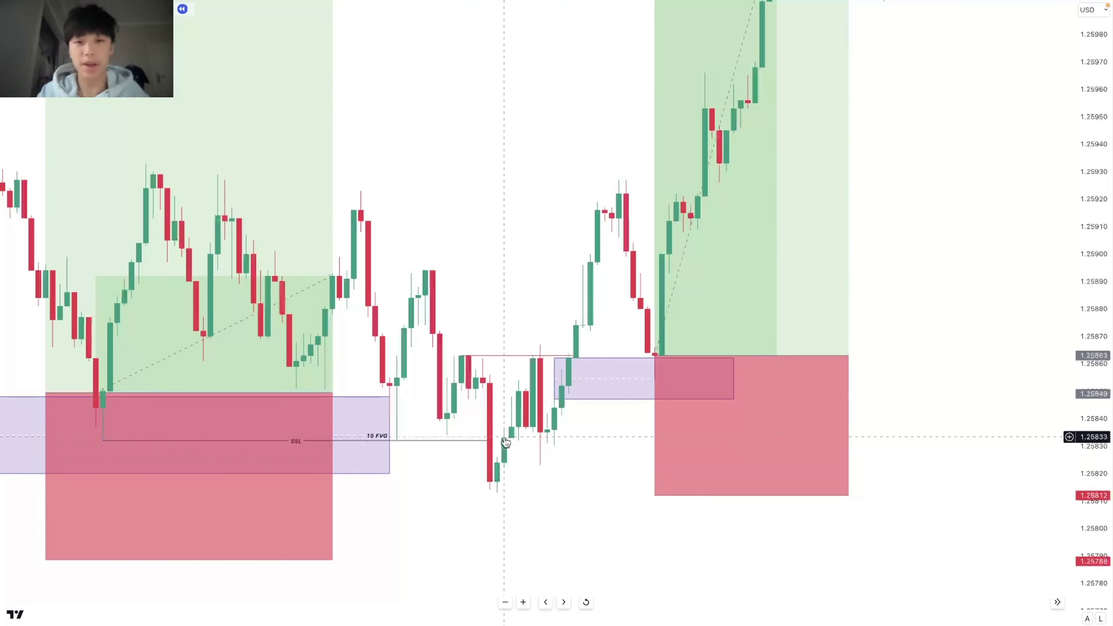
{"action": "mouse_move", "coordinate": [661, 382]}
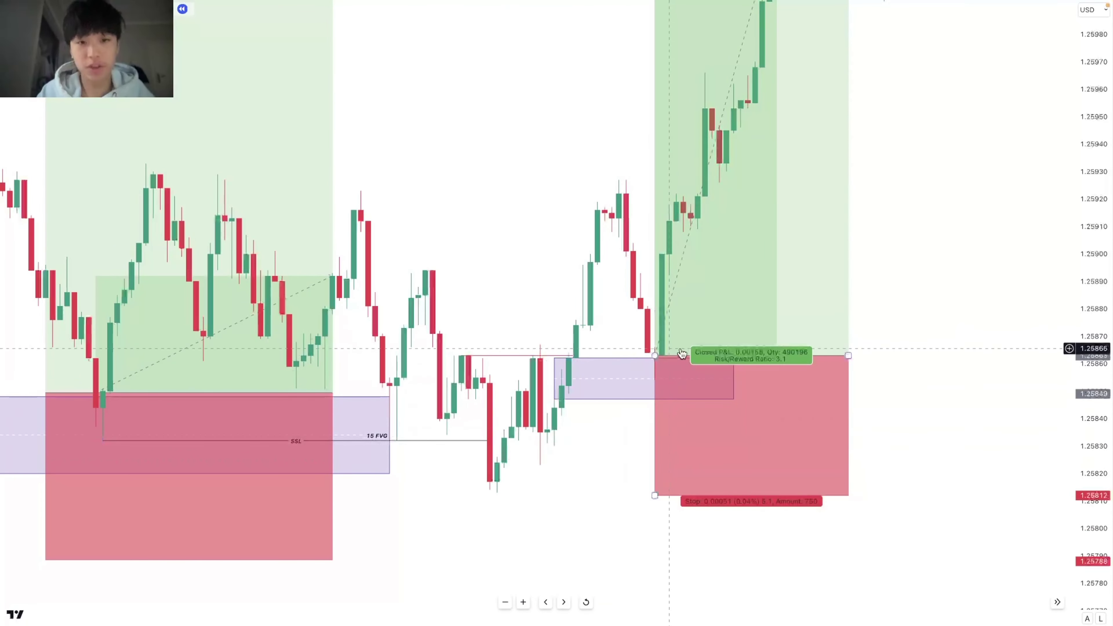
Step: Adjust the second long position's stop to about 1.25813, just beneath the low of the SSL sweep
{"action": "scroll", "coordinate": [940, 291], "scroll_direction": "down", "scroll_amount": 5}
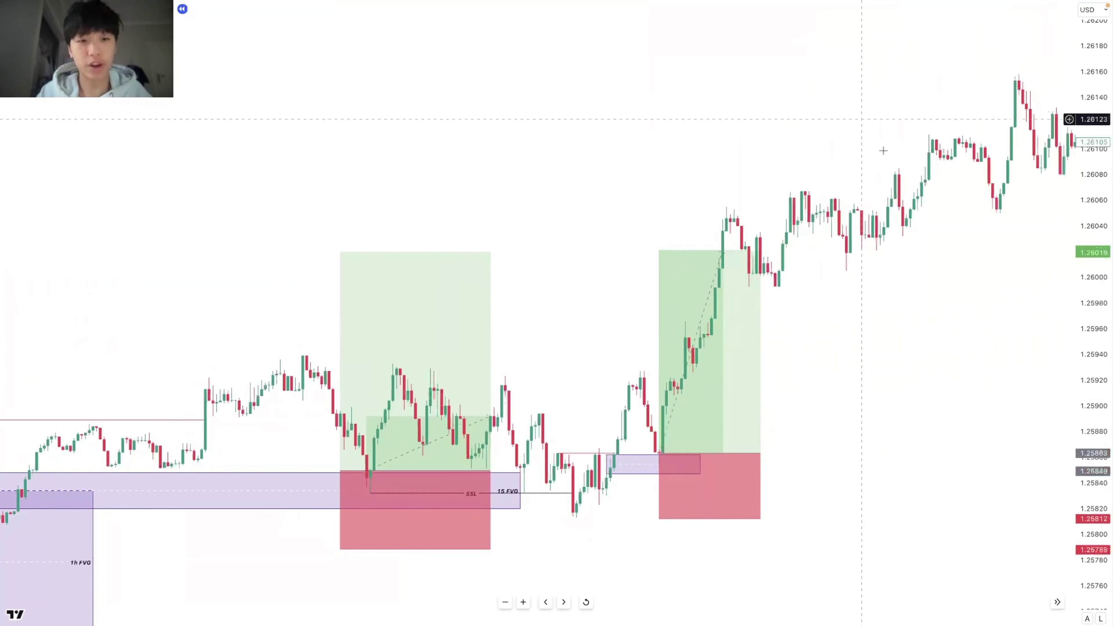
{"action": "left_click_drag", "start_coordinate": [925, 274], "coordinate": [678, 326]}
{"action": "scroll", "coordinate": [553, 496], "scroll_direction": "down", "scroll_amount": 1}
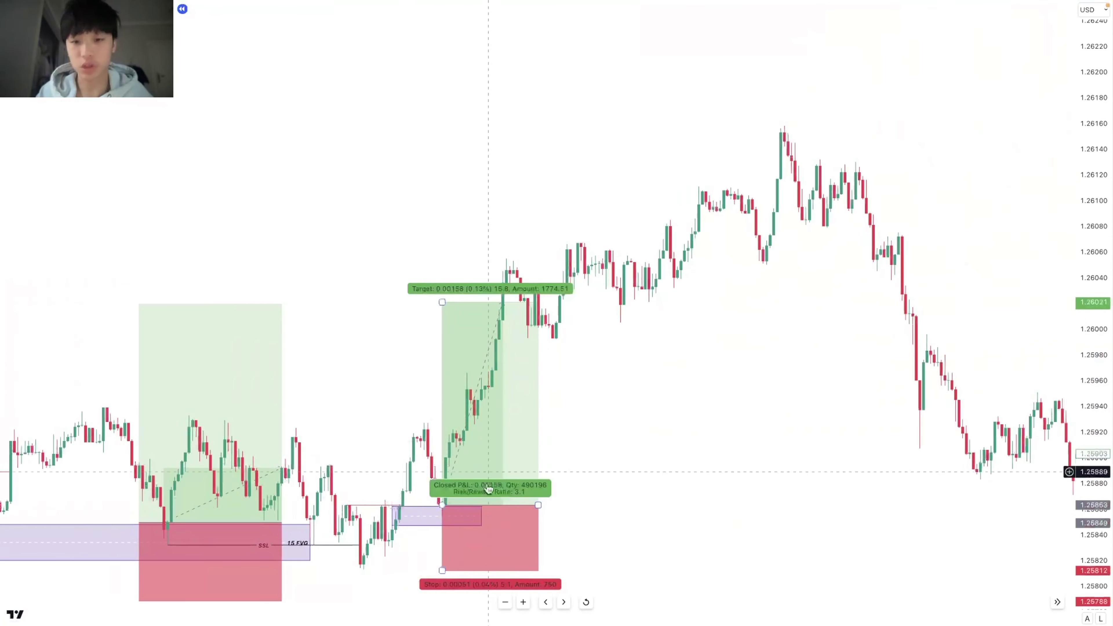
{"action": "scroll", "coordinate": [506, 441], "scroll_direction": "left", "scroll_amount": 10}
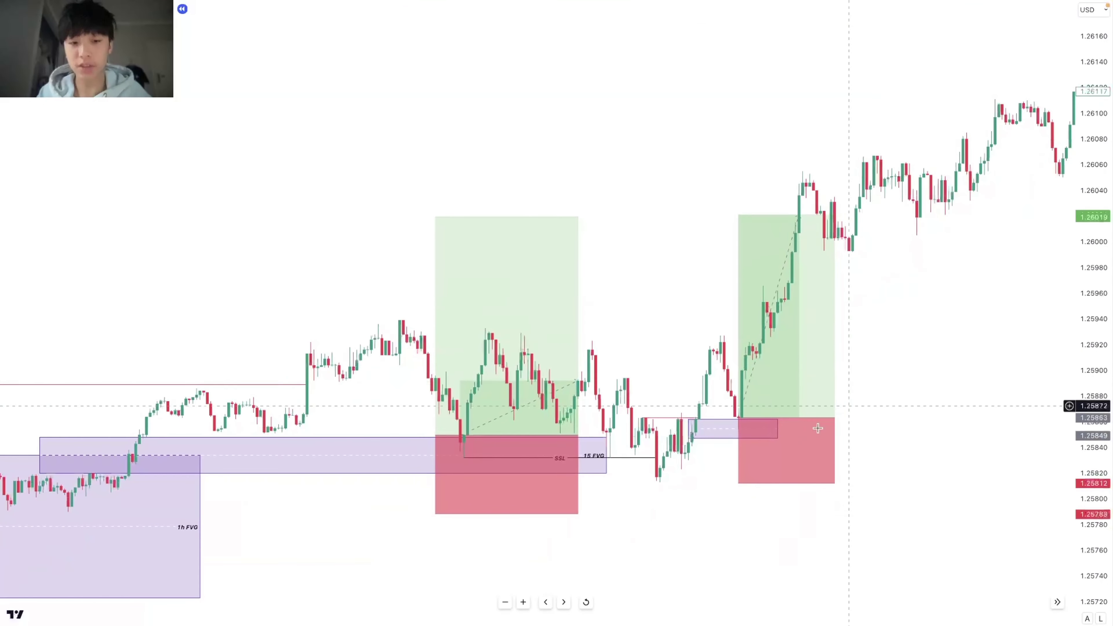
{"action": "left_click_drag", "start_coordinate": [738, 483], "coordinate": [660, 481]}
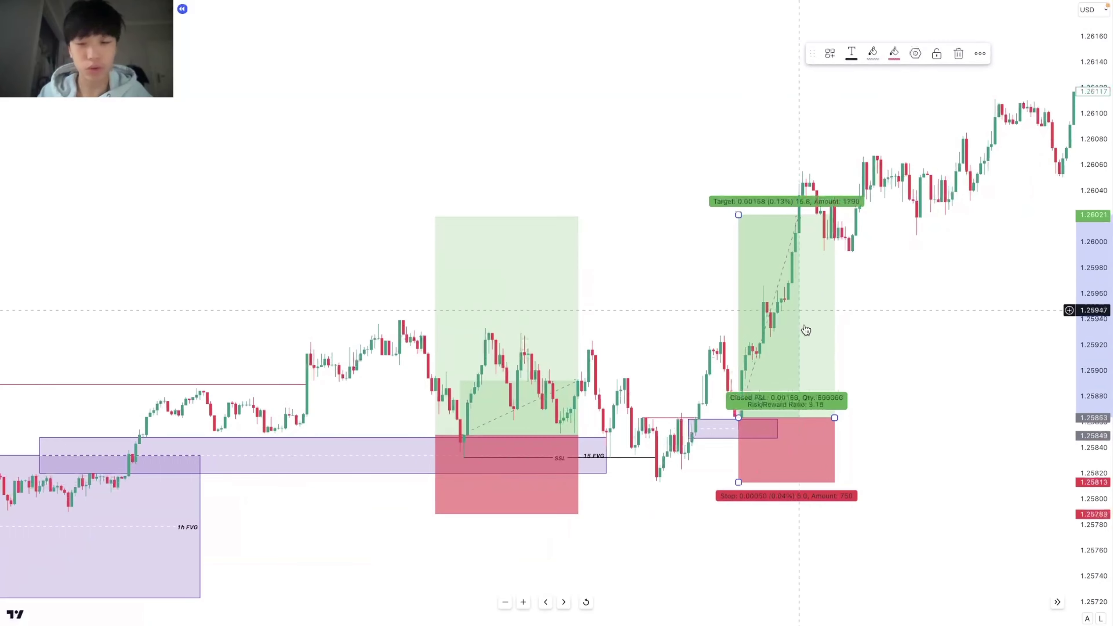
{"action": "left_click", "coordinate": [924, 333]}
Step: Review both long positions against the 1h FVG, the int level and the price move after their shared target
{"action": "scroll", "coordinate": [723, 470], "scroll_direction": "down", "scroll_amount": 5}
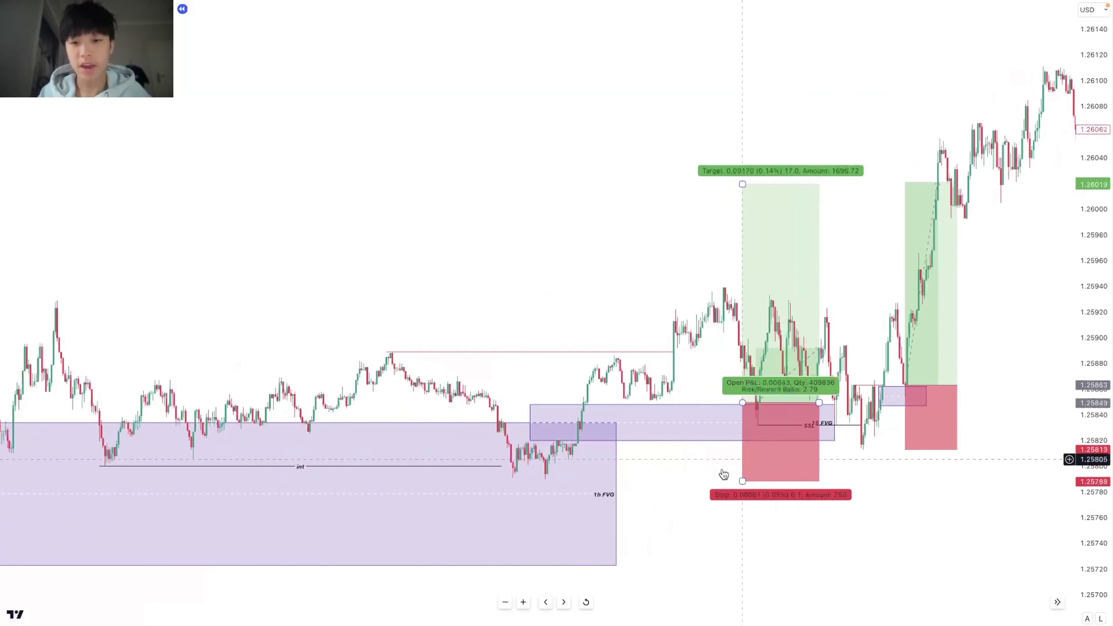
{"action": "left_click", "coordinate": [750, 481]}
{"action": "left_click", "coordinate": [926, 482]}
{"action": "left_click_drag", "start_coordinate": [932, 481], "coordinate": [812, 510]}
{"action": "scroll", "coordinate": [922, 470], "scroll_direction": "up", "scroll_amount": 1}
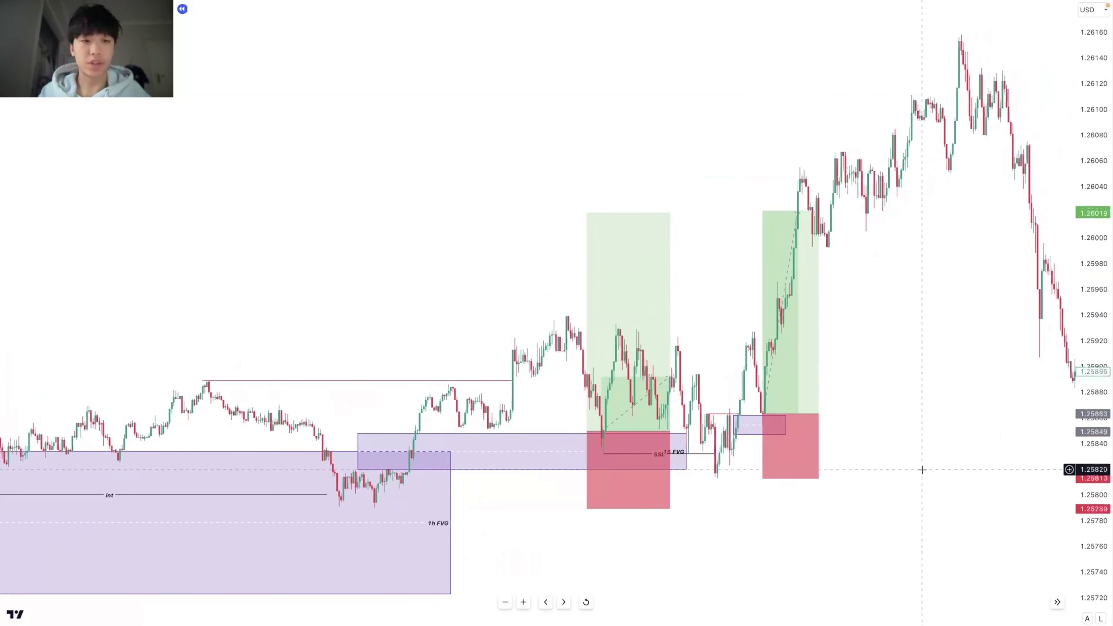
{"action": "scroll", "coordinate": [923, 470], "scroll_direction": "right", "scroll_amount": 5}
{"action": "left_click_drag", "start_coordinate": [1112, 253], "coordinate": [1104, 408]}
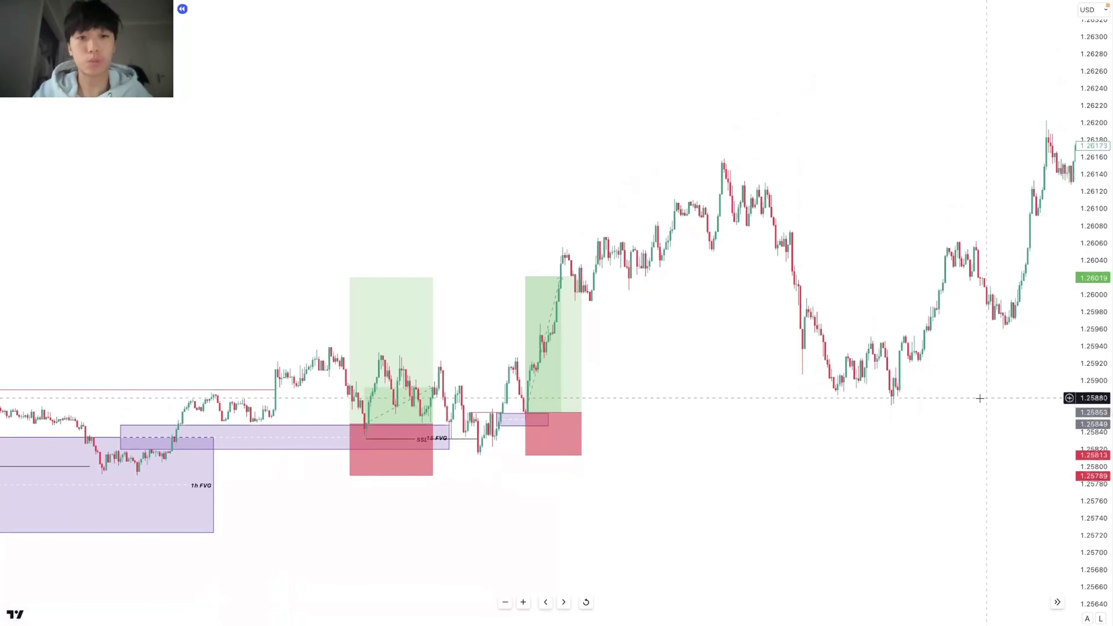
Step: Follow the price from the two long positions through the pullback and rally to the latest GBPUSD candles
{"action": "scroll", "coordinate": [981, 397], "scroll_direction": "down", "scroll_amount": 3}
{"action": "scroll", "coordinate": [973, 398], "scroll_direction": "right", "scroll_amount": 15}
{"action": "left_click_drag", "start_coordinate": [534, 334], "coordinate": [855, 333]}
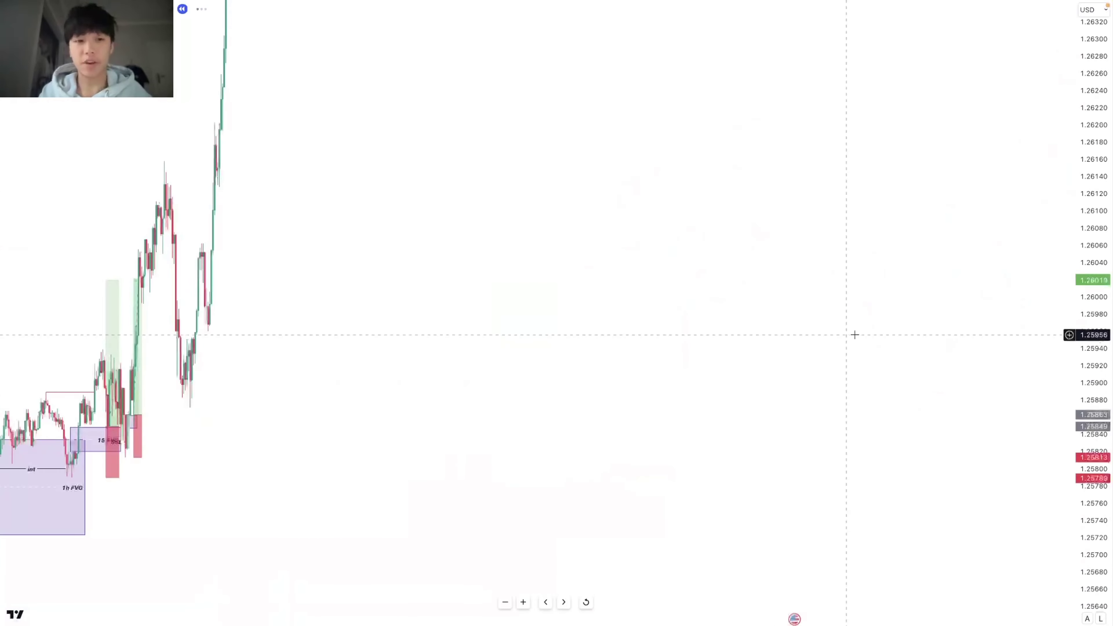
{"action": "scroll", "coordinate": [871, 336], "scroll_direction": "up", "scroll_amount": 3}
{"action": "left_click_drag", "start_coordinate": [57, 306], "coordinate": [798, 339]}
{"action": "scroll", "coordinate": [740, 357], "scroll_direction": "up", "scroll_amount": 2}
{"action": "scroll", "coordinate": [729, 362], "scroll_direction": "up", "scroll_amount": 2}
{"action": "left_click_drag", "start_coordinate": [605, 408], "coordinate": [787, 403]}
{"action": "left_click_drag", "start_coordinate": [1107, 250], "coordinate": [1103, 451]}
{"action": "scroll", "coordinate": [618, 335], "scroll_direction": "down", "scroll_amount": 2}
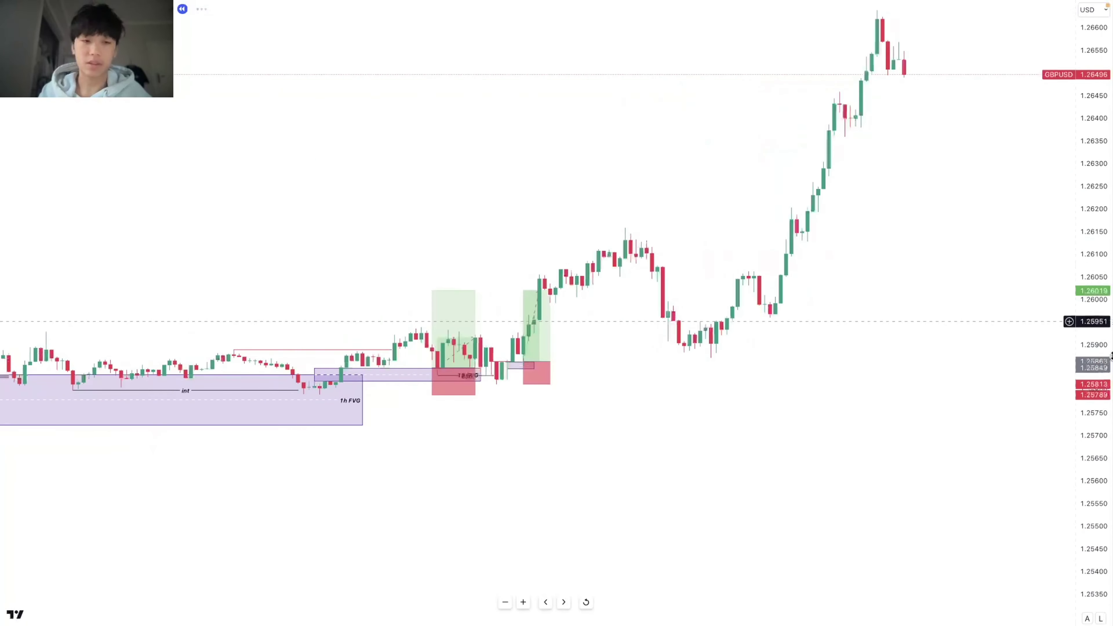
{"action": "left_click_drag", "start_coordinate": [1111, 358], "coordinate": [1059, 294]}
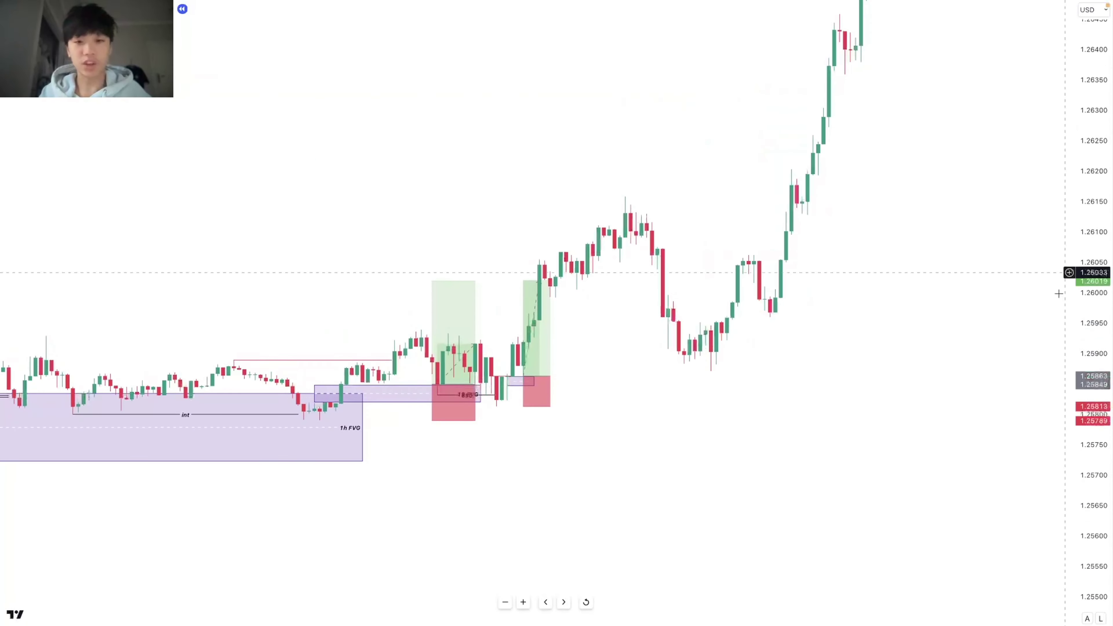
{"action": "scroll", "coordinate": [867, 400], "scroll_direction": "down", "scroll_amount": 10}
{"action": "left_click_drag", "start_coordinate": [859, 402], "coordinate": [994, 437]}
{"action": "scroll", "coordinate": [981, 436], "scroll_direction": "up", "scroll_amount": 10}
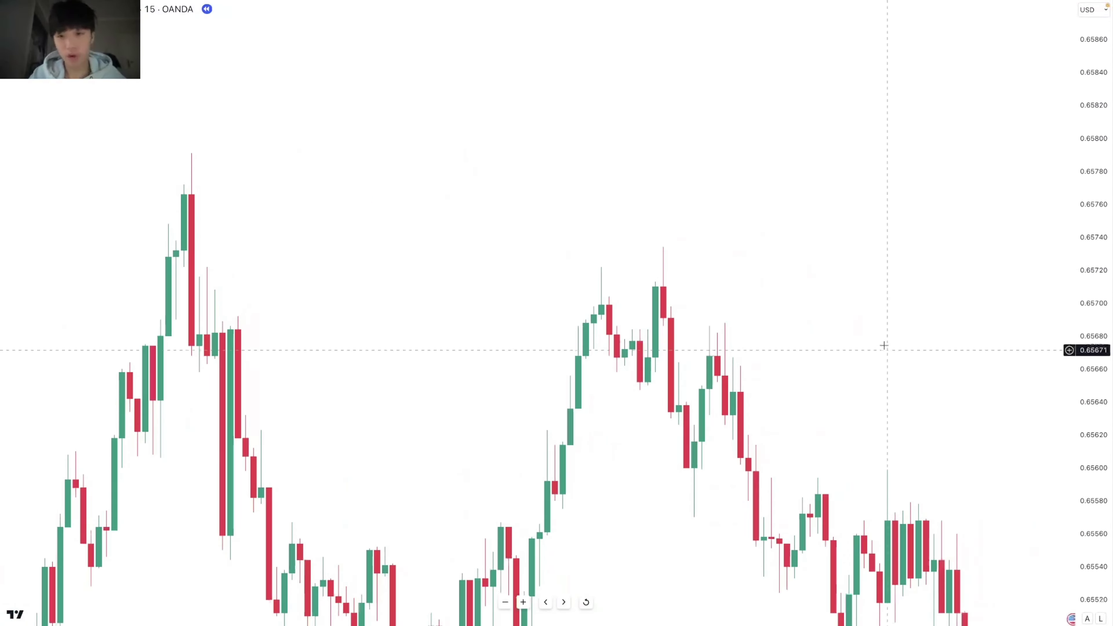
Step: On the 15-minute chart, mark the BSL level at 0.65722 and join that peak to the 0.65734 high with an int line
{"action": "left_click_drag", "start_coordinate": [876, 244], "coordinate": [918, 284]}
{"action": "left_click_drag", "start_coordinate": [834, 242], "coordinate": [863, 269]}
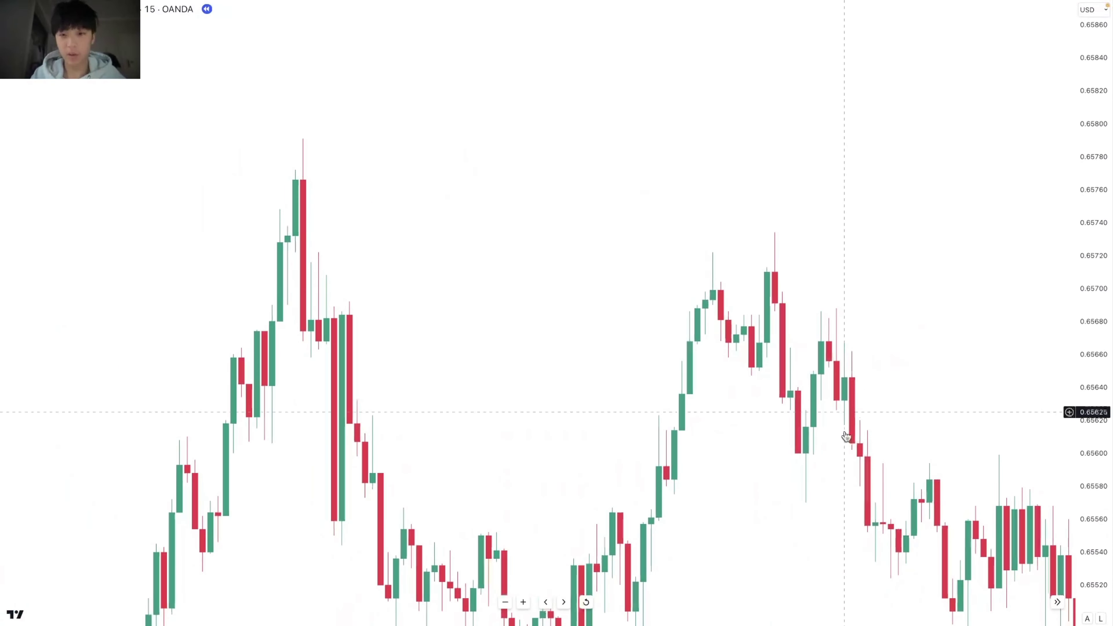
{"action": "scroll", "coordinate": [845, 433], "scroll_direction": "up", "scroll_amount": 5}
{"action": "left_click_drag", "start_coordinate": [1104, 383], "coordinate": [1096, 325]}
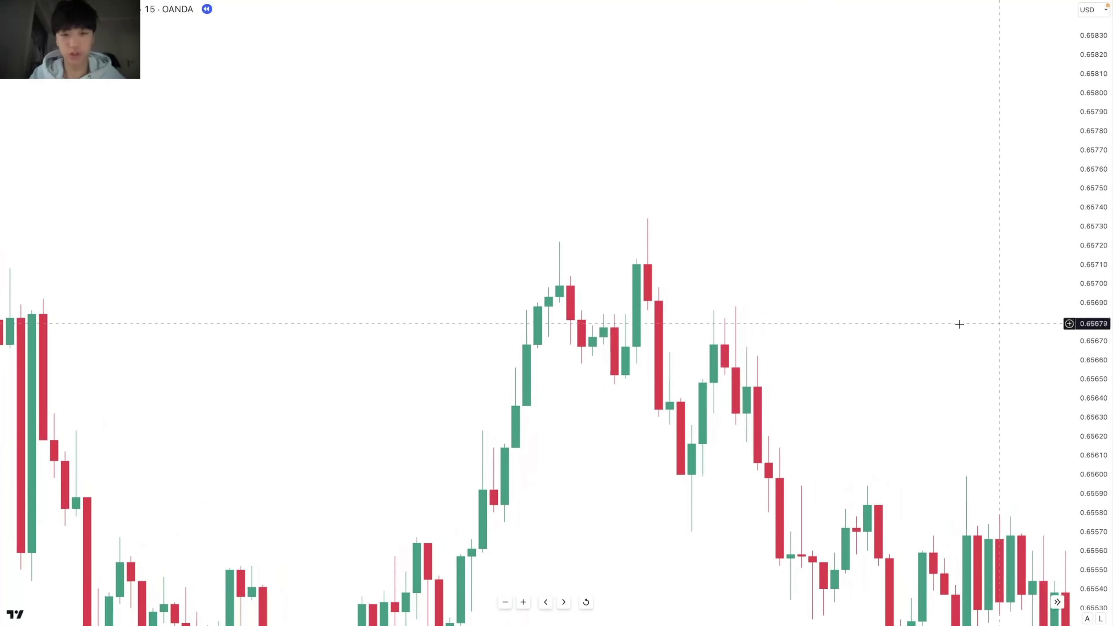
{"action": "scroll", "coordinate": [753, 327], "scroll_direction": "left", "scroll_amount": 5}
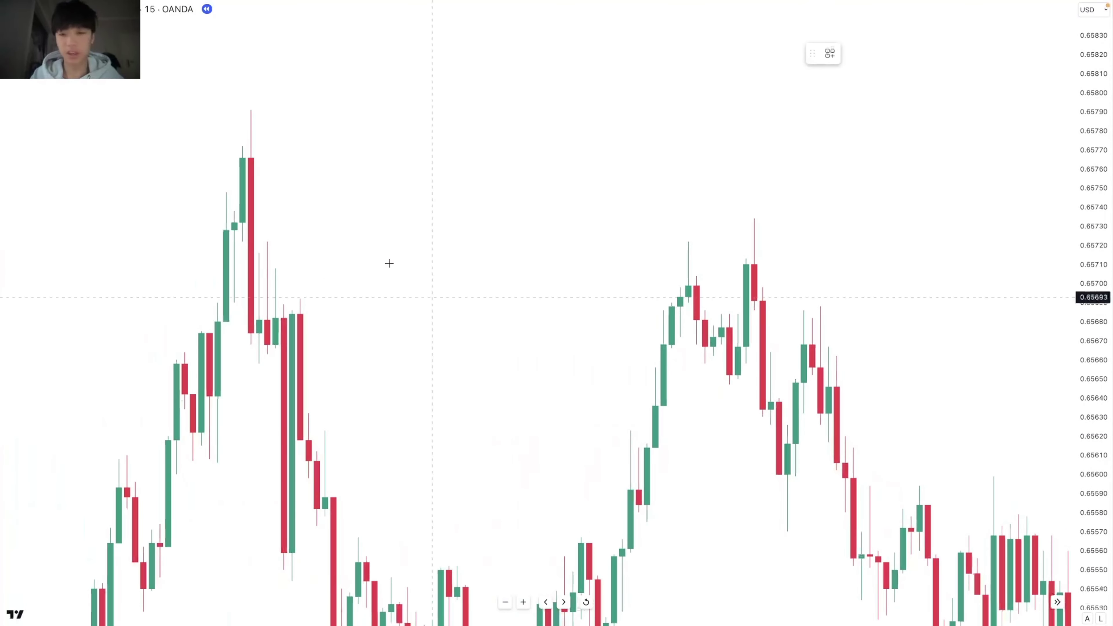
{"action": "left_click", "coordinate": [686, 281]}
{"action": "scroll", "coordinate": [1083, 279], "scroll_direction": "up", "scroll_amount": 3}
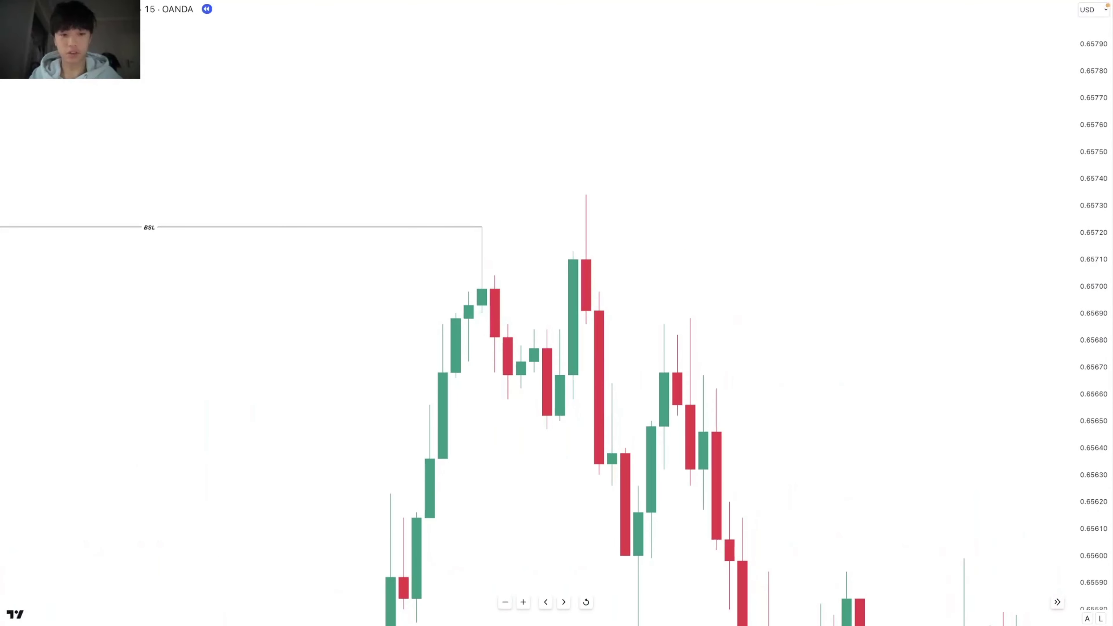
{"action": "left_click", "coordinate": [483, 223]}
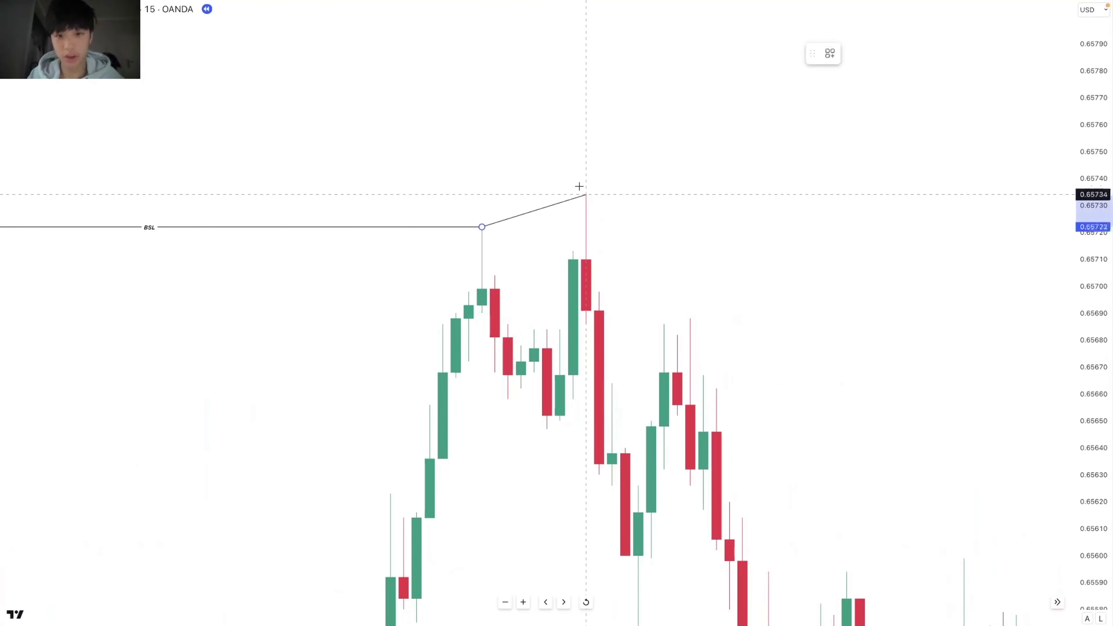
{"action": "left_click", "coordinate": [586, 196]}
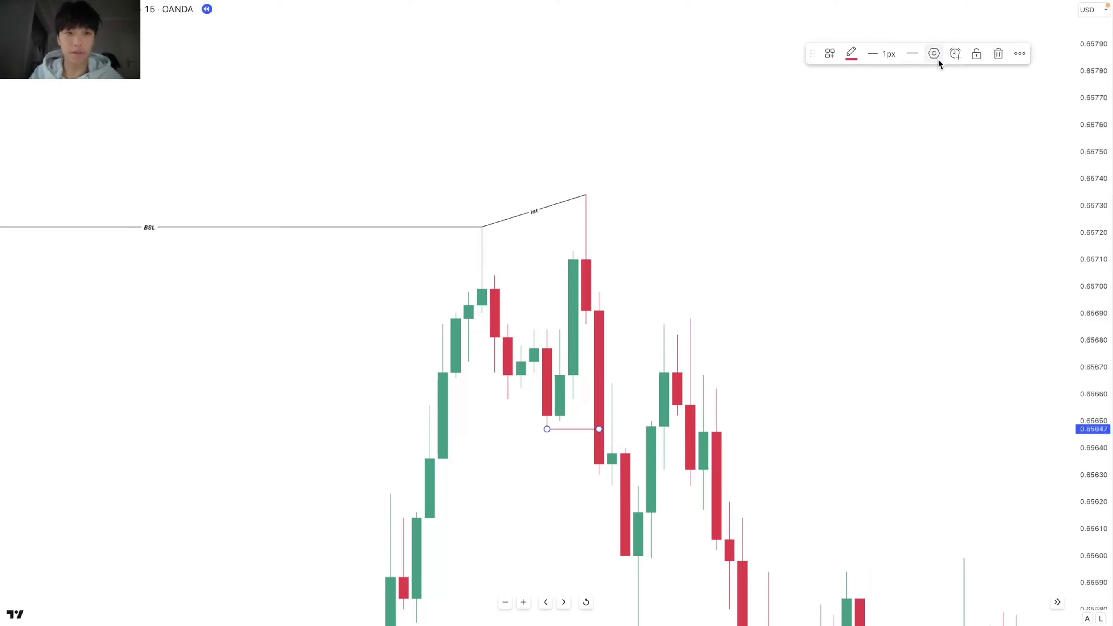
Step: Label the red break line at 0.65647, under the second peak, as 15mb
{"action": "left_click", "coordinate": [934, 54]}
{"action": "type", "text": "16"}
{"action": "left_click", "coordinate": [931, 215]}
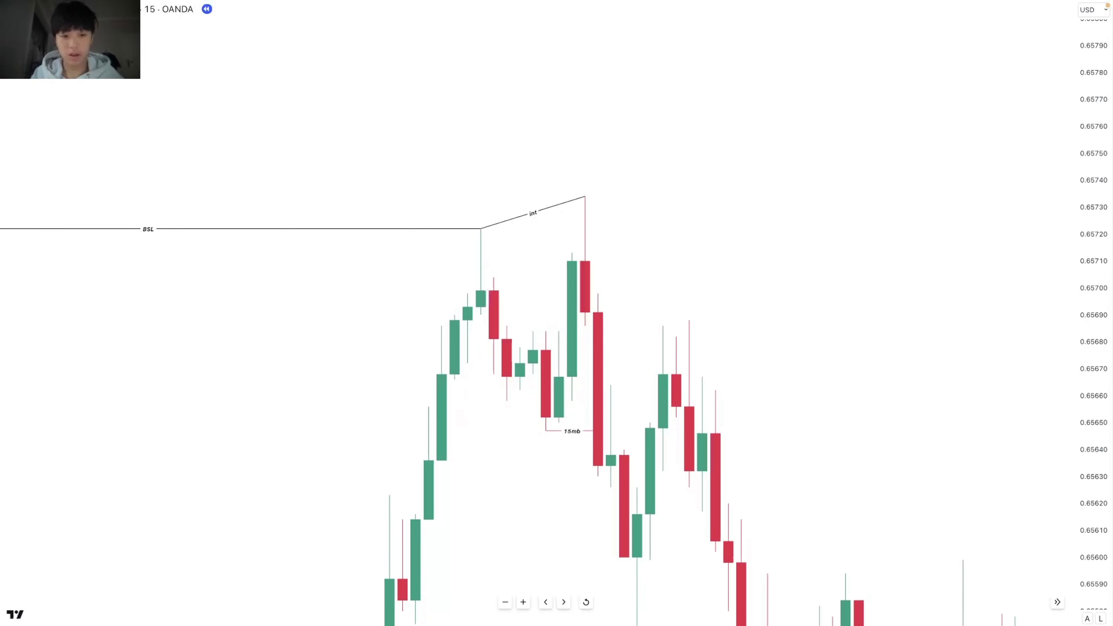
Step: Box the 15 FVG from 0.65686 to 0.65664, extend it past price's return, and add the 15 BB box above the 15mb line
{"action": "left_click", "coordinate": [586, 336]}
{"action": "left_click", "coordinate": [612, 385]}
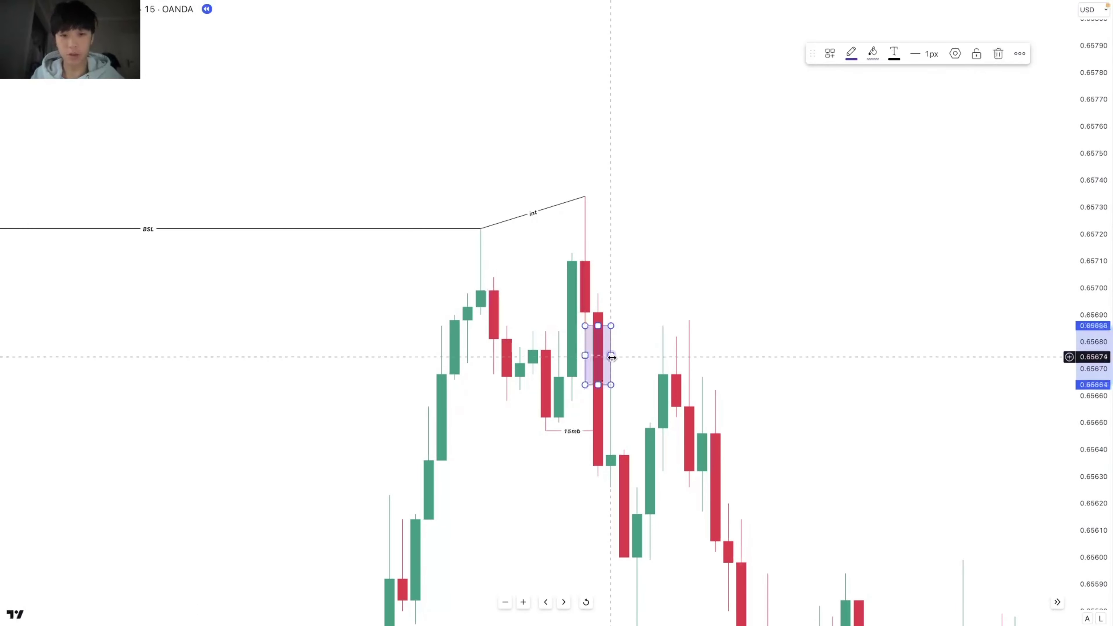
{"action": "left_click_drag", "start_coordinate": [612, 357], "coordinate": [794, 366]}
{"action": "left_click", "coordinate": [878, 373]}
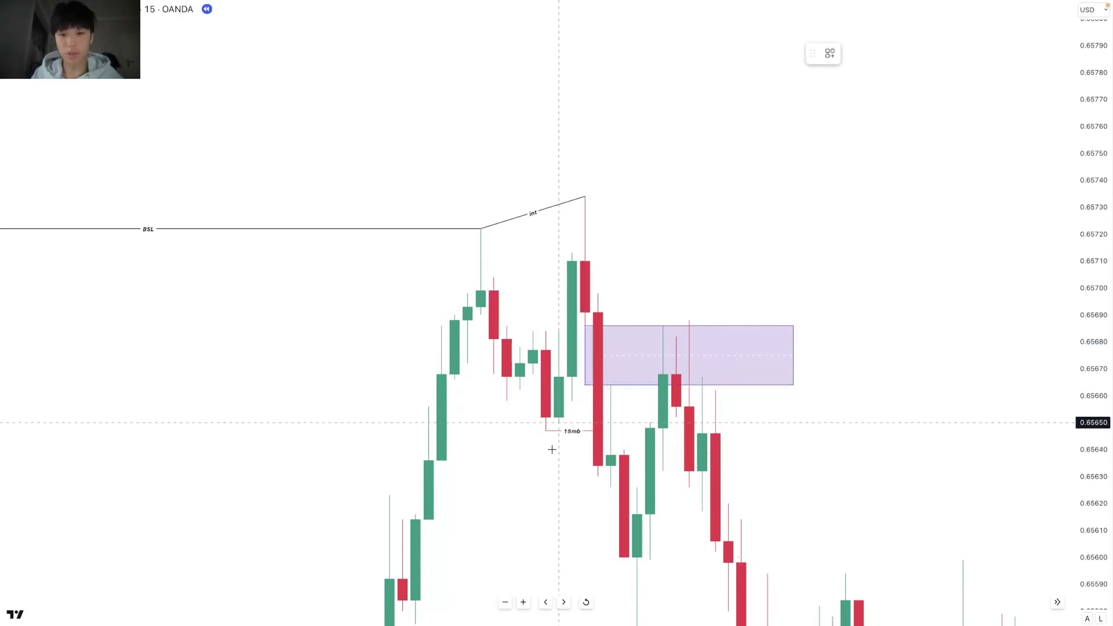
{"action": "left_click", "coordinate": [546, 435]}
{"action": "left_click", "coordinate": [533, 332]}
Step: Switch the chart to the 5-minute interval and shorten the 15 FVG and 15 BB boxes to where price returns into them
{"action": "type", "text": "5"}
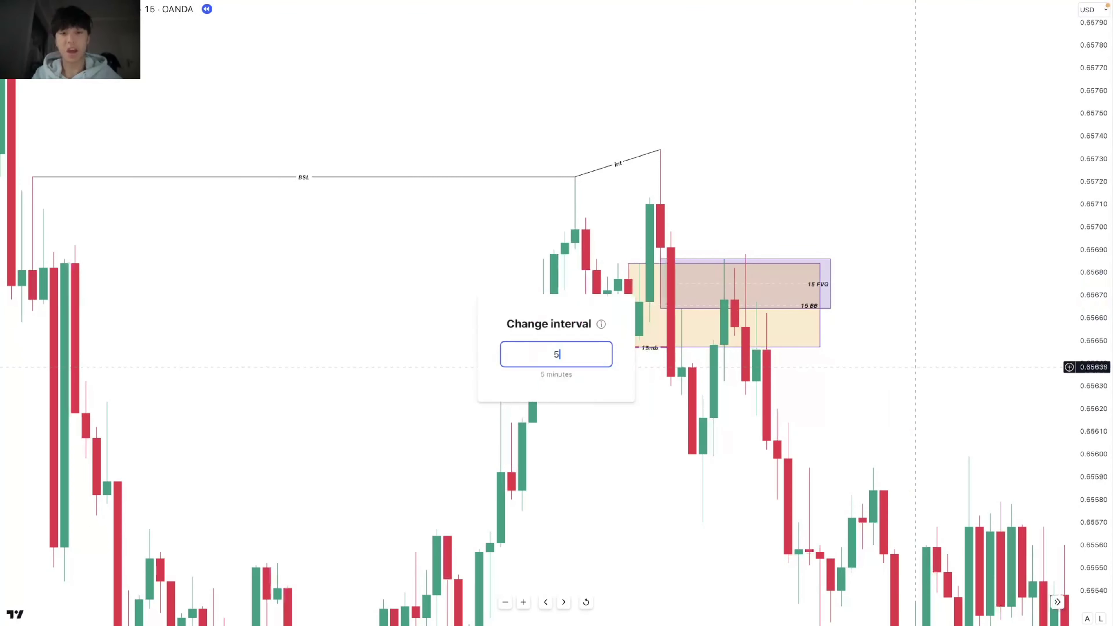
{"action": "key", "text": "Return"}
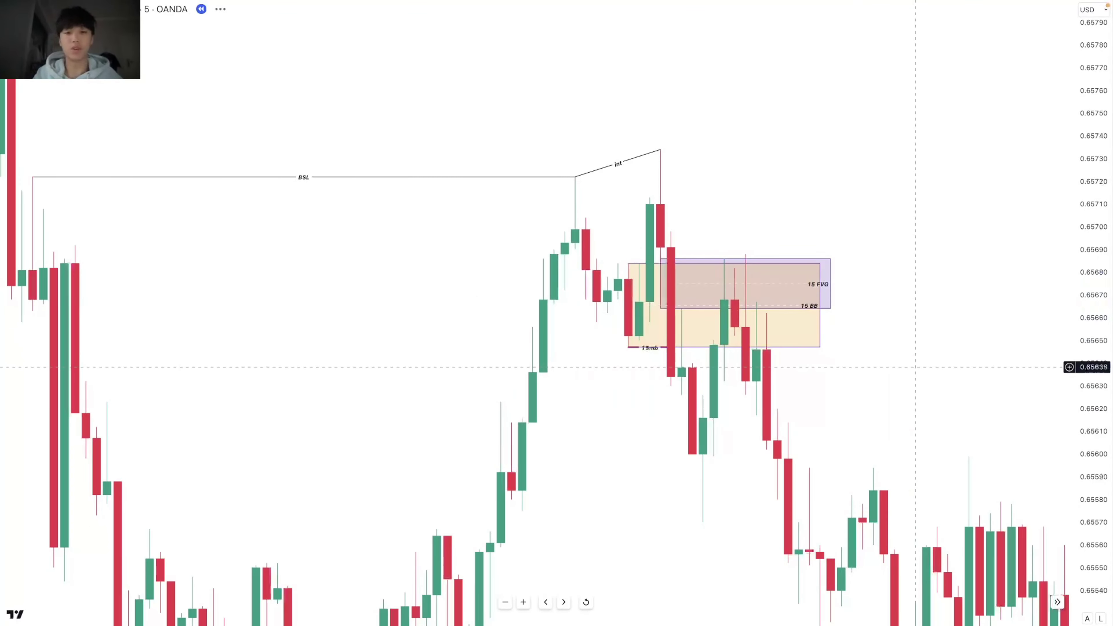
{"action": "scroll", "coordinate": [811, 358], "scroll_direction": "down", "scroll_amount": 5}
{"action": "left_click_drag", "start_coordinate": [811, 389], "coordinate": [915, 415]}
{"action": "scroll", "coordinate": [903, 419], "scroll_direction": "up", "scroll_amount": 5}
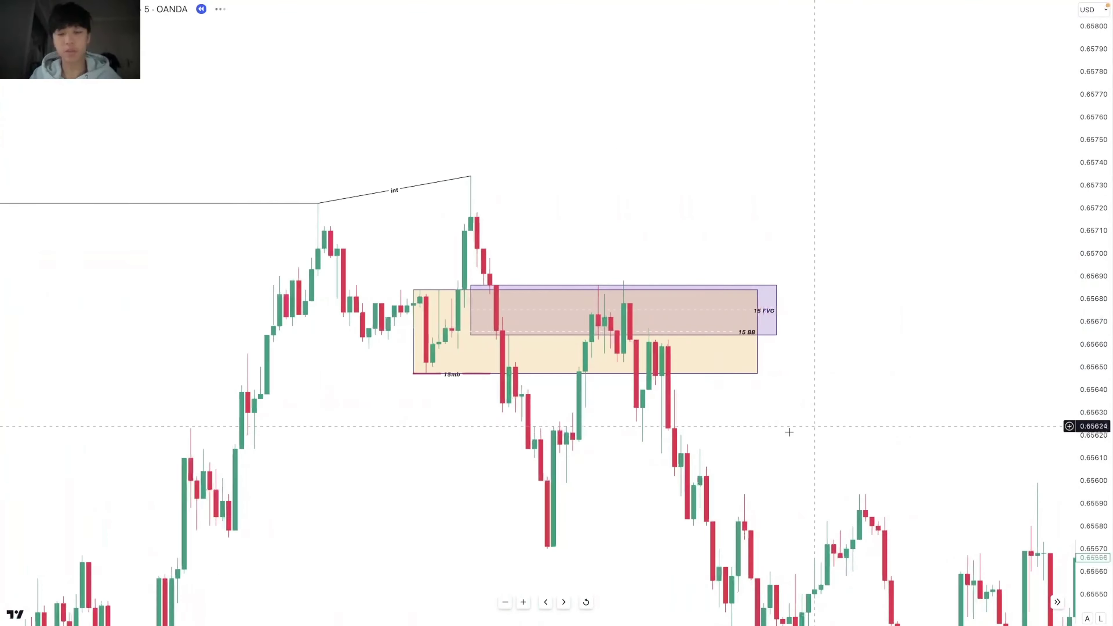
{"action": "scroll", "coordinate": [789, 432], "scroll_direction": "up", "scroll_amount": 2}
{"action": "left_click_drag", "start_coordinate": [1092, 470], "coordinate": [1090, 375]}
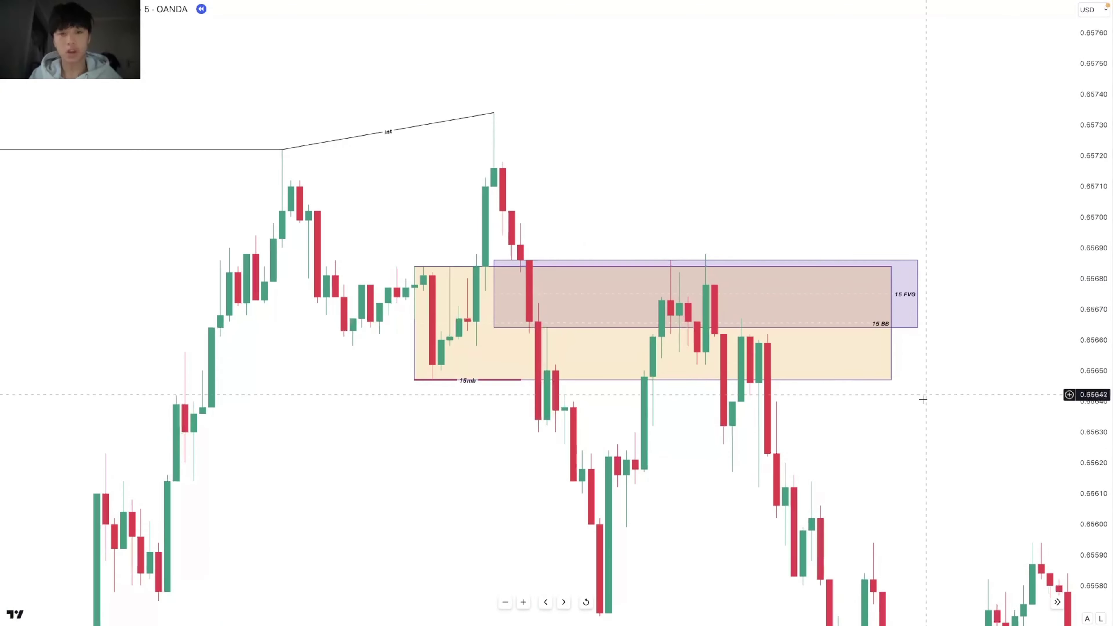
{"action": "scroll", "coordinate": [918, 397], "scroll_direction": "up", "scroll_amount": 2}
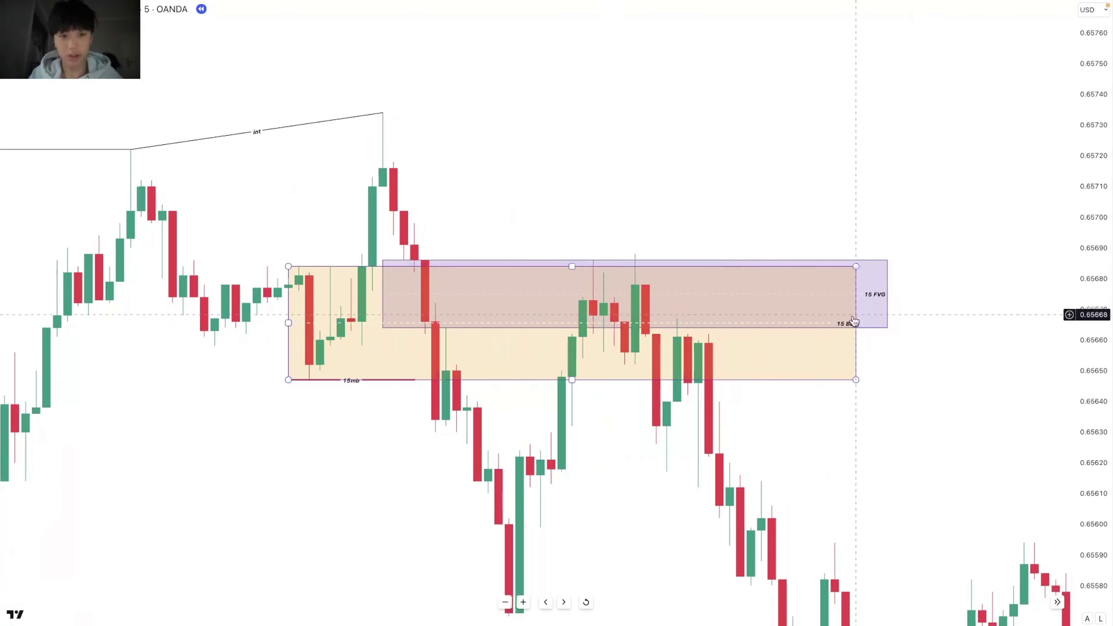
{"action": "scroll", "coordinate": [847, 364], "scroll_direction": "up", "scroll_amount": 2}
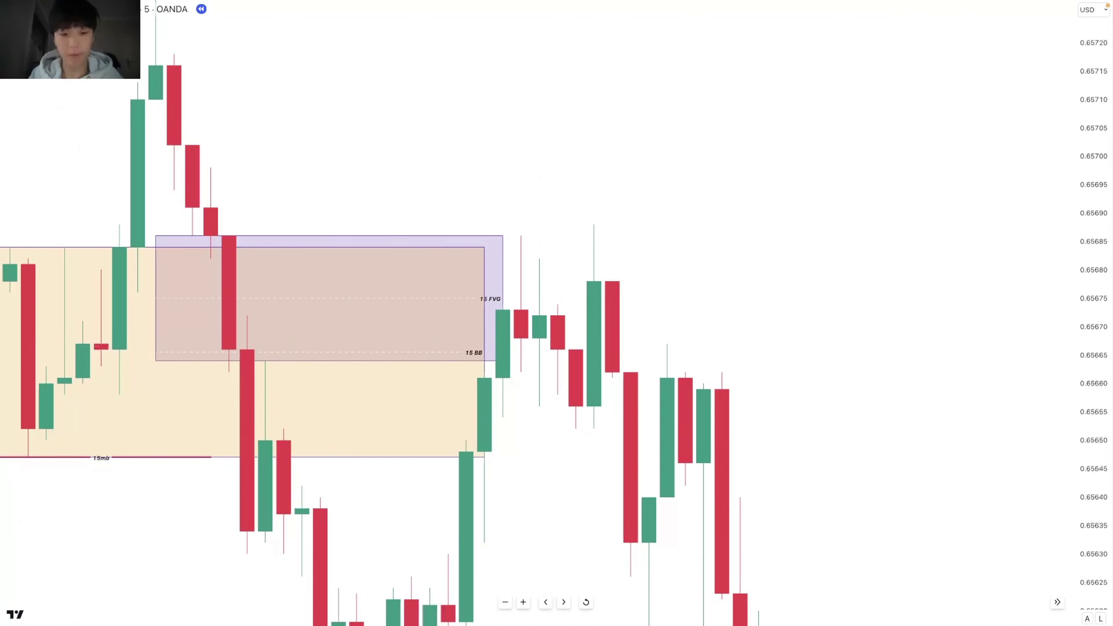
Step: Join the two 5-minute highs at 0.65686 and 0.65688 with a black line labelled int
{"action": "left_click", "coordinate": [594, 224]}
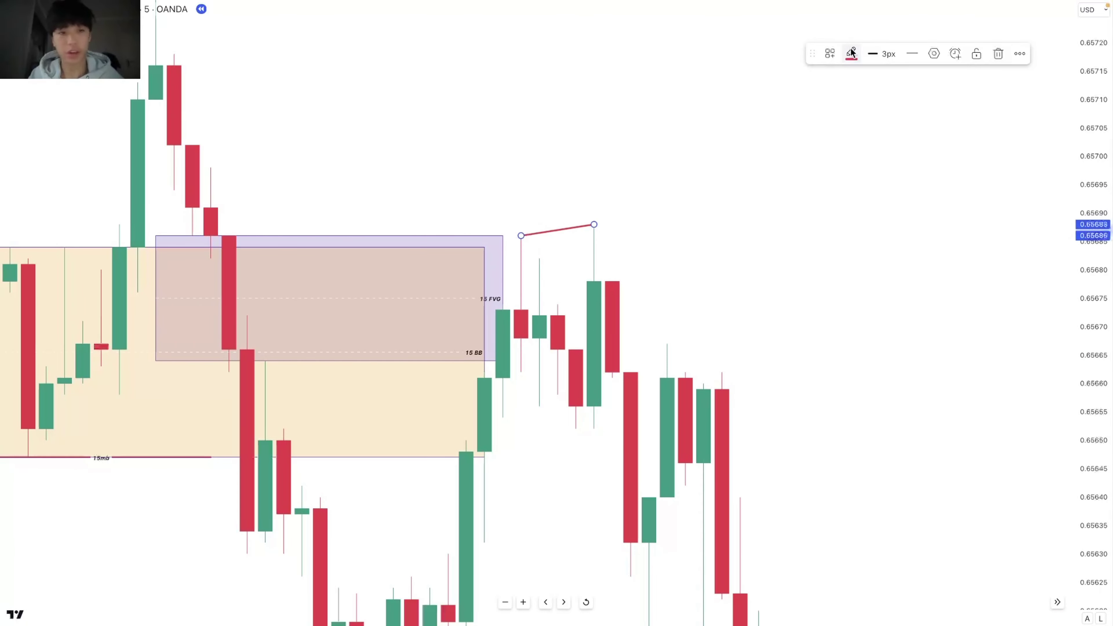
{"action": "left_click", "coordinate": [852, 54]}
{"action": "left_click", "coordinate": [972, 79]}
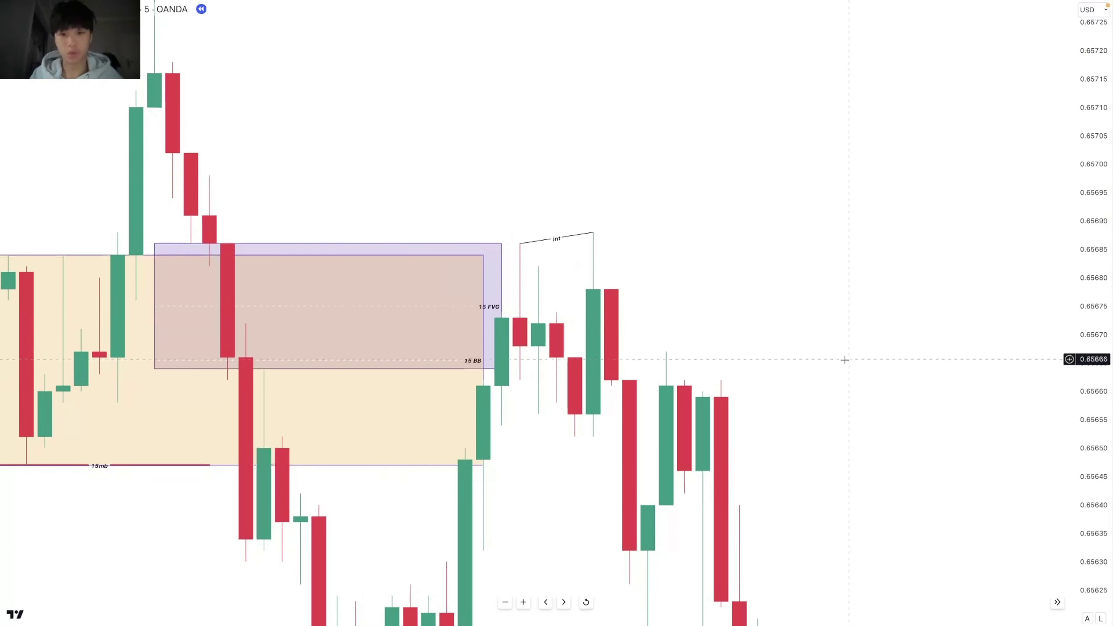
Step: Mark the 5-minute break at 0.65652, below the int highs, with a black line labelled 5mb
{"action": "left_click_drag", "start_coordinate": [845, 432], "coordinate": [838, 390]}
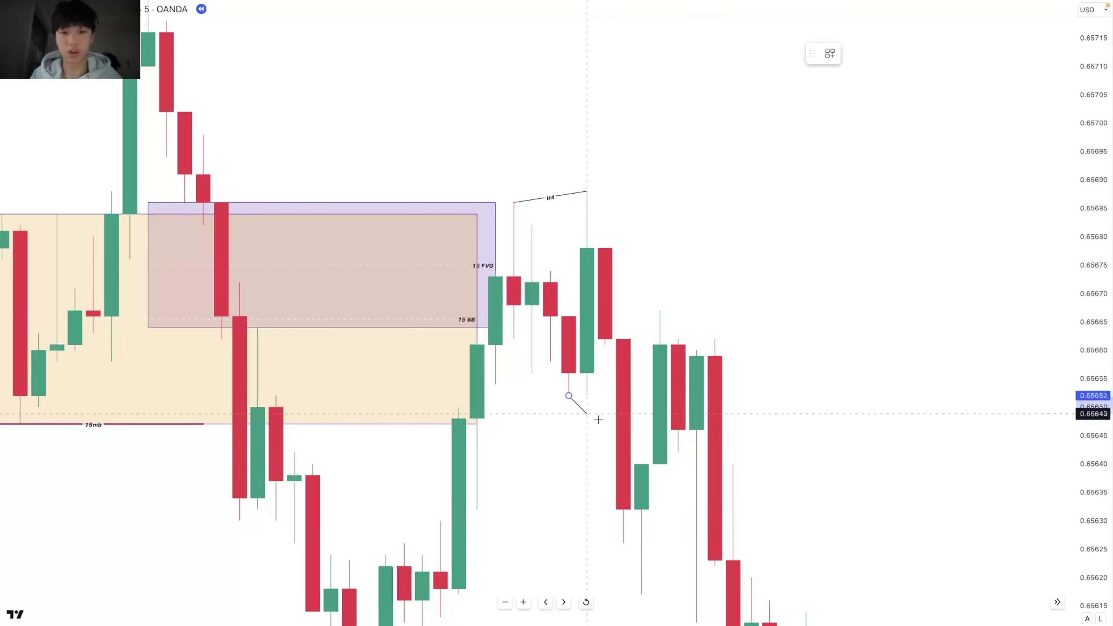
{"action": "left_click", "coordinate": [632, 401]}
{"action": "left_click_drag", "start_coordinate": [860, 382], "coordinate": [873, 337]}
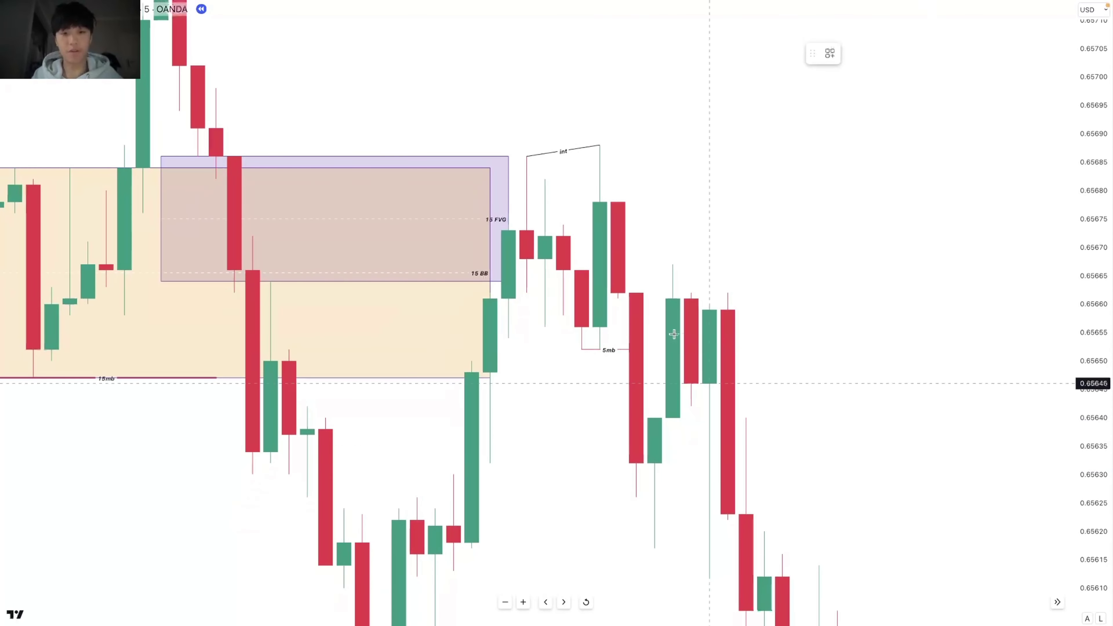
Step: Box the 5-minute gap from 0.65661 to 0.65640, extend it past the retracement candles, and fill it purple
{"action": "left_click", "coordinate": [622, 315]}
{"action": "left_click", "coordinate": [658, 359]}
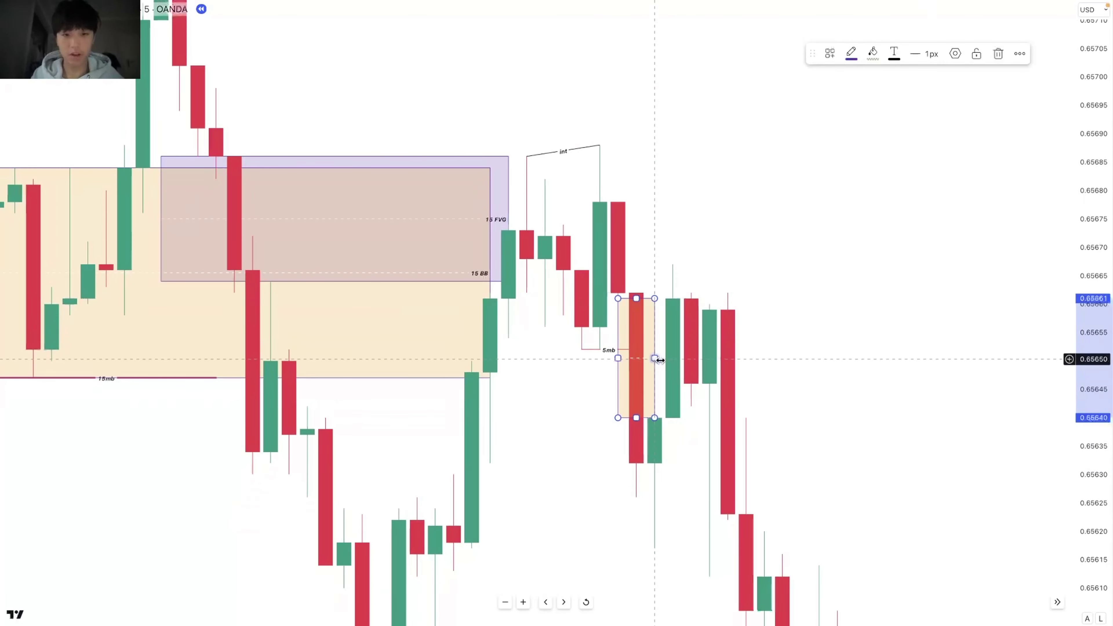
{"action": "left_click_drag", "start_coordinate": [660, 361], "coordinate": [841, 367]}
{"action": "left_click", "coordinate": [873, 54]}
{"action": "left_click", "coordinate": [965, 92]}
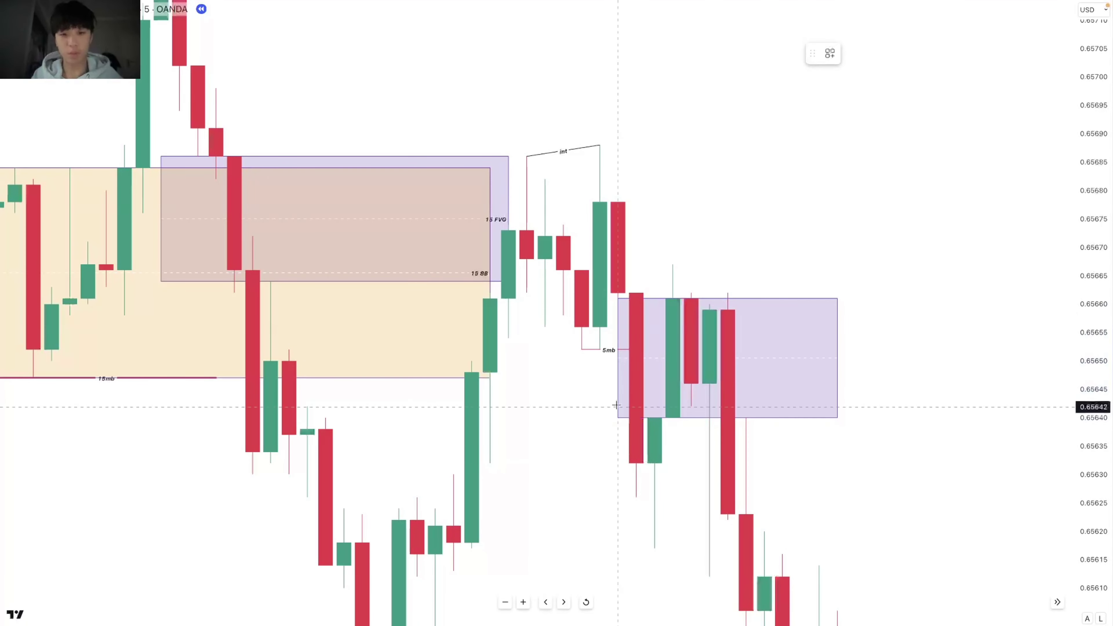
Step: Box the red candle at the 5mb low from 0.65652 to 0.65666, extend it to the gap box's end, and fill it orange
{"action": "left_click_drag", "start_coordinate": [582, 350], "coordinate": [592, 270]}
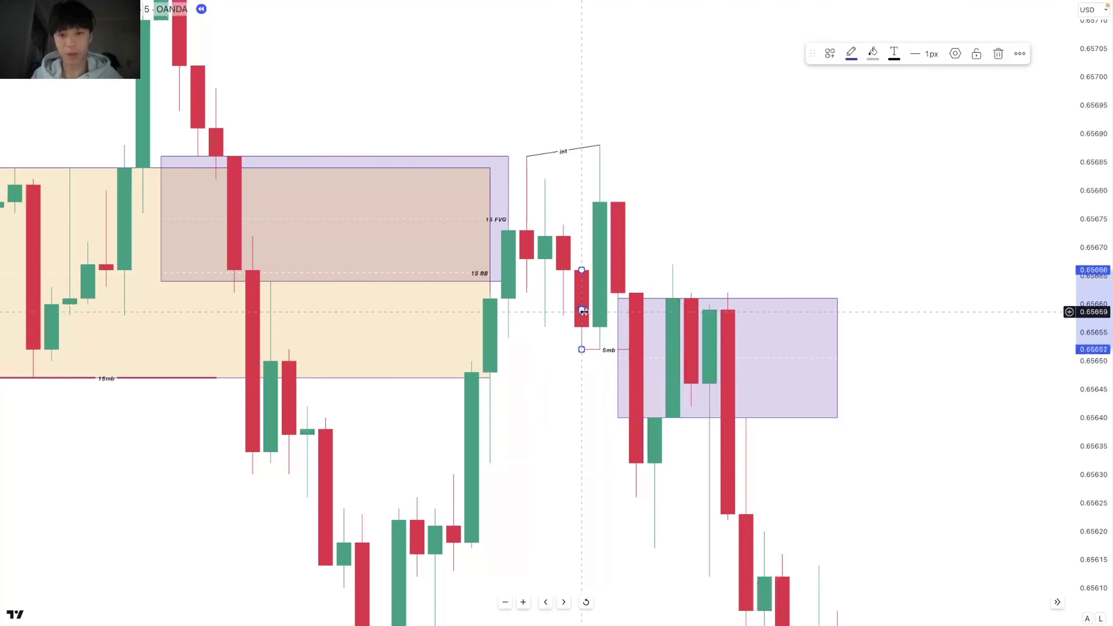
{"action": "left_click_drag", "start_coordinate": [593, 309], "coordinate": [837, 310]}
{"action": "left_click", "coordinate": [873, 53]}
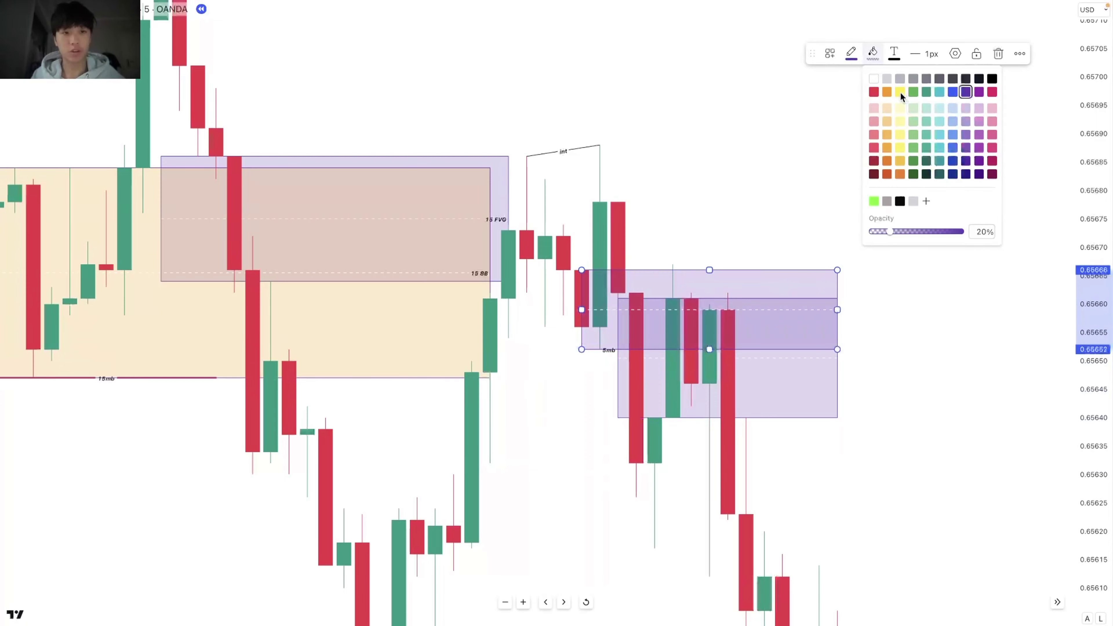
{"action": "left_click", "coordinate": [888, 92]}
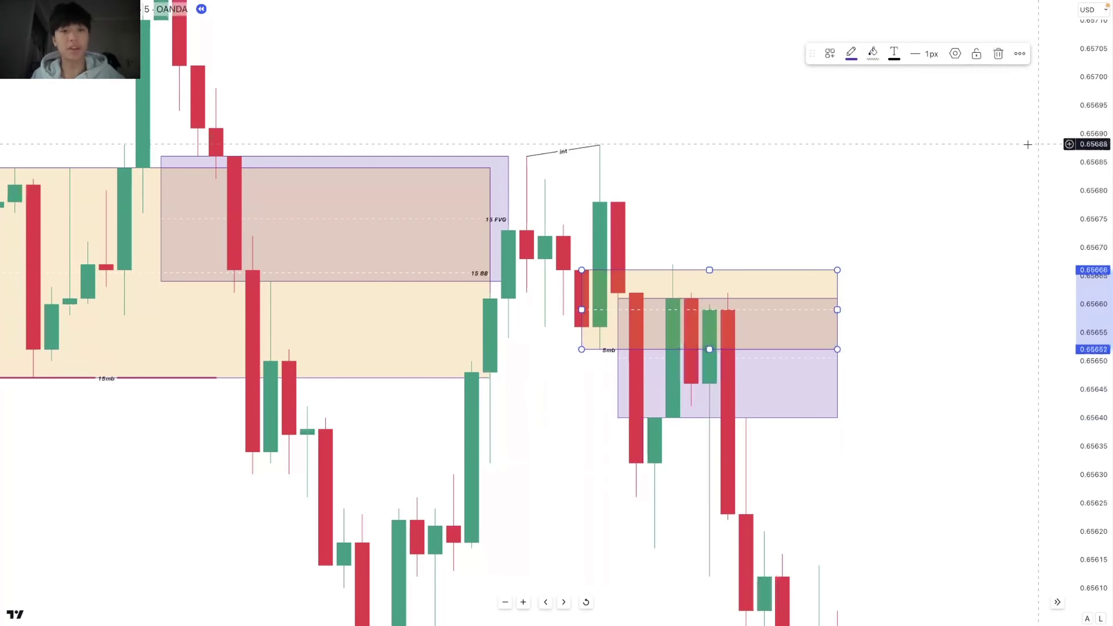
Step: Switch to the 1-minute chart and extend the int line's end to the candle high at 0.65688
{"action": "left_click", "coordinate": [1028, 144]}
{"action": "left_click_drag", "start_coordinate": [1094, 171], "coordinate": [1096, 404]}
{"action": "scroll", "coordinate": [892, 451], "scroll_direction": "down", "scroll_amount": 10}
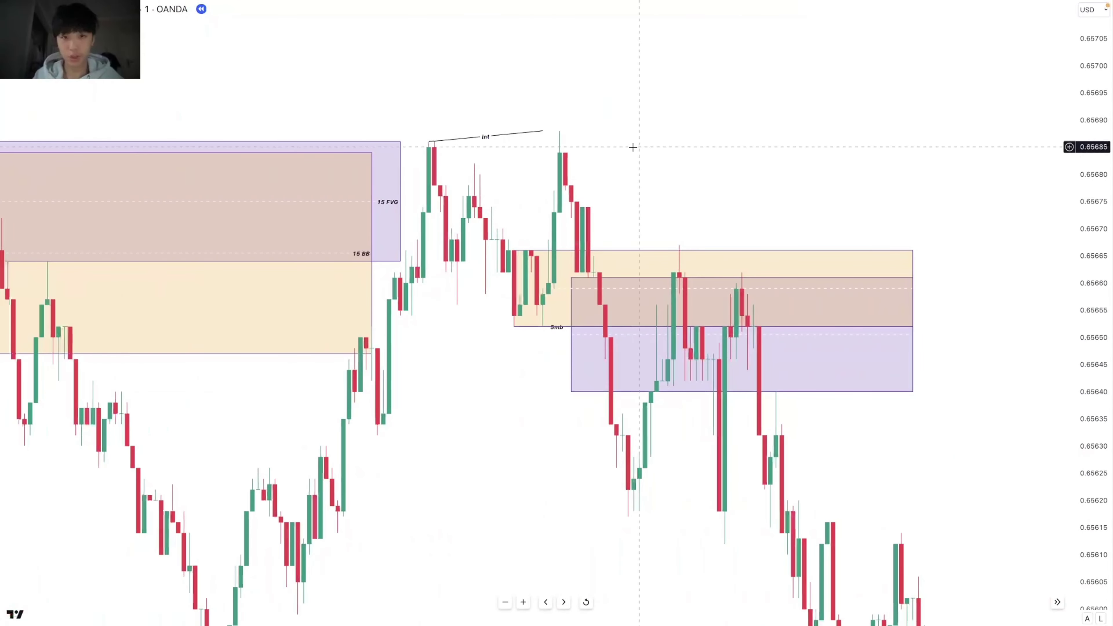
{"action": "left_click_drag", "start_coordinate": [543, 131], "coordinate": [560, 131]}
Step: Measure the distance along the 5mb low and the drop after the int high on the 1-minute chart
{"action": "left_click", "coordinate": [514, 327], "text": "shift"}
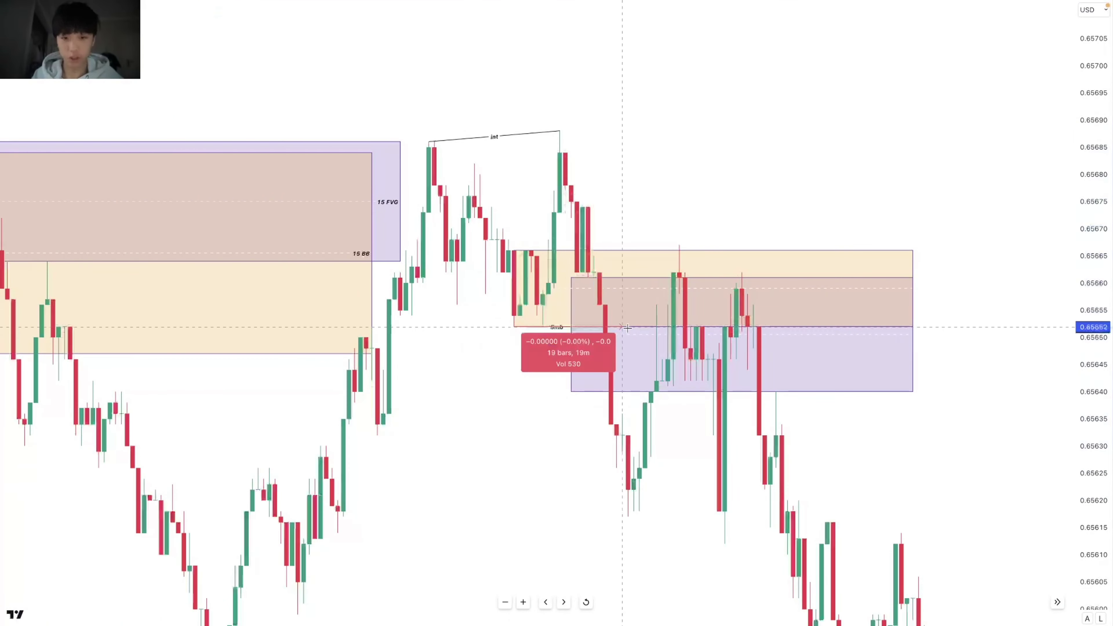
{"action": "left_click", "coordinate": [622, 327]}
{"action": "left_click_drag", "start_coordinate": [628, 316], "coordinate": [634, 282]}
{"action": "left_click", "coordinate": [569, 117], "text": "shift"}
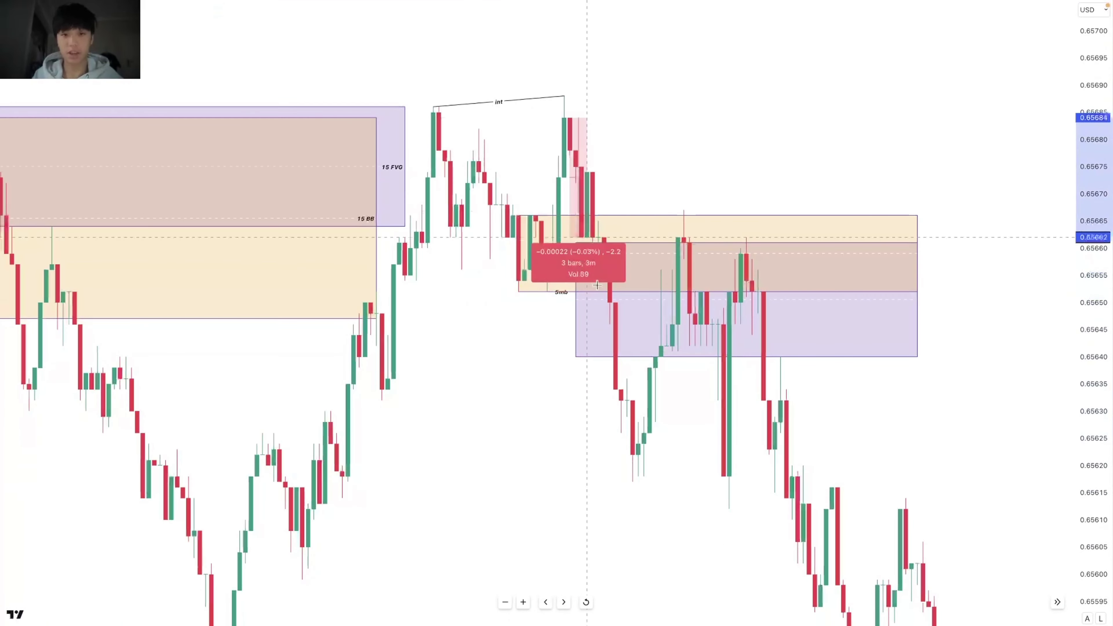
{"action": "double_click", "coordinate": [639, 473]}
{"action": "left_click", "coordinate": [708, 209]}
{"action": "left_click_drag", "start_coordinate": [639, 434], "coordinate": [642, 431]}
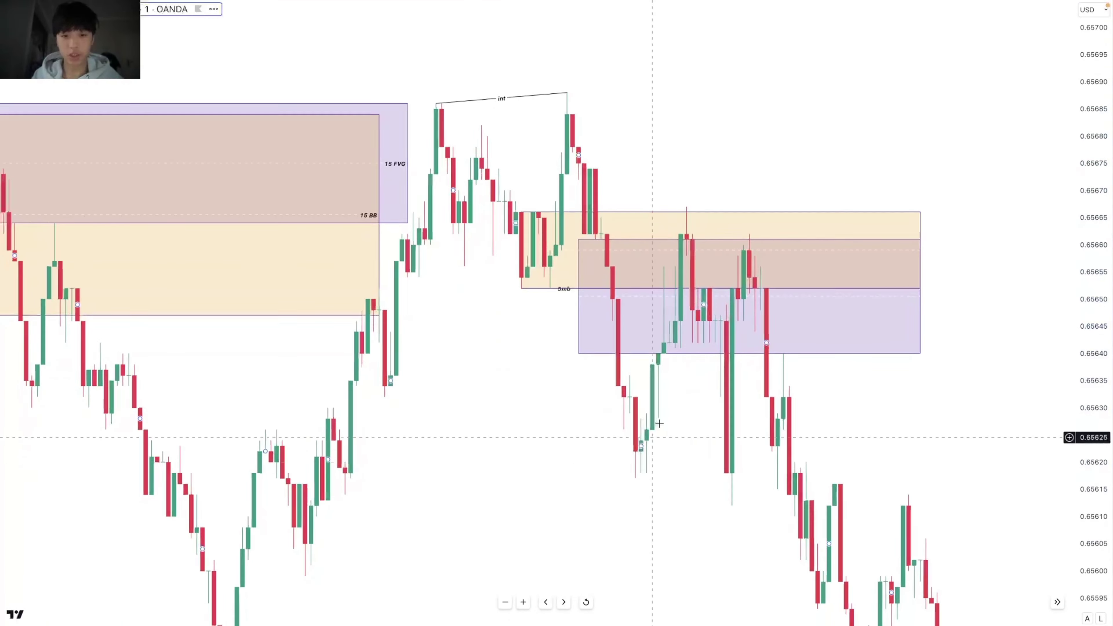
{"action": "left_click_drag", "start_coordinate": [623, 470], "coordinate": [692, 205]}
Step: Label the orange box 5m BB and the purple box 5m FVG
{"action": "double_click", "coordinate": [918, 225]}
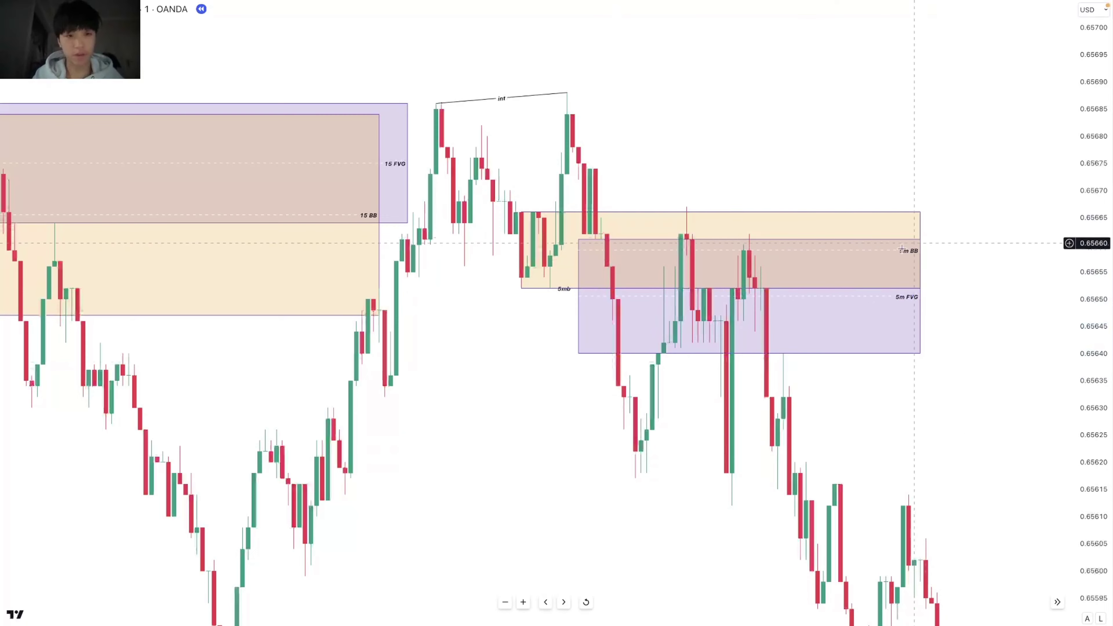
Step: Place a short position with entry at 0.65652, stop at 0.65688 and target at 0.65517
{"action": "left_click", "coordinate": [706, 289]}
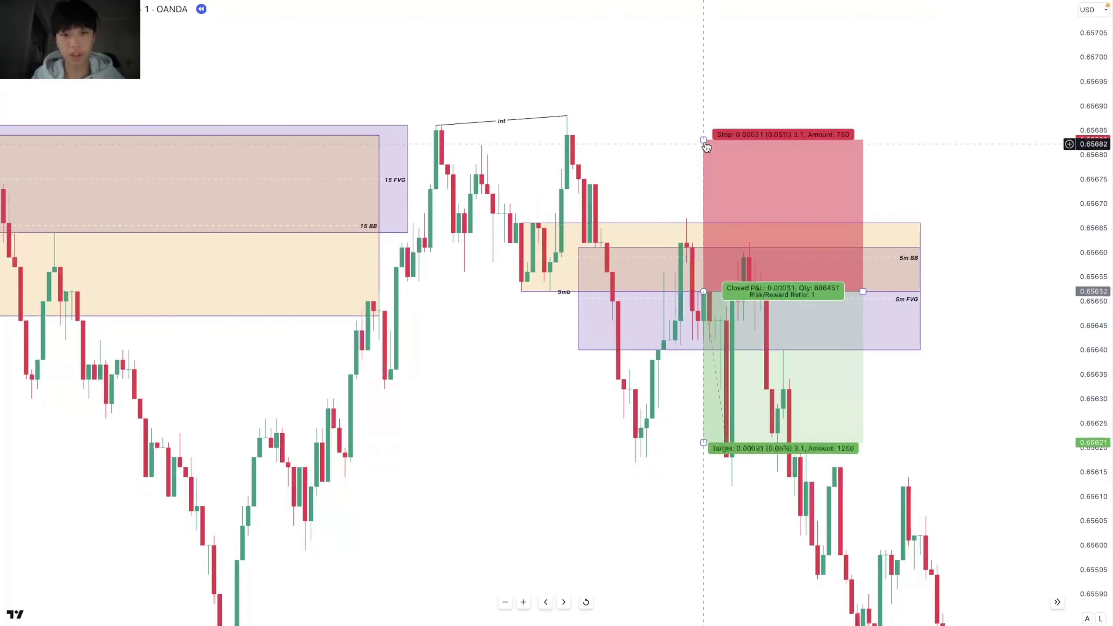
{"action": "left_click_drag", "start_coordinate": [704, 141], "coordinate": [704, 116]}
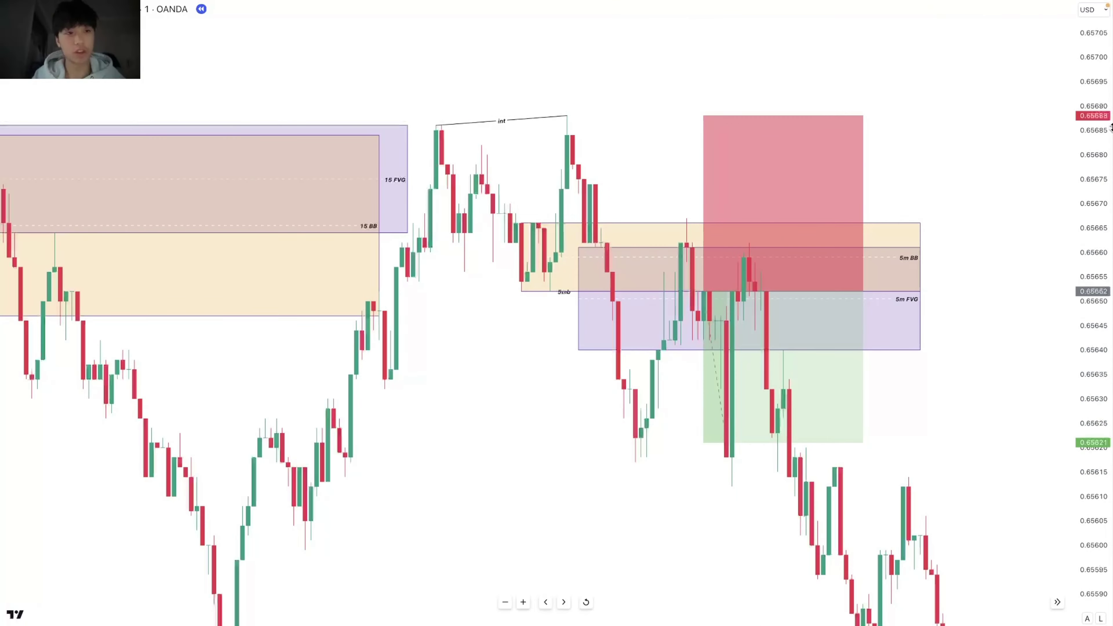
{"action": "scroll", "coordinate": [954, 443], "scroll_direction": "down", "scroll_amount": 6}
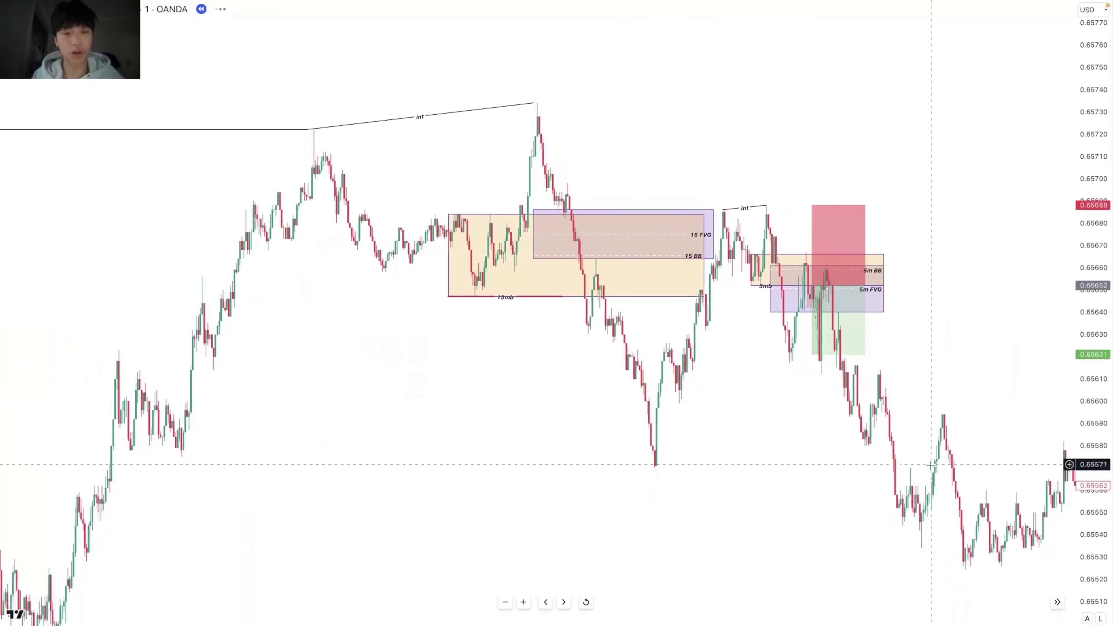
{"action": "scroll", "coordinate": [931, 464], "scroll_direction": "down", "scroll_amount": 3}
{"action": "left_click_drag", "start_coordinate": [932, 464], "coordinate": [709, 280]}
{"action": "left_click_drag", "start_coordinate": [625, 358], "coordinate": [854, 323]}
{"action": "left_click_drag", "start_coordinate": [614, 350], "coordinate": [1074, 385]}
{"action": "left_click", "coordinate": [705, 279]}
{"action": "left_click_drag", "start_coordinate": [704, 279], "coordinate": [810, 511]}
{"action": "left_click_drag", "start_coordinate": [881, 304], "coordinate": [990, 367]}
{"action": "scroll", "coordinate": [1012, 437], "scroll_direction": "up", "scroll_amount": 5}
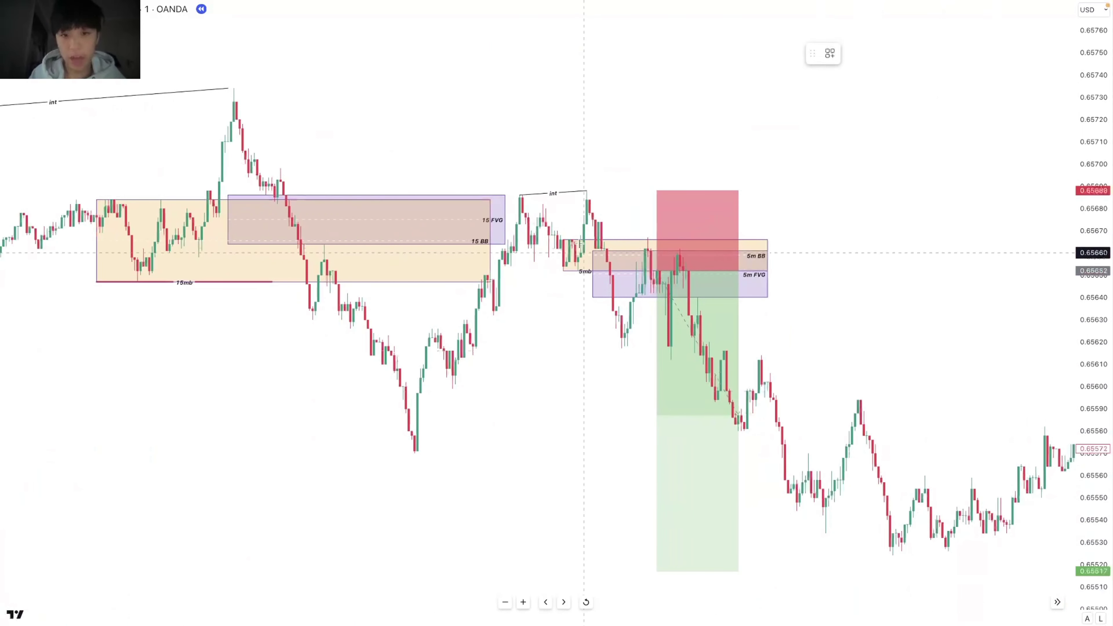
Step: Place a narrow second short position from the 5m BB box's start, with entry at 0.65666, stop at 0.65733 and target at 0.65516
{"action": "left_click", "coordinate": [561, 240]}
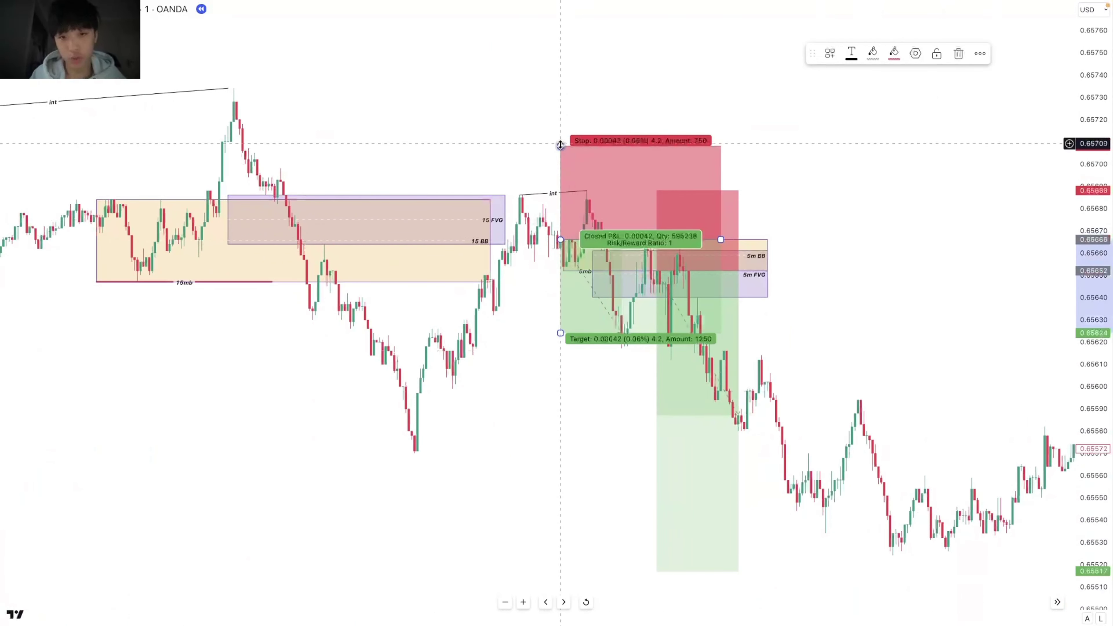
{"action": "left_click_drag", "start_coordinate": [560, 145], "coordinate": [597, 189]}
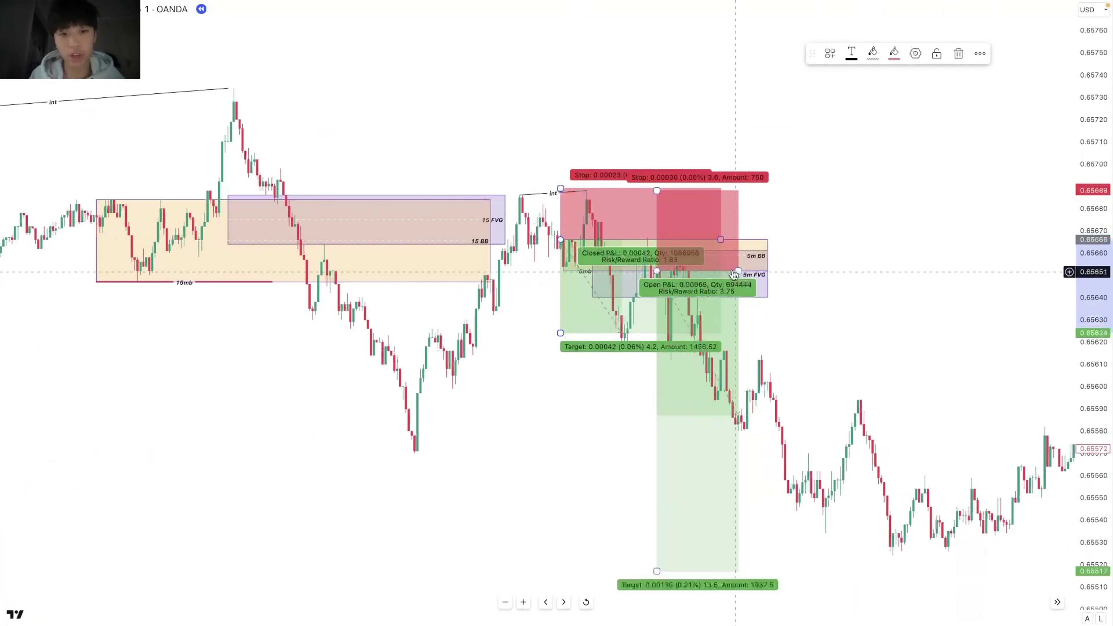
{"action": "left_click_drag", "start_coordinate": [721, 240], "coordinate": [636, 239]}
{"action": "left_click_drag", "start_coordinate": [561, 188], "coordinate": [560, 91]}
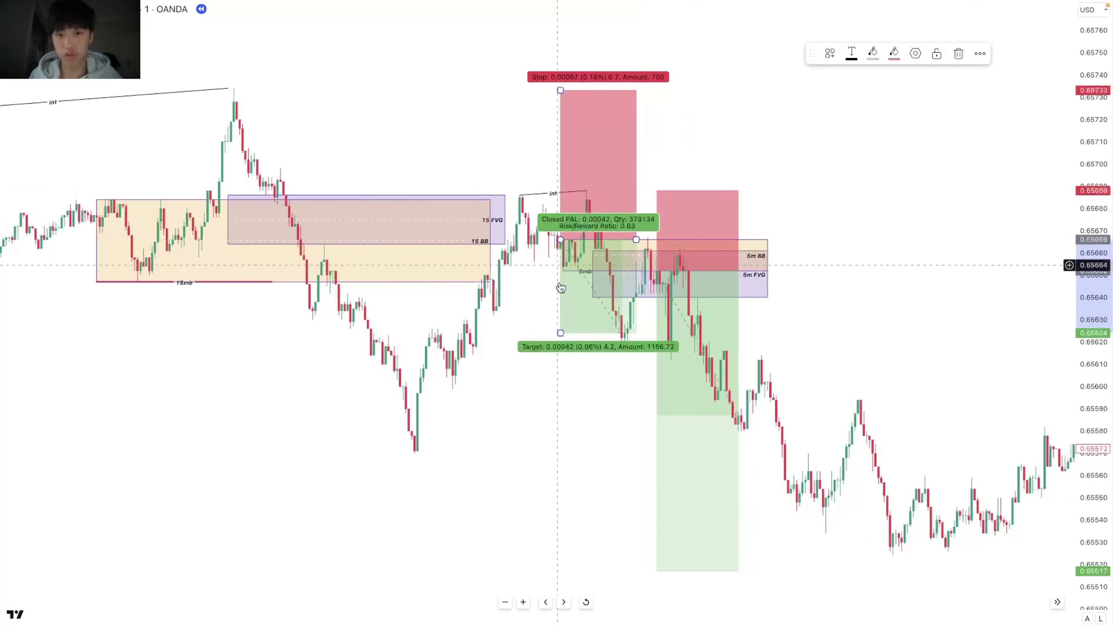
{"action": "left_click_drag", "start_coordinate": [561, 333], "coordinate": [620, 579]}
{"action": "left_click", "coordinate": [850, 405]}
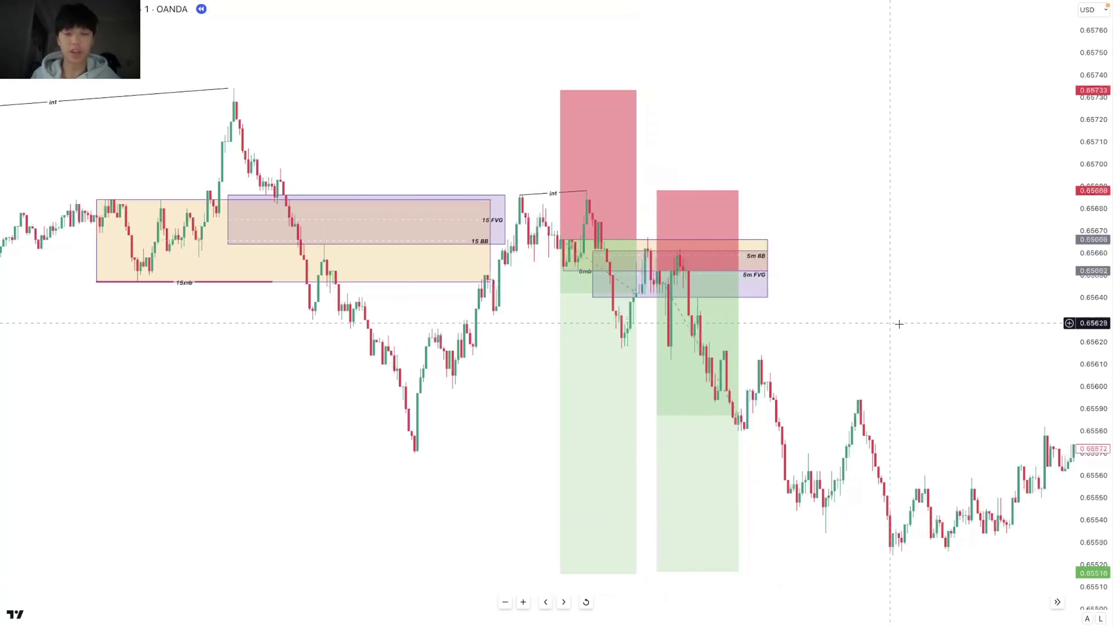
Step: Widen the short position entered at 0.65652 forward in time, past the candles that reach its target
{"action": "scroll", "coordinate": [899, 324], "scroll_direction": "up", "scroll_amount": 5}
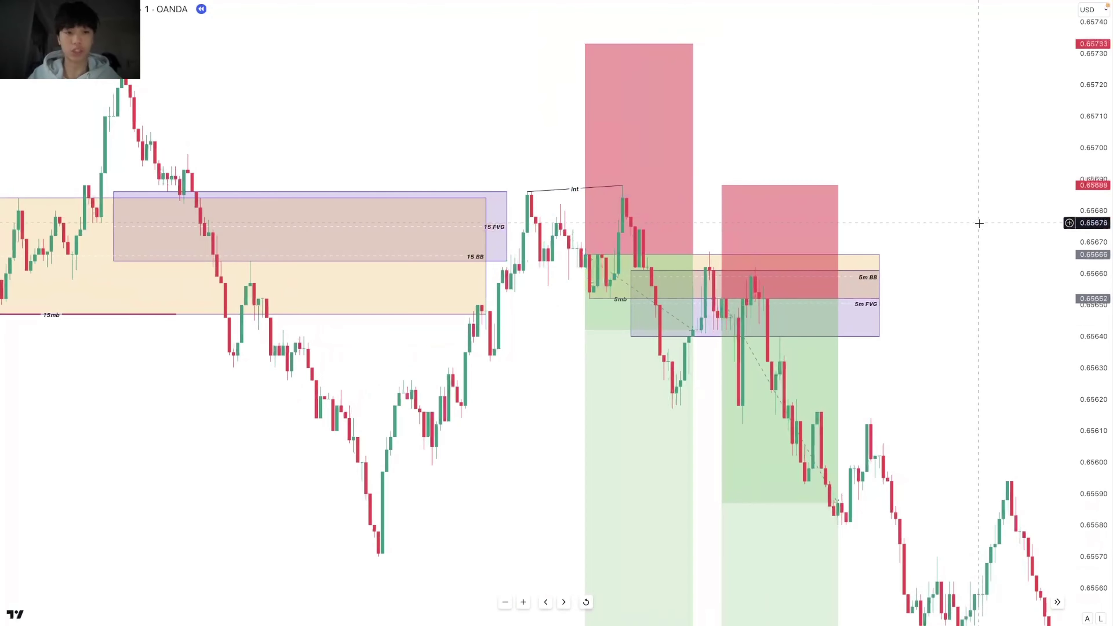
{"action": "scroll", "coordinate": [977, 227], "scroll_direction": "down", "scroll_amount": 1}
{"action": "scroll", "coordinate": [903, 300], "scroll_direction": "up", "scroll_amount": 4}
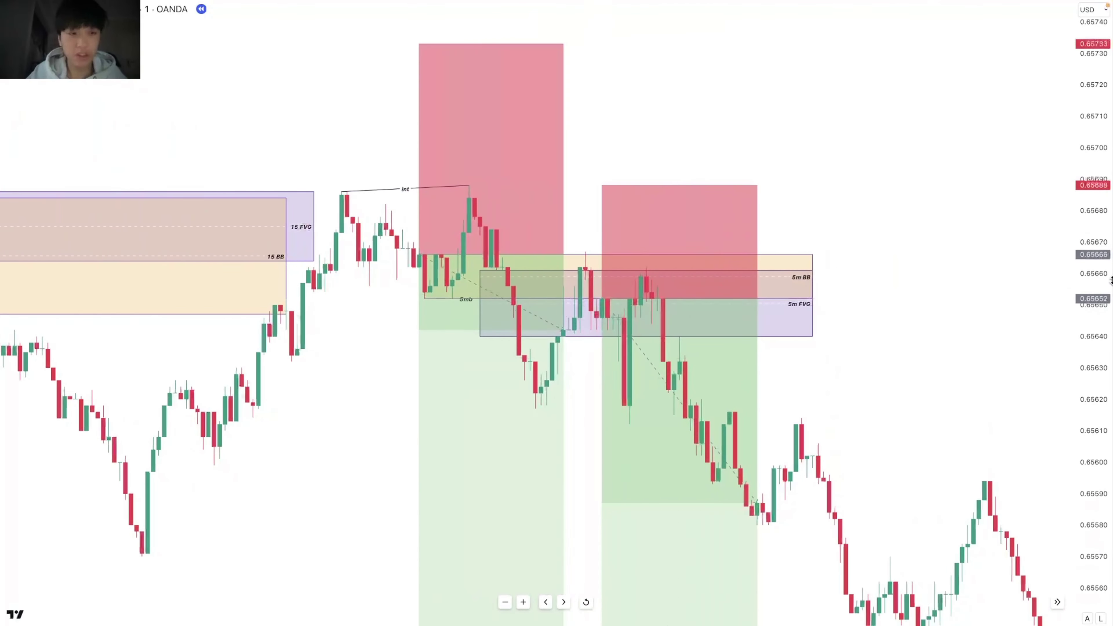
{"action": "left_click_drag", "start_coordinate": [1092, 287], "coordinate": [1091, 449]}
{"action": "scroll", "coordinate": [894, 452], "scroll_direction": "down", "scroll_amount": 5}
{"action": "left_click_drag", "start_coordinate": [998, 412], "coordinate": [822, 262]}
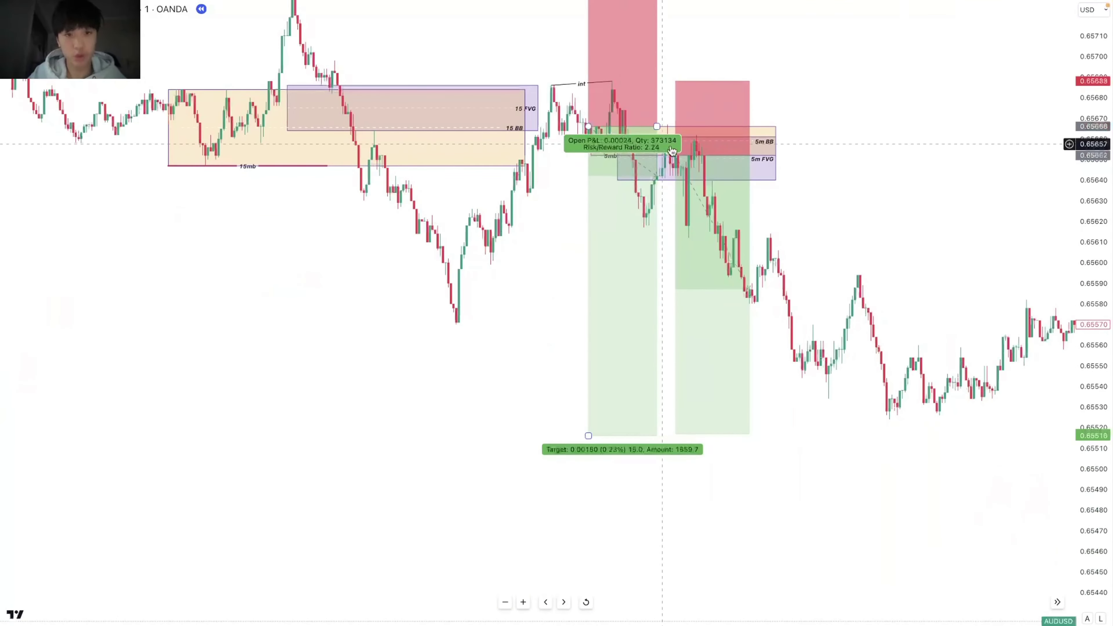
{"action": "scroll", "coordinate": [710, 274], "scroll_direction": "right", "scroll_amount": 10}
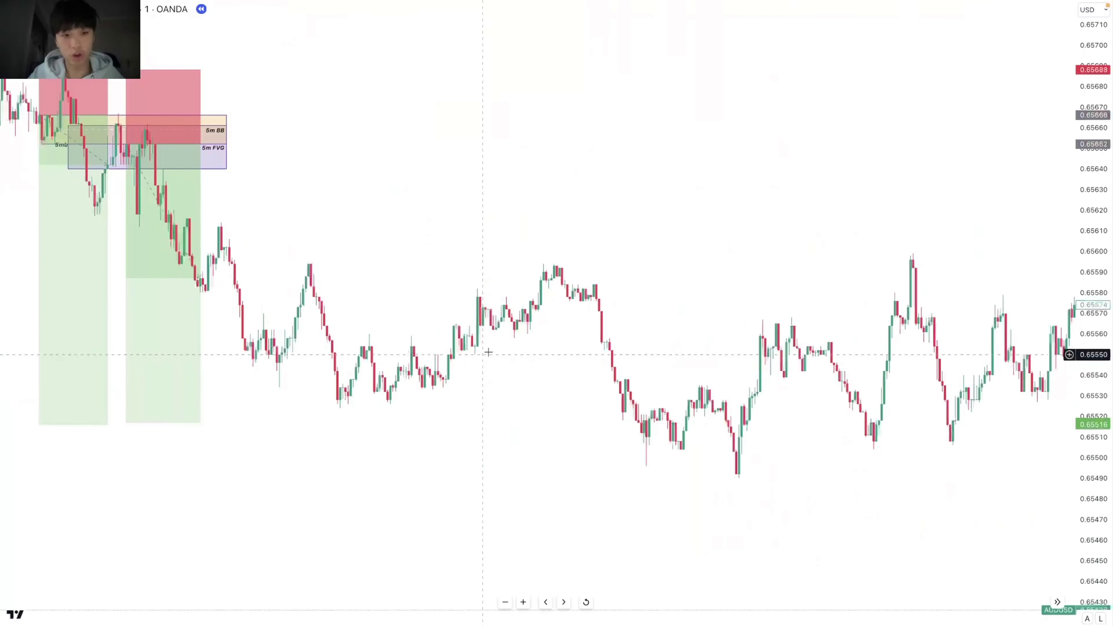
{"action": "scroll", "coordinate": [487, 351], "scroll_direction": "down", "scroll_amount": 3}
{"action": "left_click_drag", "start_coordinate": [1110, 196], "coordinate": [1102, 331]}
{"action": "scroll", "coordinate": [901, 308], "scroll_direction": "down", "scroll_amount": 3}
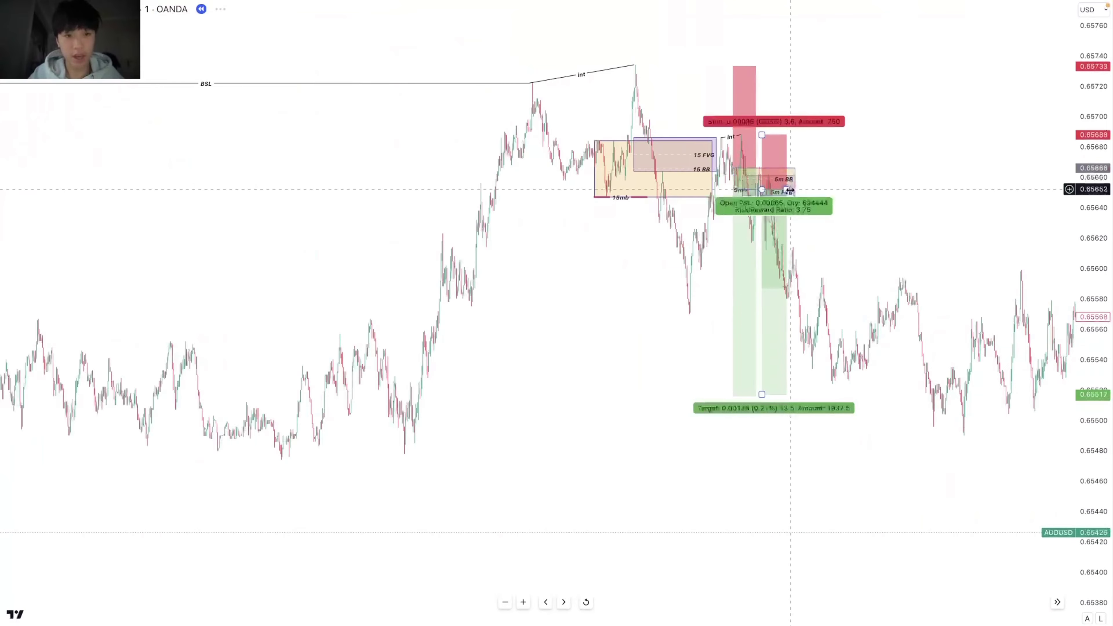
{"action": "left_click_drag", "start_coordinate": [788, 190], "coordinate": [983, 210]}
Step: Examine the price movement from the two short positions through to the latest AUDUSD candles
{"action": "left_click_drag", "start_coordinate": [1026, 281], "coordinate": [738, 225]}
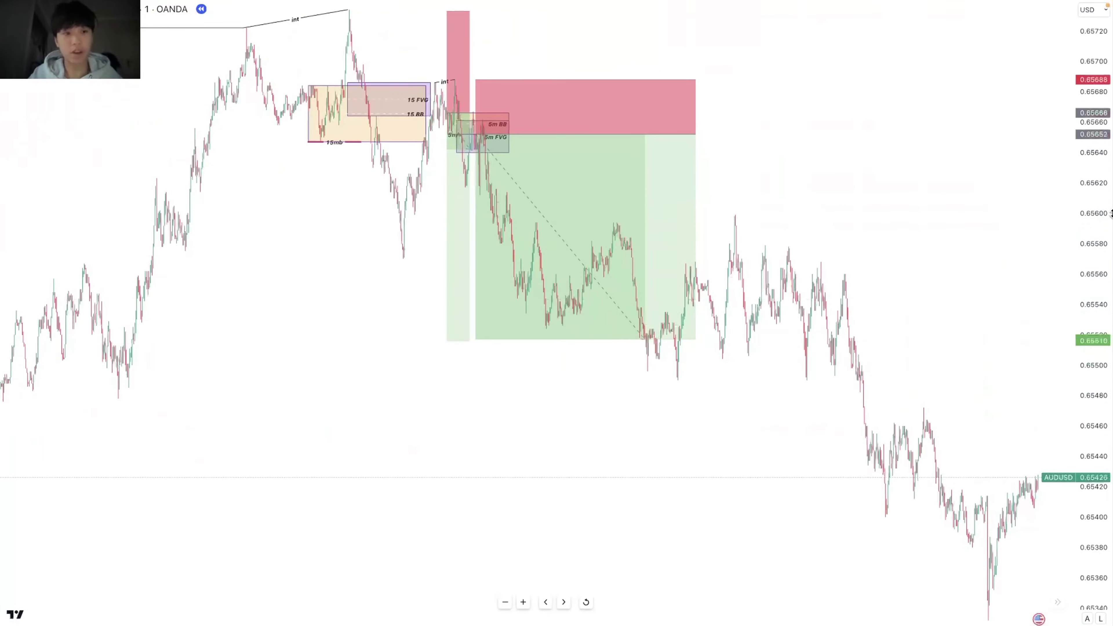
{"action": "left_click_drag", "start_coordinate": [1111, 214], "coordinate": [1104, 336]}
{"action": "scroll", "coordinate": [882, 408], "scroll_direction": "down", "scroll_amount": 2}
{"action": "left_click_drag", "start_coordinate": [931, 371], "coordinate": [818, 328]}
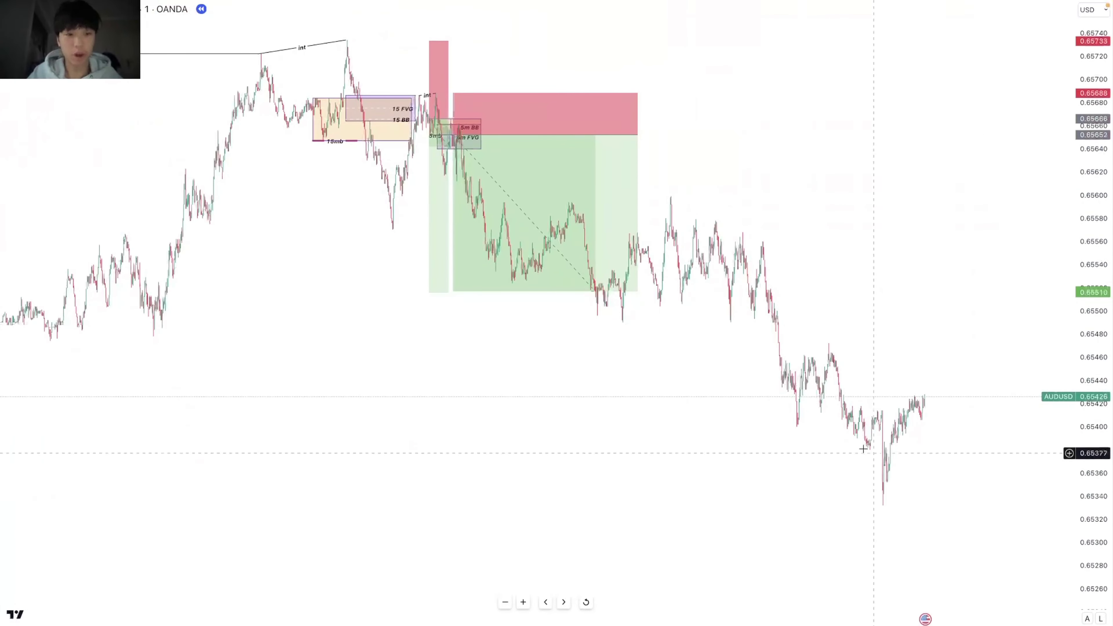
{"action": "left_click_drag", "start_coordinate": [683, 388], "coordinate": [892, 544]}
{"action": "scroll", "coordinate": [808, 438], "scroll_direction": "down", "scroll_amount": 1}
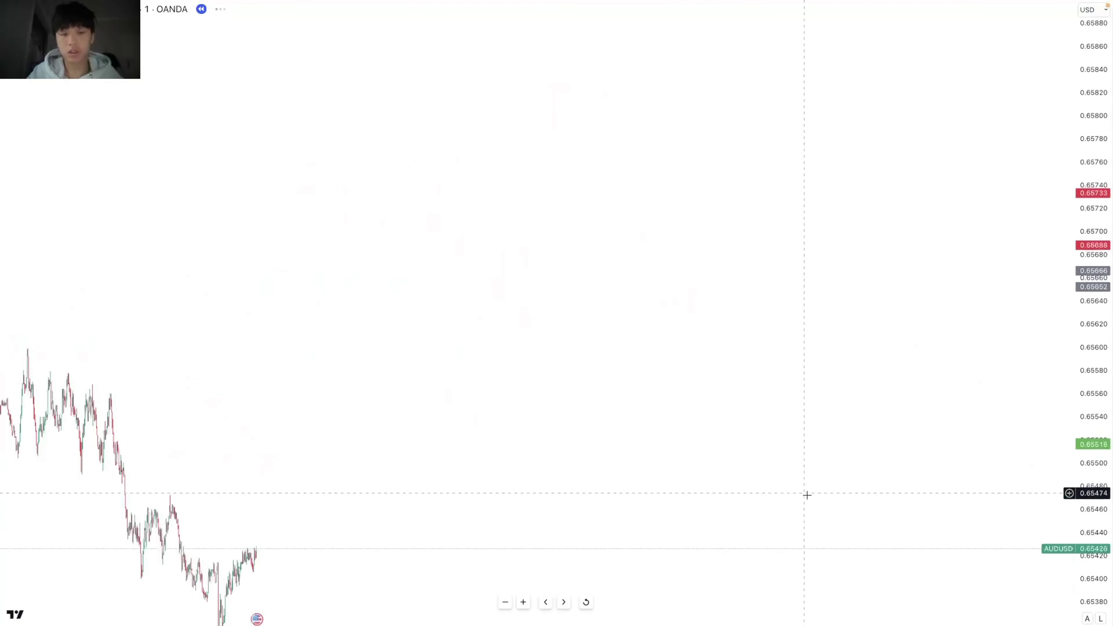
{"action": "left_click_drag", "start_coordinate": [302, 425], "coordinate": [753, 450]}
{"action": "left_click_drag", "start_coordinate": [504, 469], "coordinate": [938, 414]}
{"action": "scroll", "coordinate": [920, 421], "scroll_direction": "up", "scroll_amount": 5}
{"action": "left_click_drag", "start_coordinate": [603, 446], "coordinate": [677, 463]}
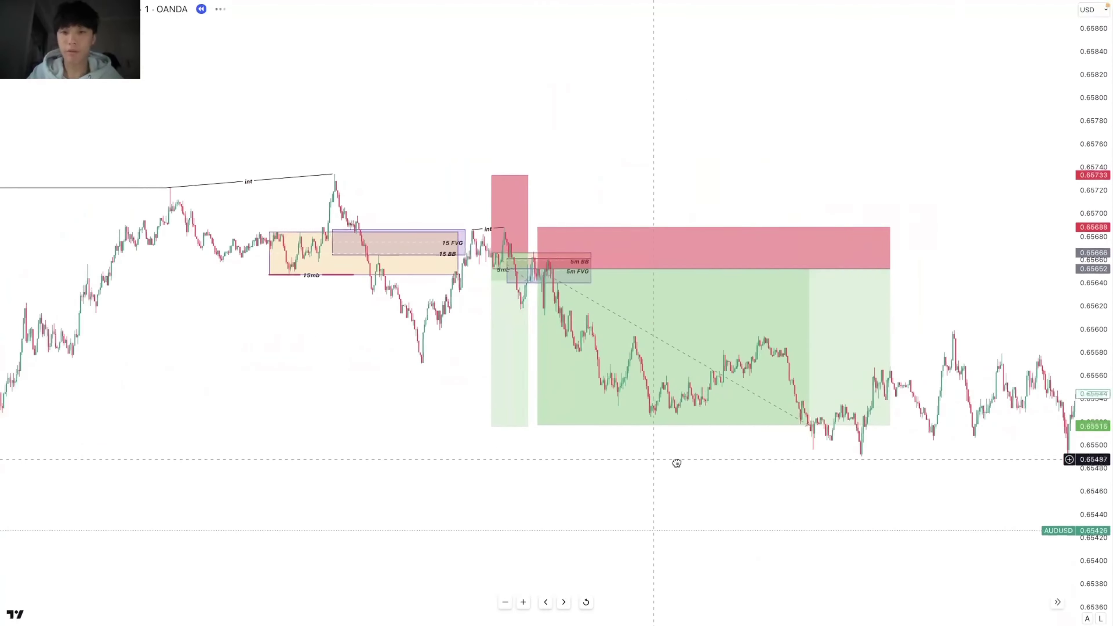
{"action": "scroll", "coordinate": [758, 462], "scroll_direction": "right", "scroll_amount": 5}
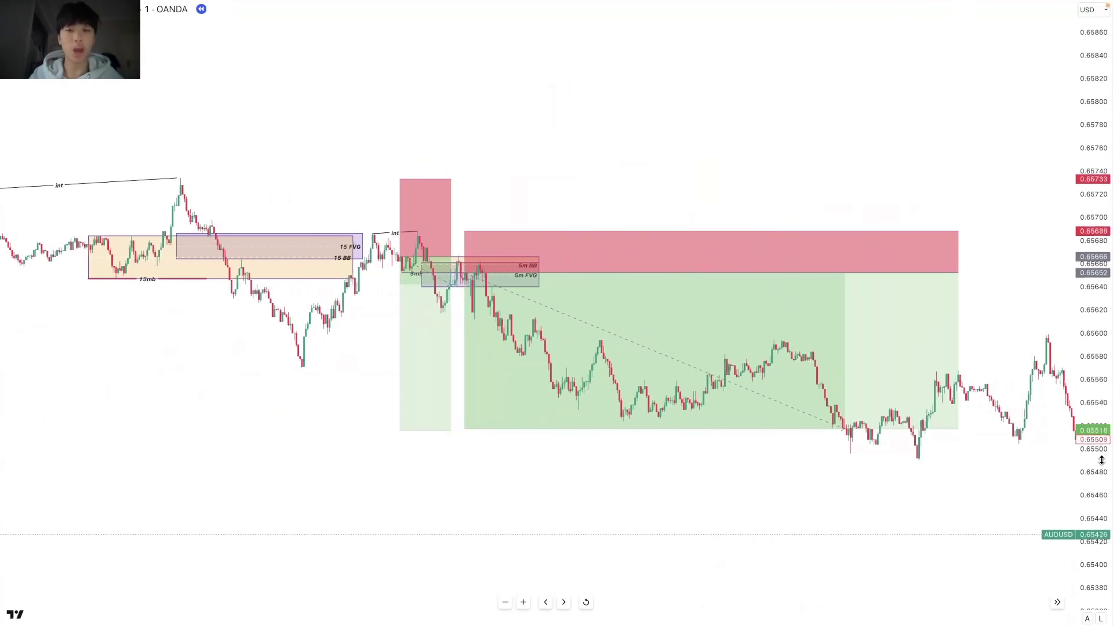
Step: Shorten the short position entered at 0.65652 so it ends at the final drop toward its target
{"action": "left_click_drag", "start_coordinate": [1102, 460], "coordinate": [1100, 440]}
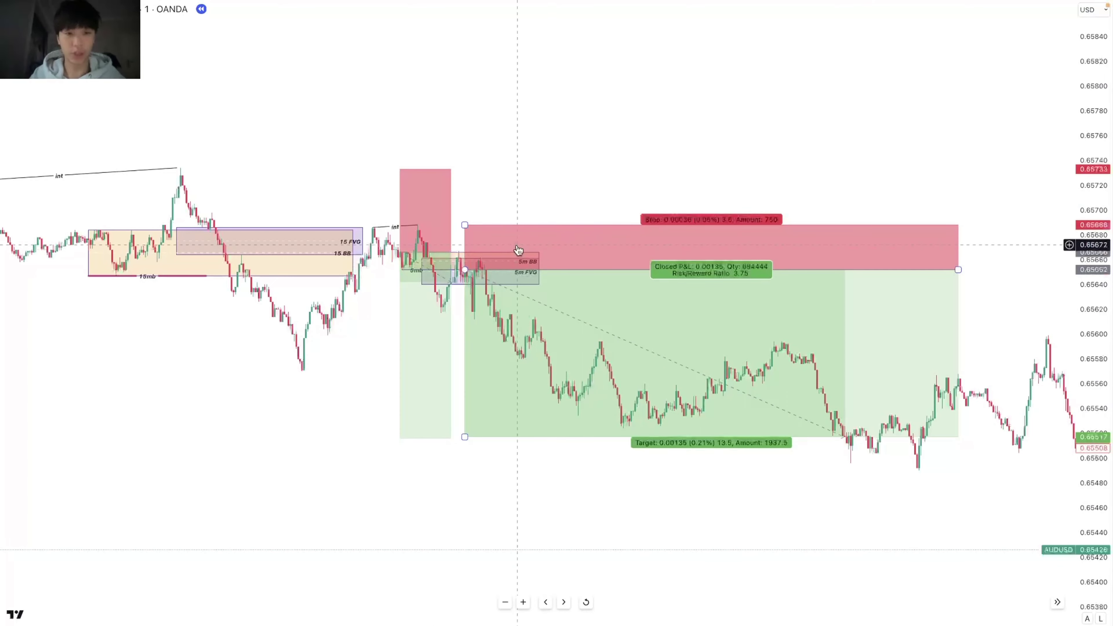
{"action": "left_click", "coordinate": [401, 184]}
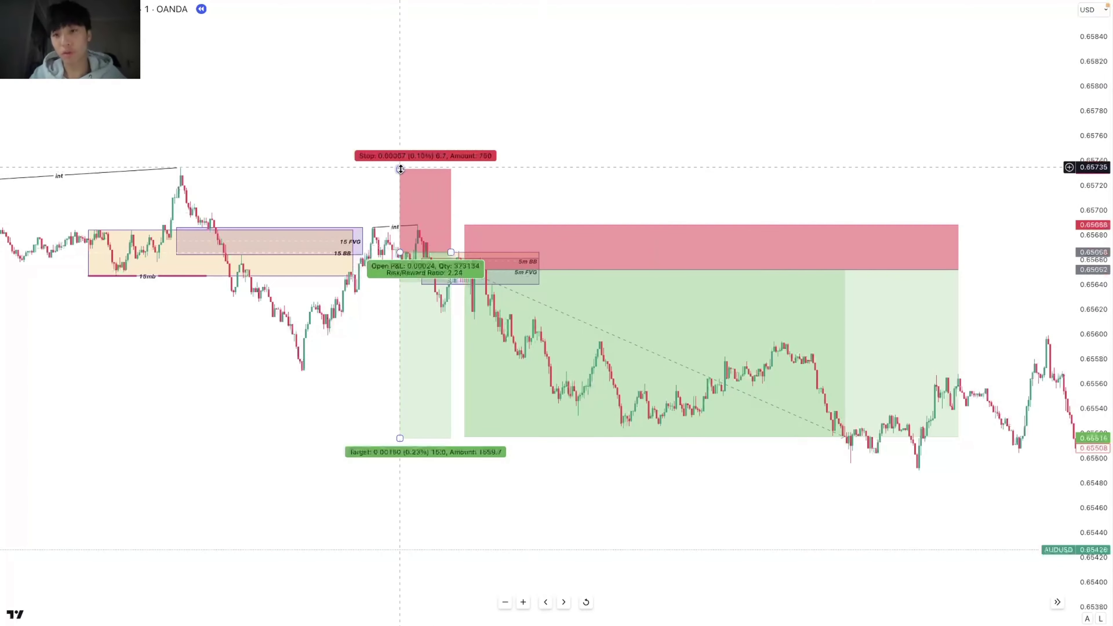
{"action": "left_click", "coordinate": [483, 292]}
{"action": "left_click", "coordinate": [405, 363]}
{"action": "left_click", "coordinate": [382, 301]}
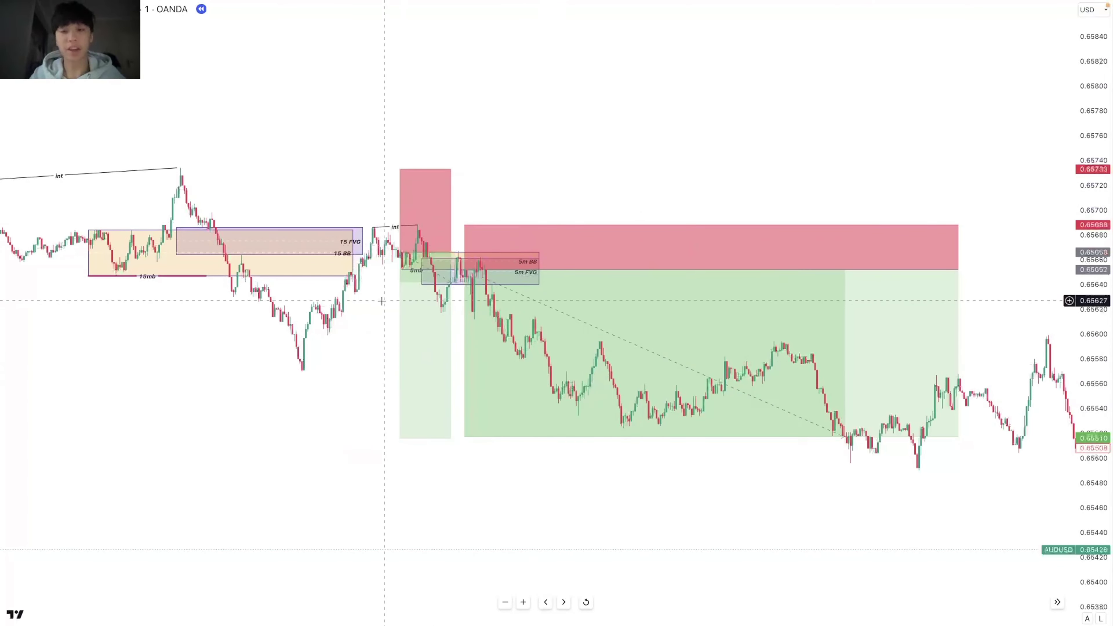
{"action": "left_click_drag", "start_coordinate": [346, 298], "coordinate": [602, 328]}
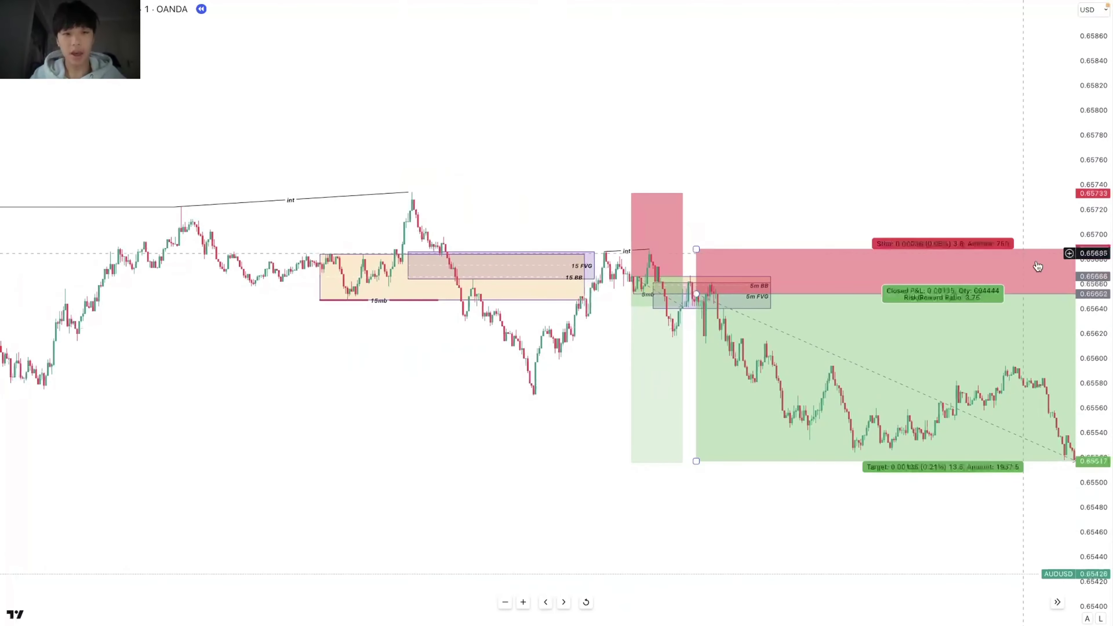
{"action": "left_click_drag", "start_coordinate": [1106, 334], "coordinate": [1101, 236]}
{"action": "left_click_drag", "start_coordinate": [875, 173], "coordinate": [722, 159]}
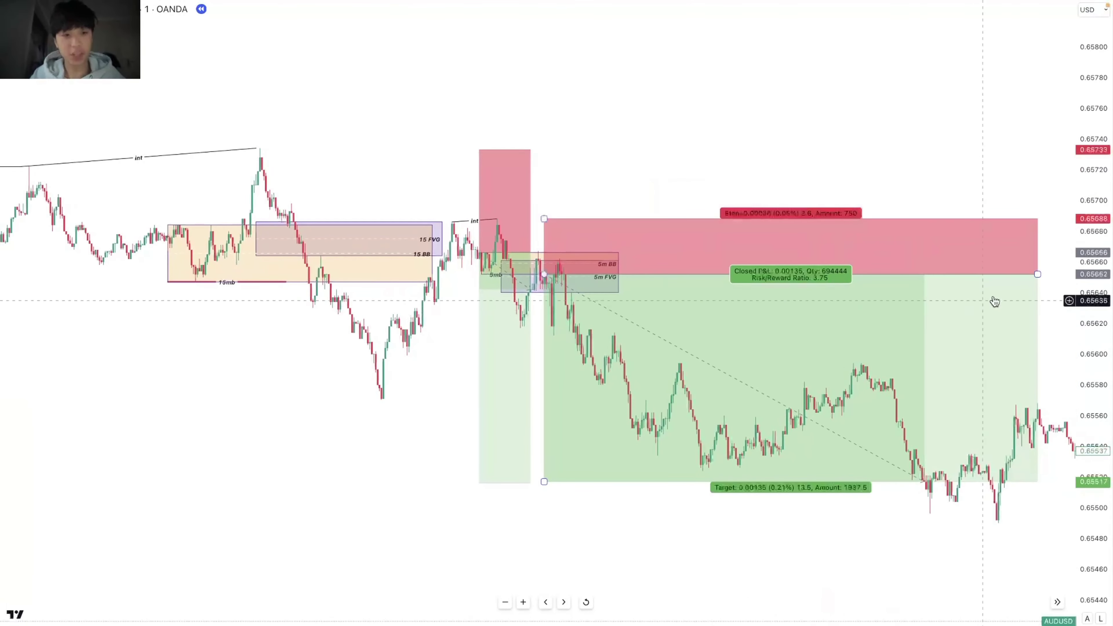
{"action": "mouse_move", "coordinate": [1035, 276]}
{"action": "left_mouse_down"}
{"action": "mouse_move", "coordinate": [784, 276]}
{"action": "mouse_move", "coordinate": [899, 275]}
{"action": "left_mouse_up"}
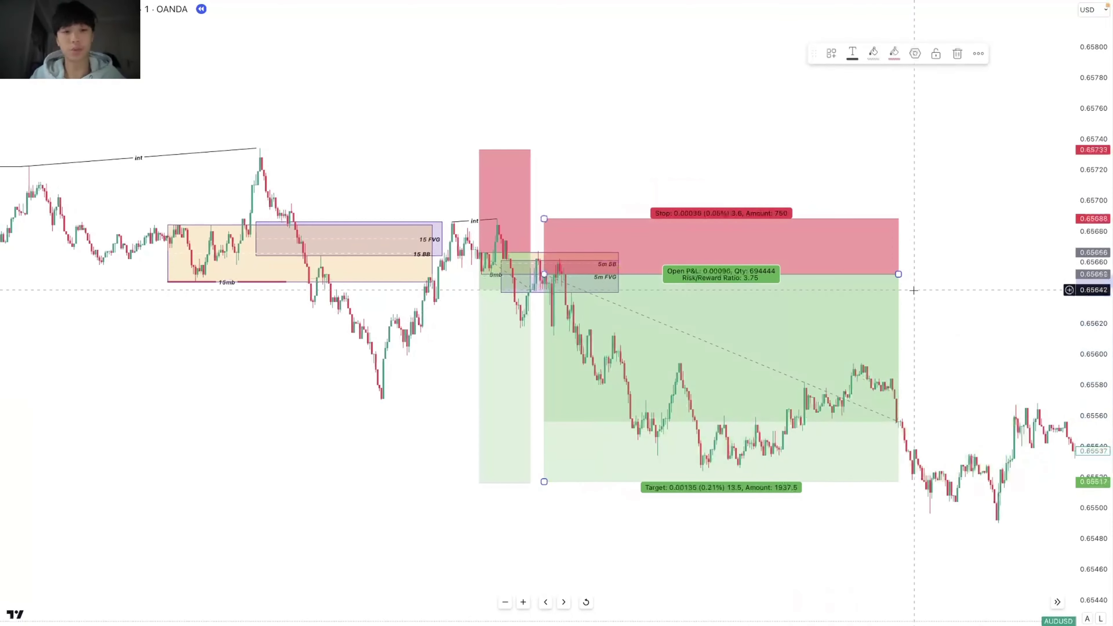
Step: Leave the full-screen chart, switch to OBS, and enlarge the video capture source to fill the scene canvas
{"action": "key", "text": "Escape"}
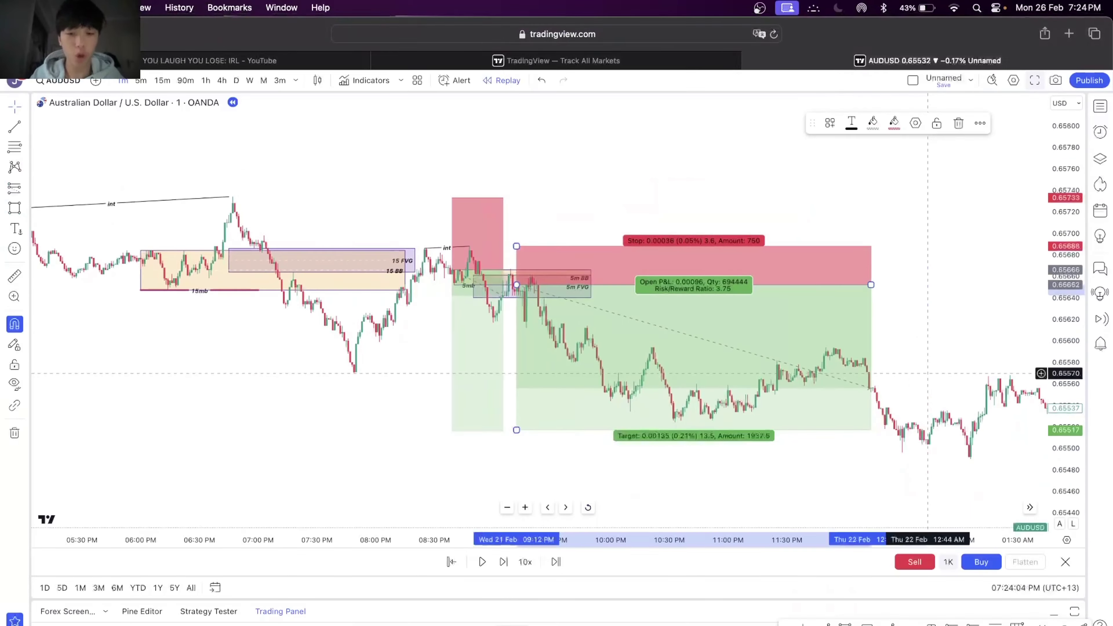
{"action": "left_click", "coordinate": [593, 625]}
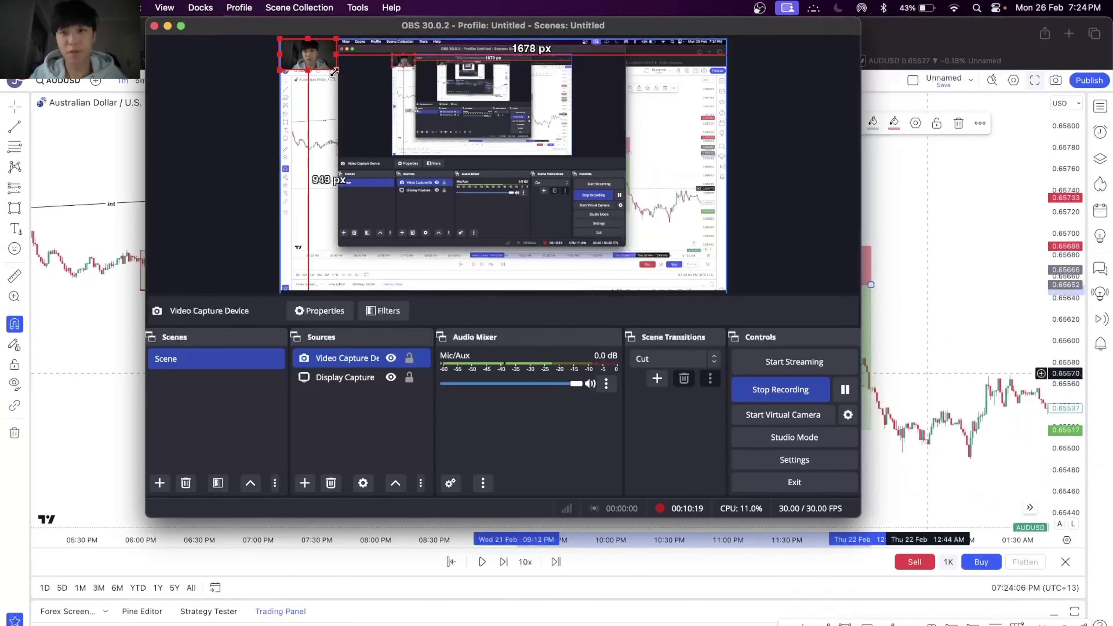
{"action": "left_click_drag", "start_coordinate": [334, 72], "coordinate": [726, 290]}
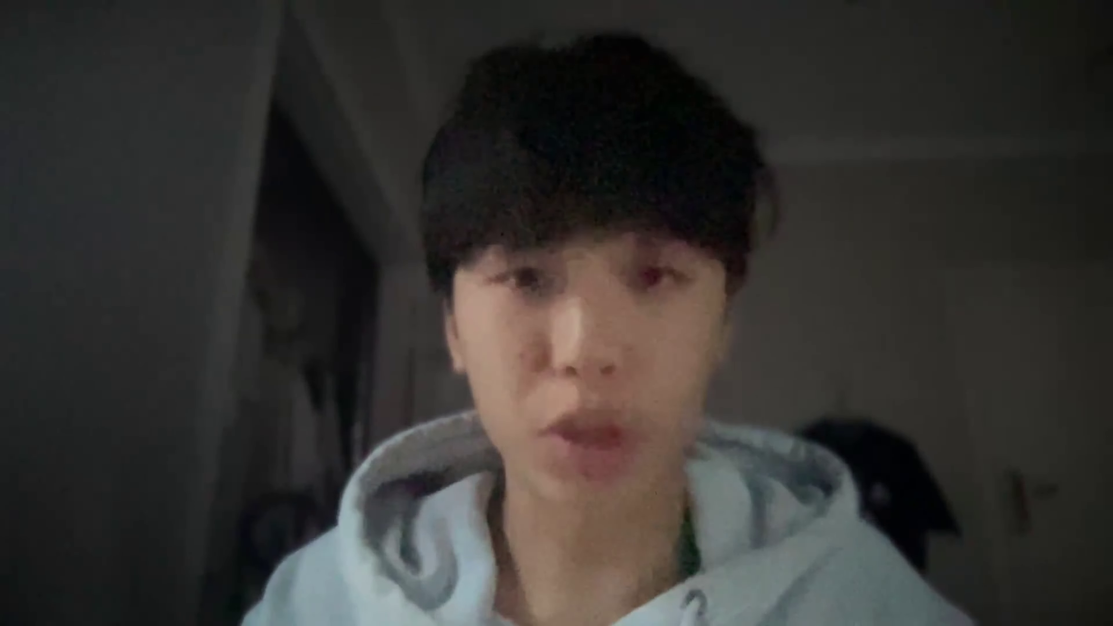